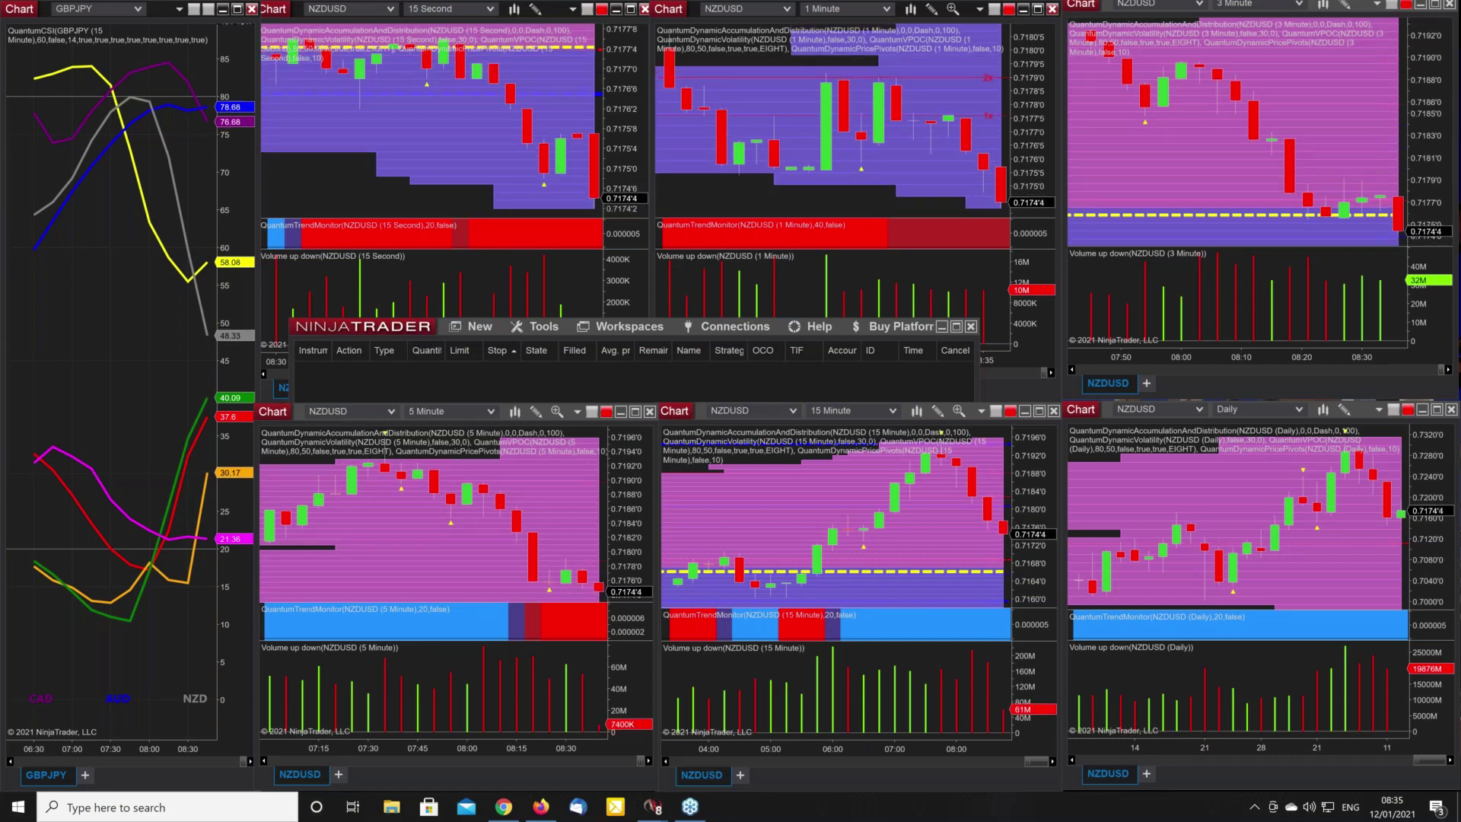
Step: Switch to the TradingView multi-chart layout in the browser and hide the FXCM Live account panel
{"action": "left_click", "coordinate": [503, 807]}
{"action": "left_click_drag", "start_coordinate": [1318, 219], "coordinate": [773, 219]}
{"action": "left_click", "coordinate": [806, 213]}
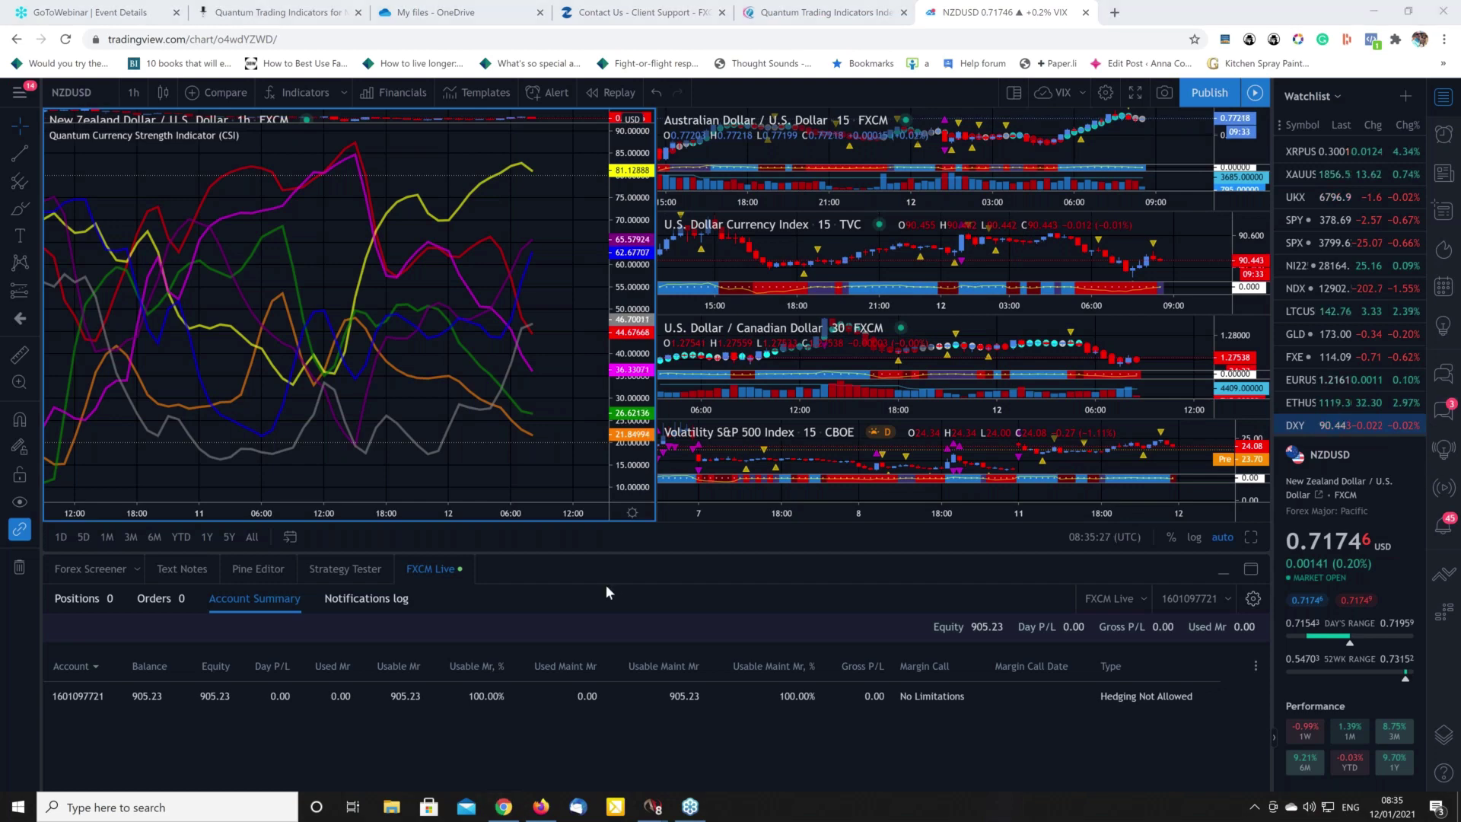
{"action": "left_click", "coordinate": [1227, 569]}
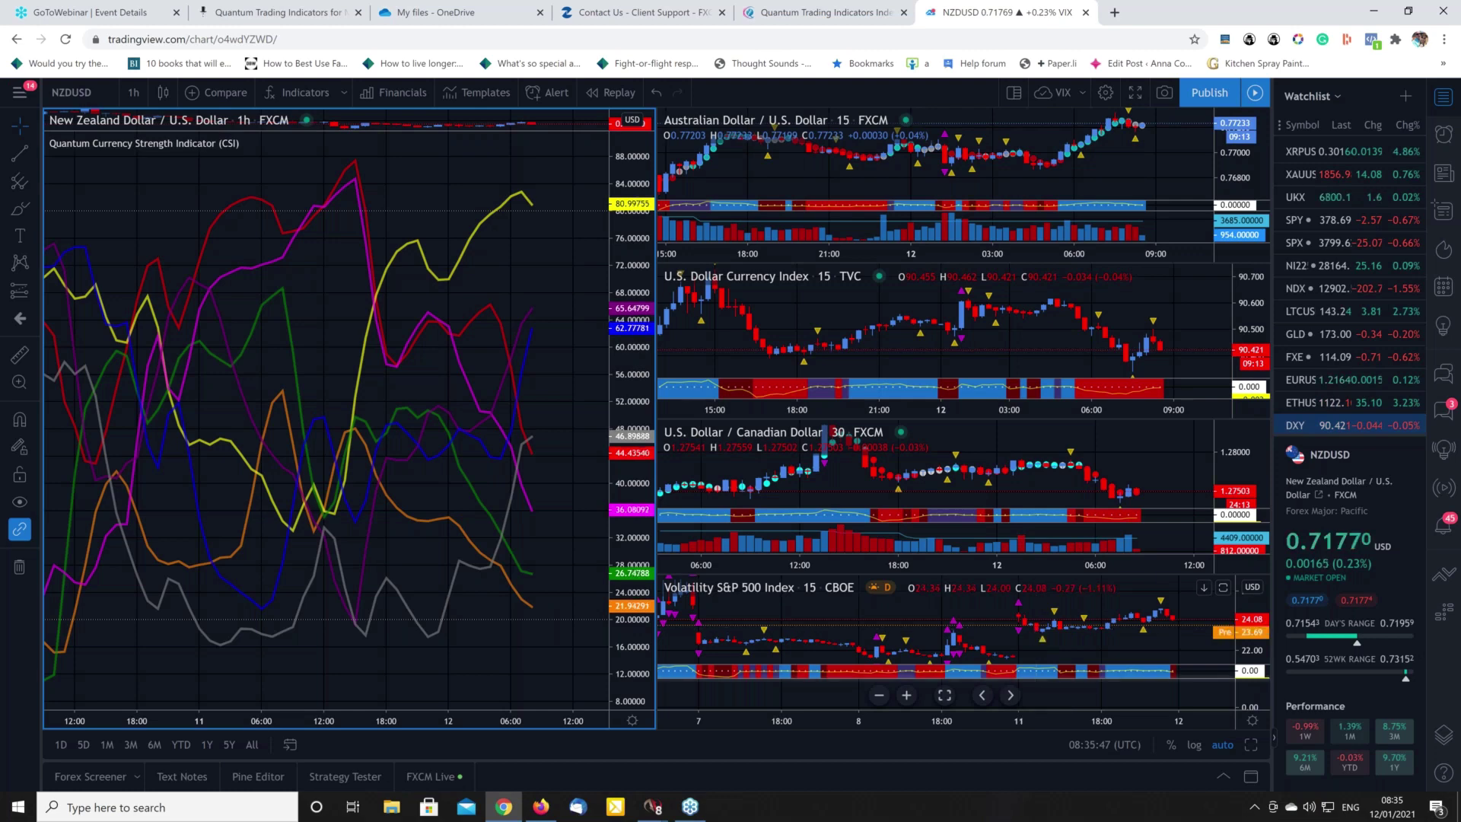
{"action": "left_click", "coordinate": [430, 776]}
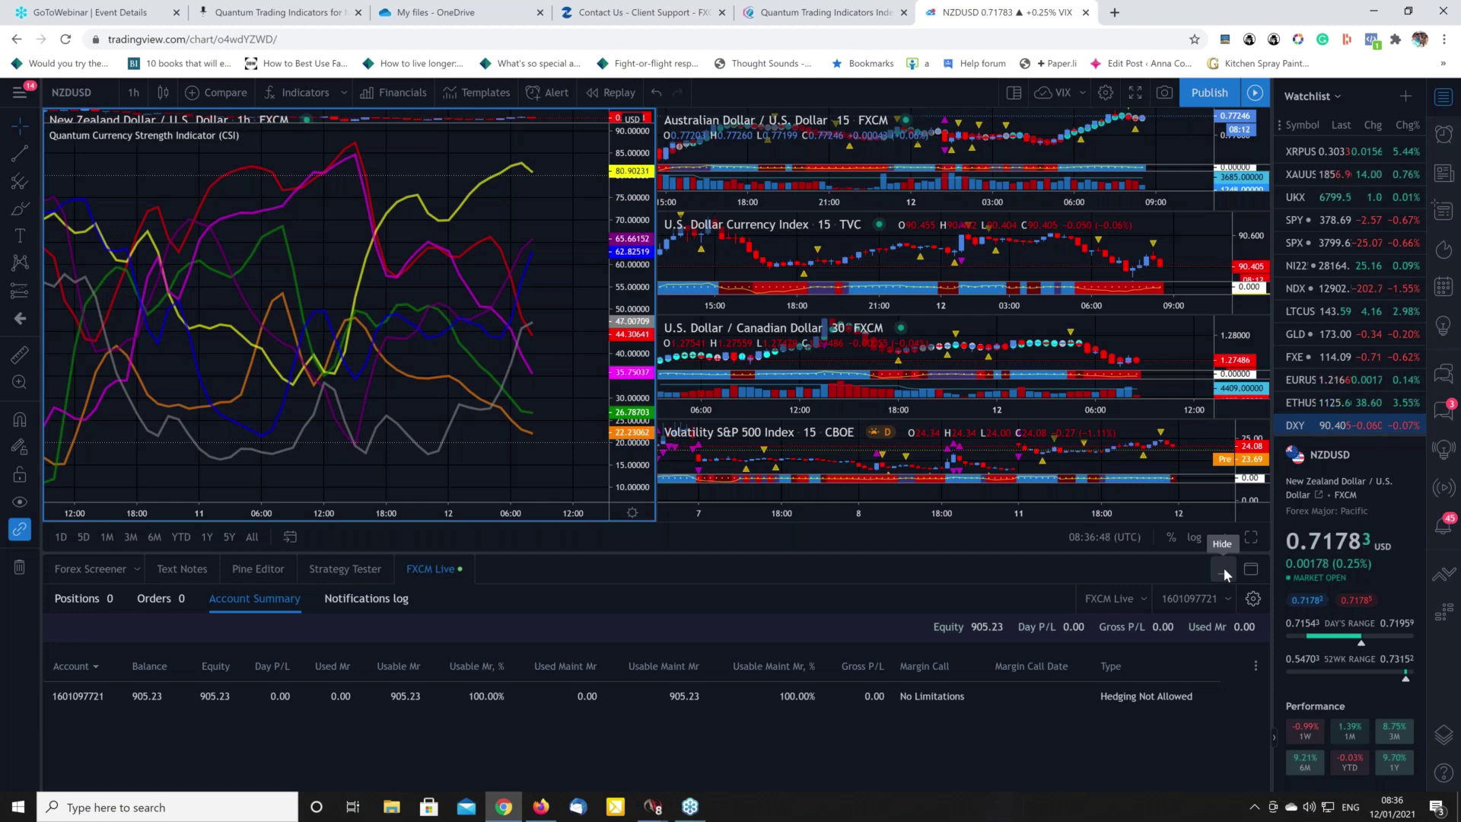
{"action": "left_click", "coordinate": [1222, 569]}
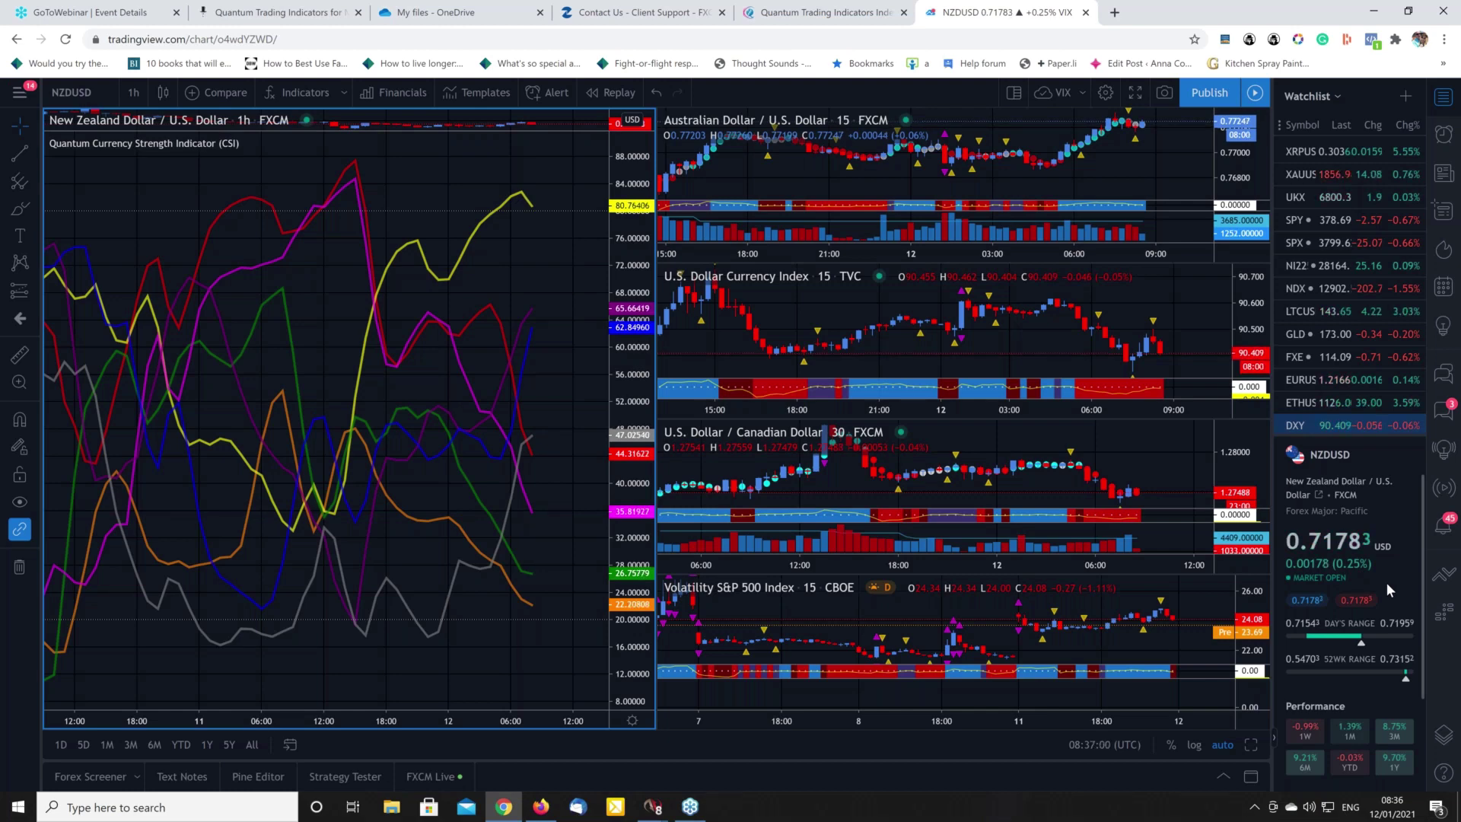
Step: Examine the USD/CAD 30-minute and AUD/USD 15-minute charts at full size and restore the multi-chart layout
{"action": "left_click", "coordinate": [1163, 166]}
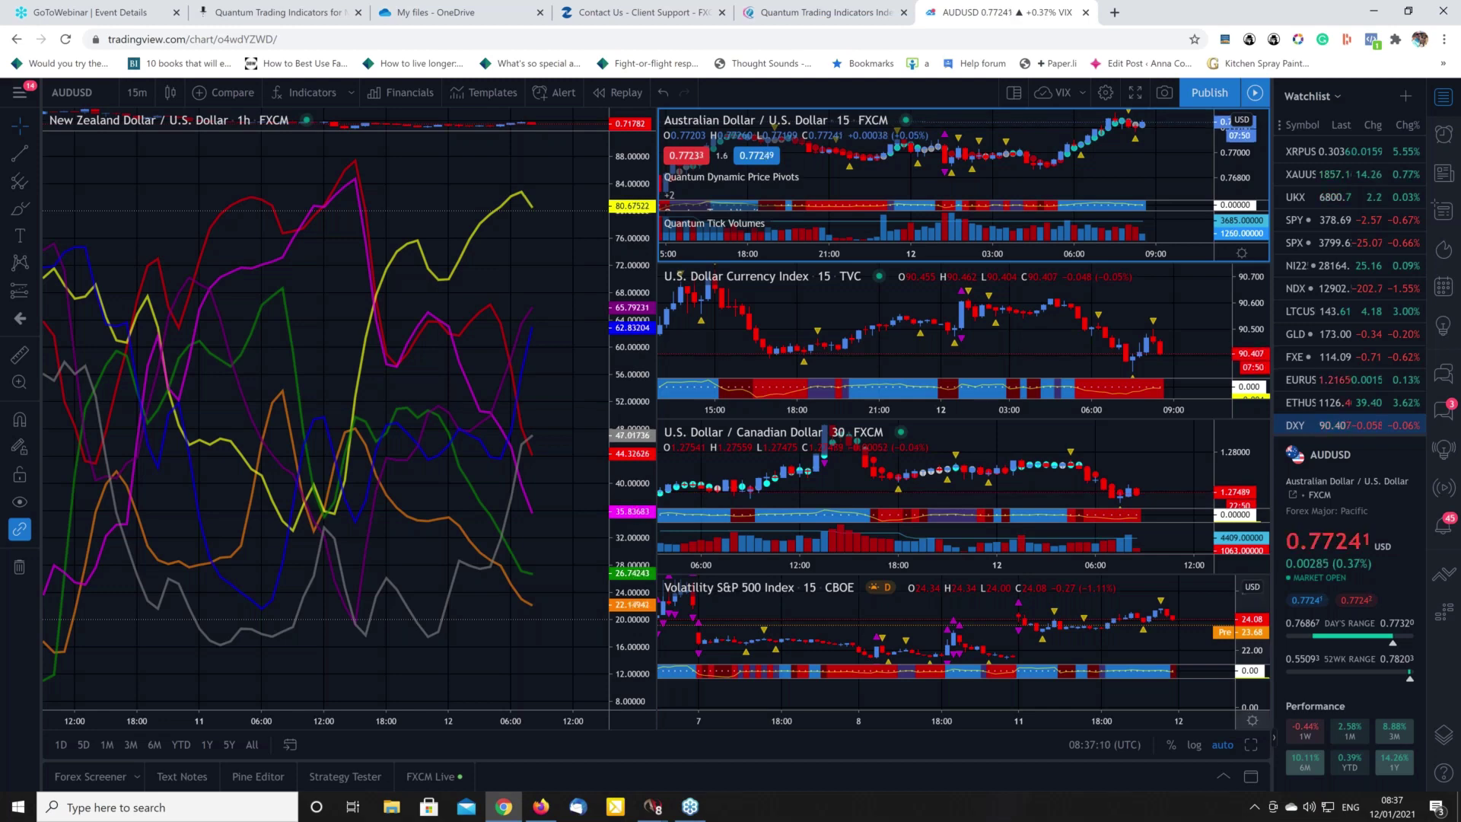
{"action": "left_click", "coordinate": [1186, 514]}
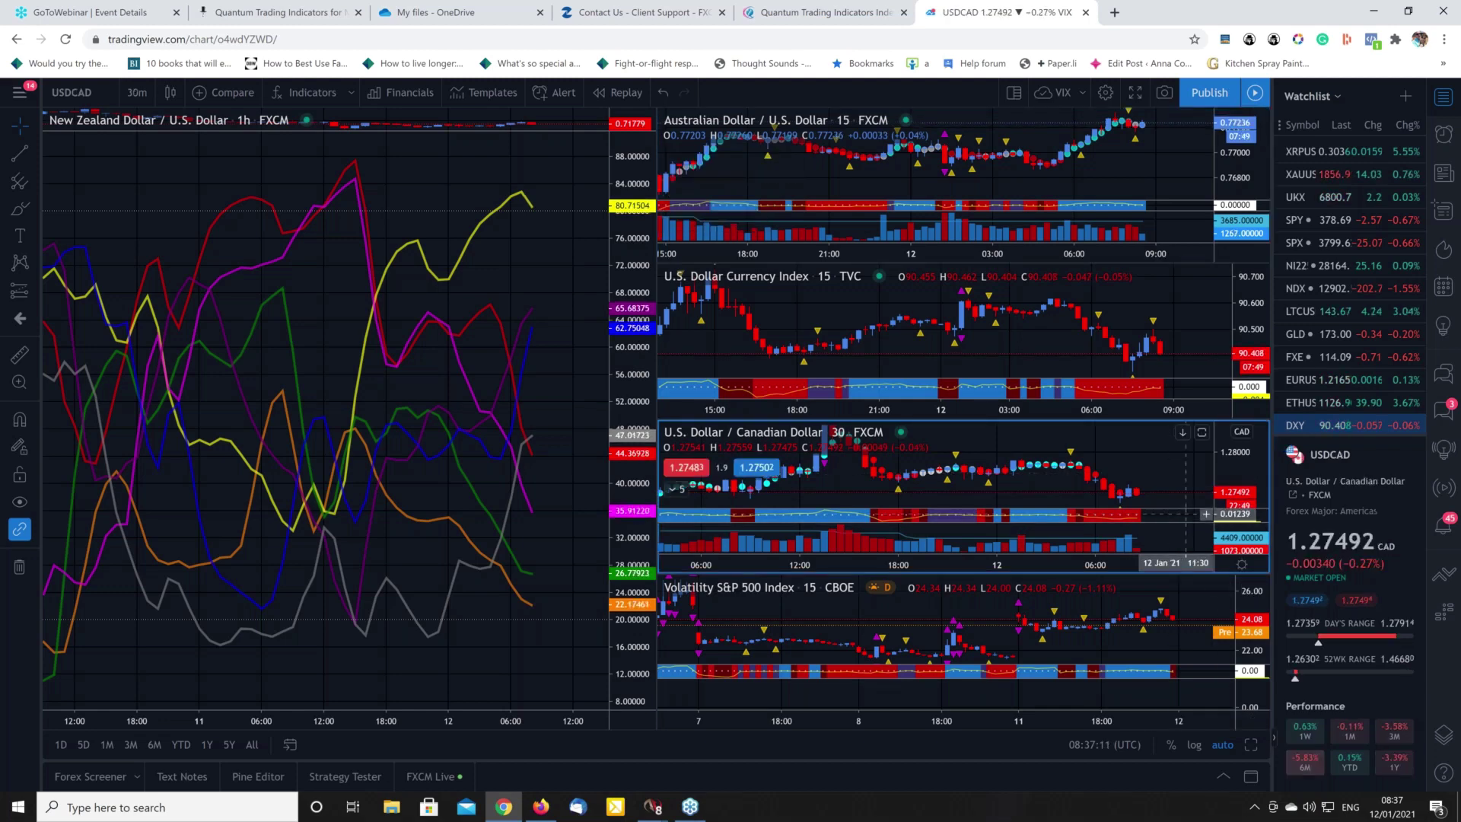
{"action": "key", "text": "alt+Return"}
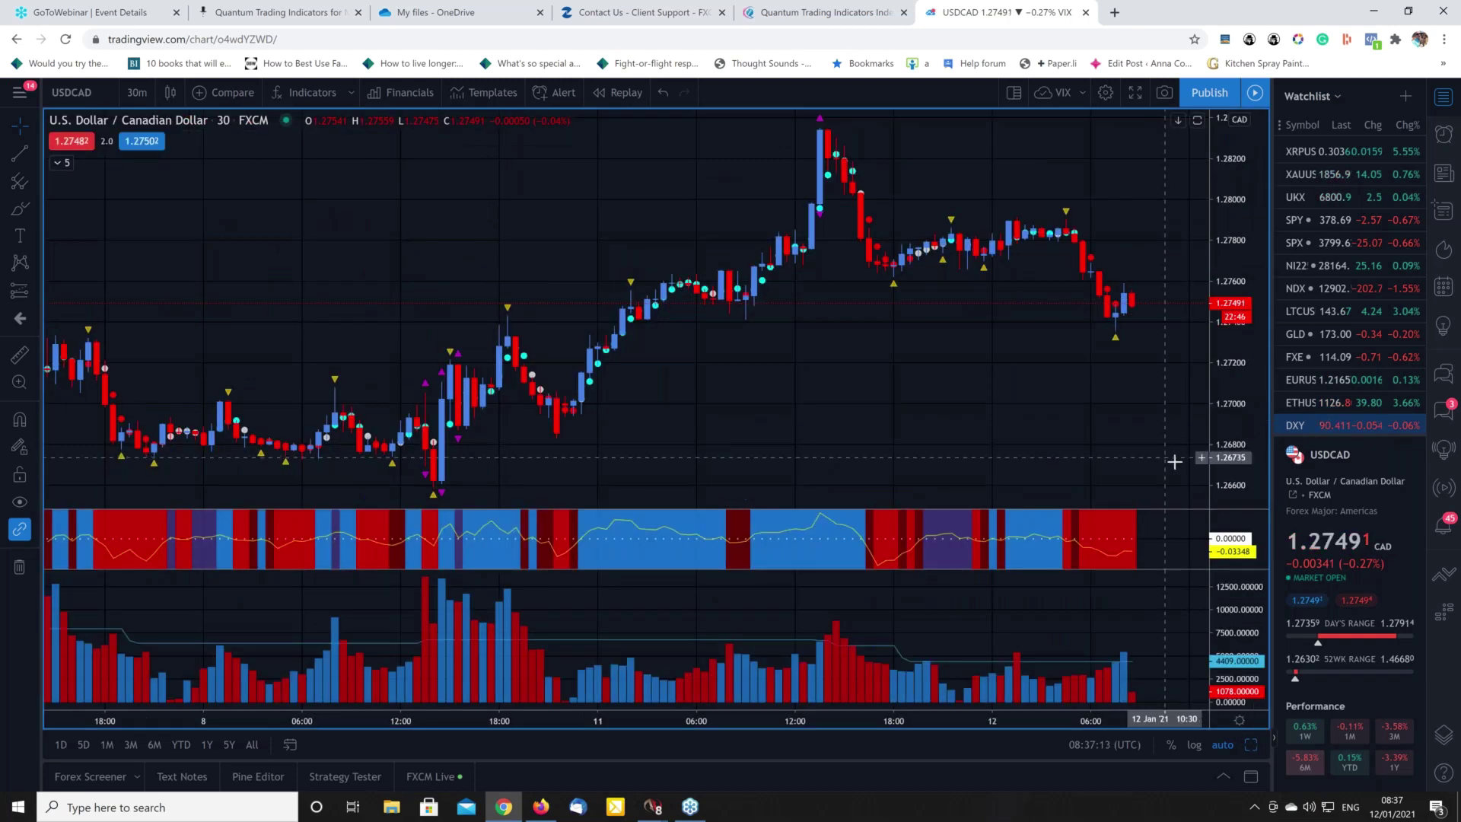
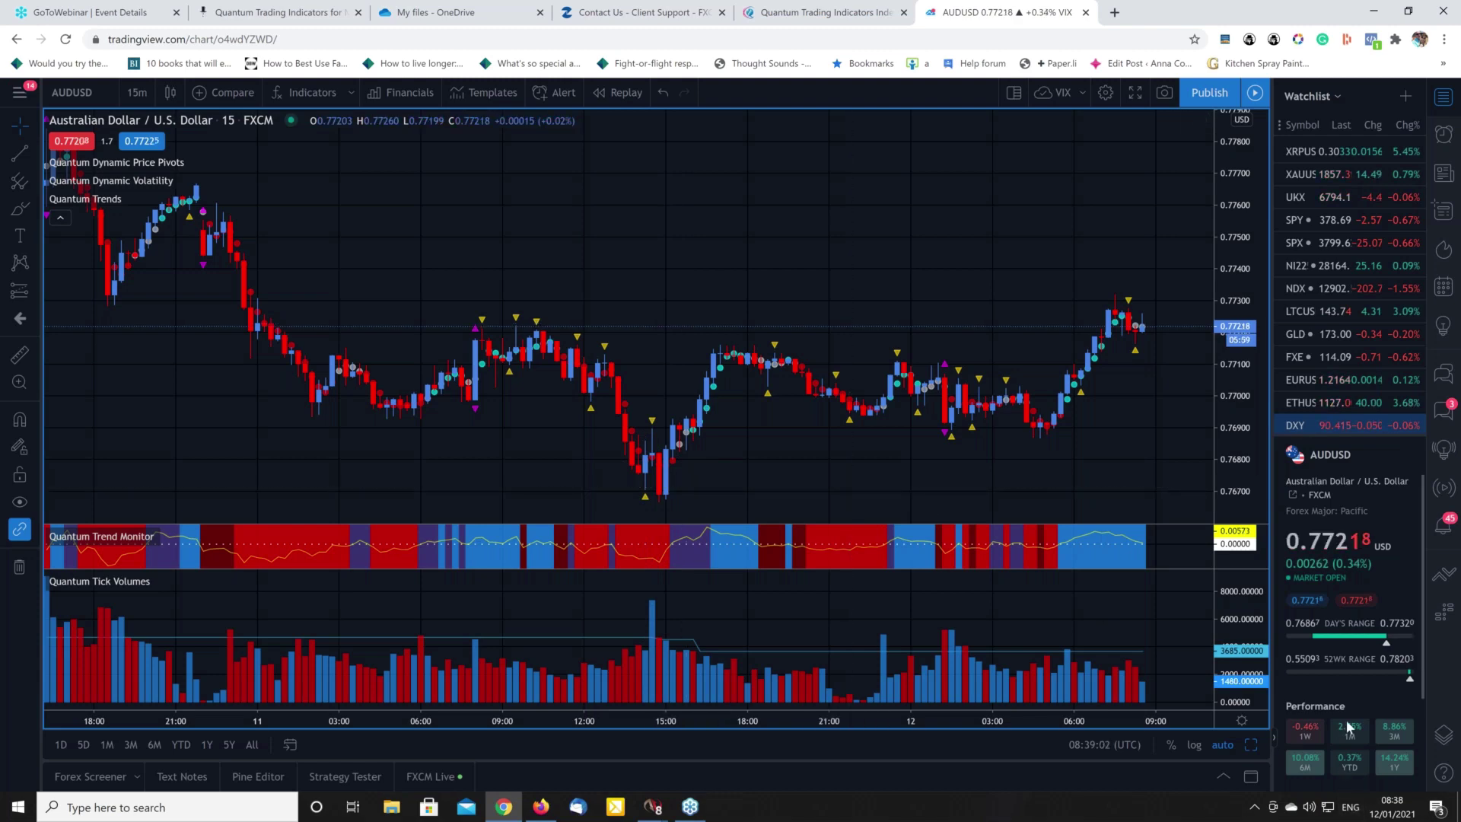
{"action": "left_click", "coordinate": [1252, 745]}
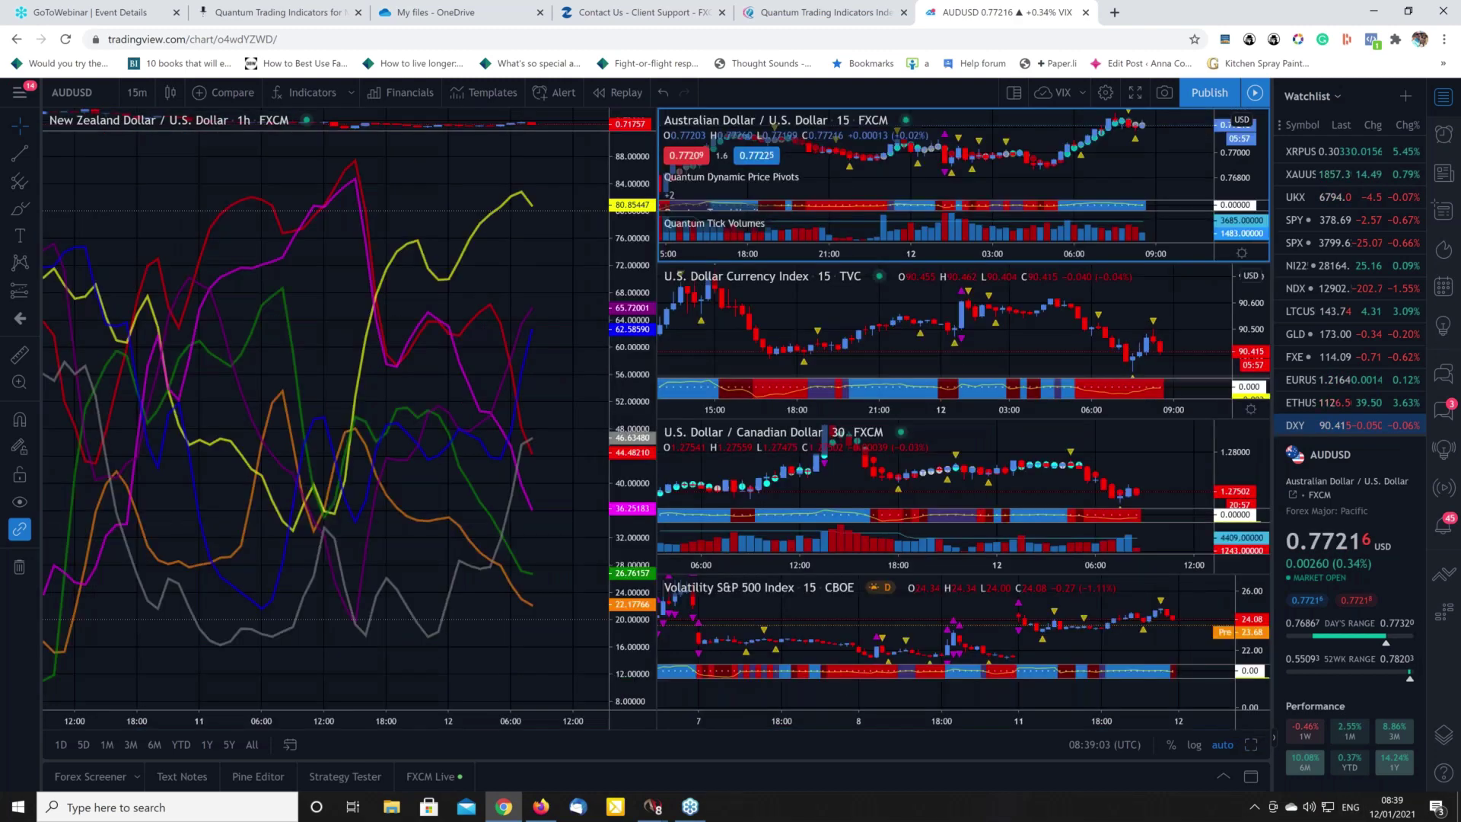
Step: Enlarge the U.S. Dollar Currency Index 15-minute chart, zoom in on its recent candles, and restore the multi-chart layout
{"action": "left_click", "coordinate": [1163, 304]}
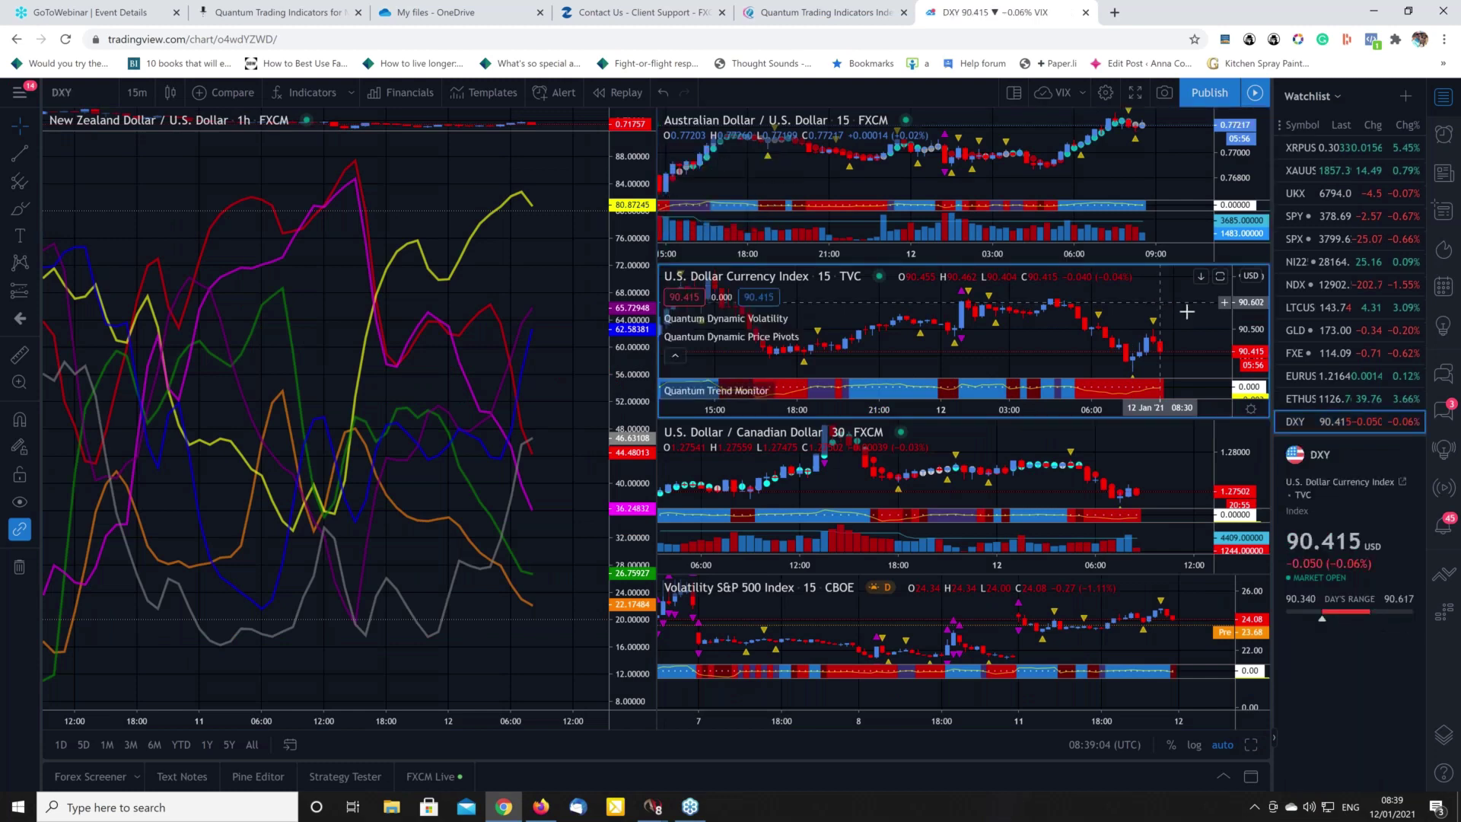
{"action": "left_click", "coordinate": [1252, 745]}
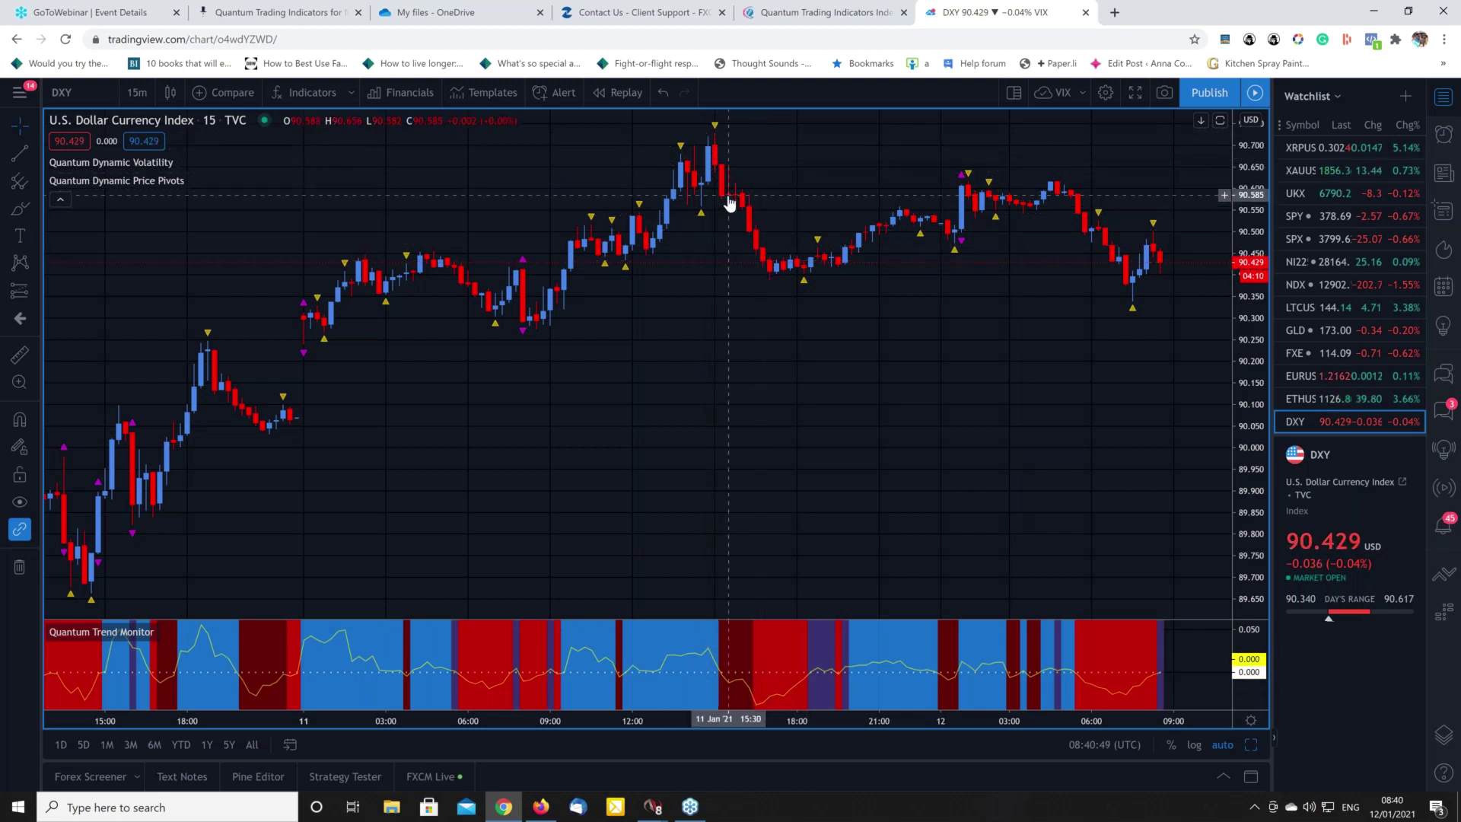
{"action": "mouse_move", "coordinate": [637, 695]}
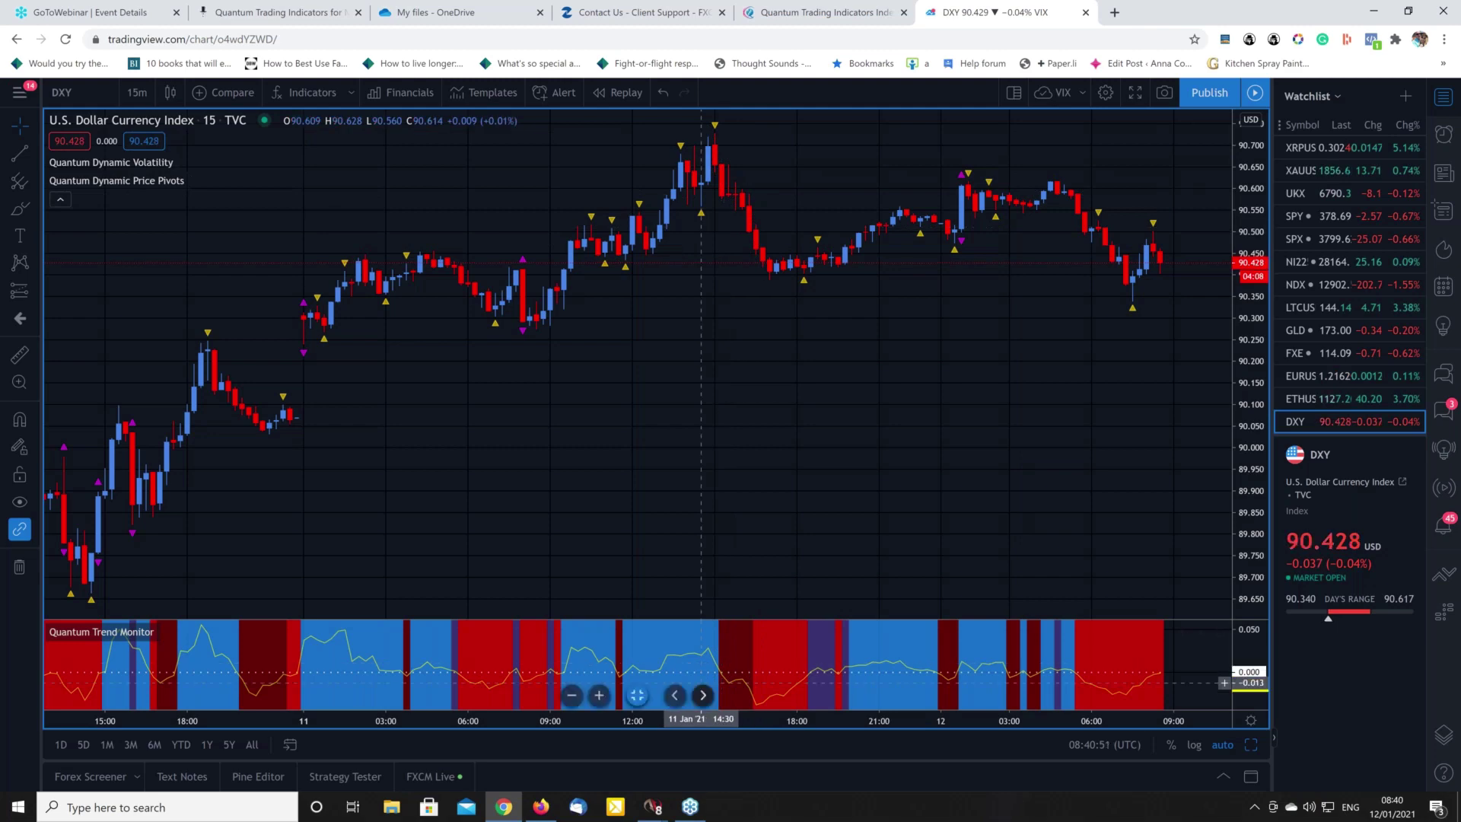
{"action": "scroll", "coordinate": [637, 695], "scroll_direction": "up", "scroll_amount": 3}
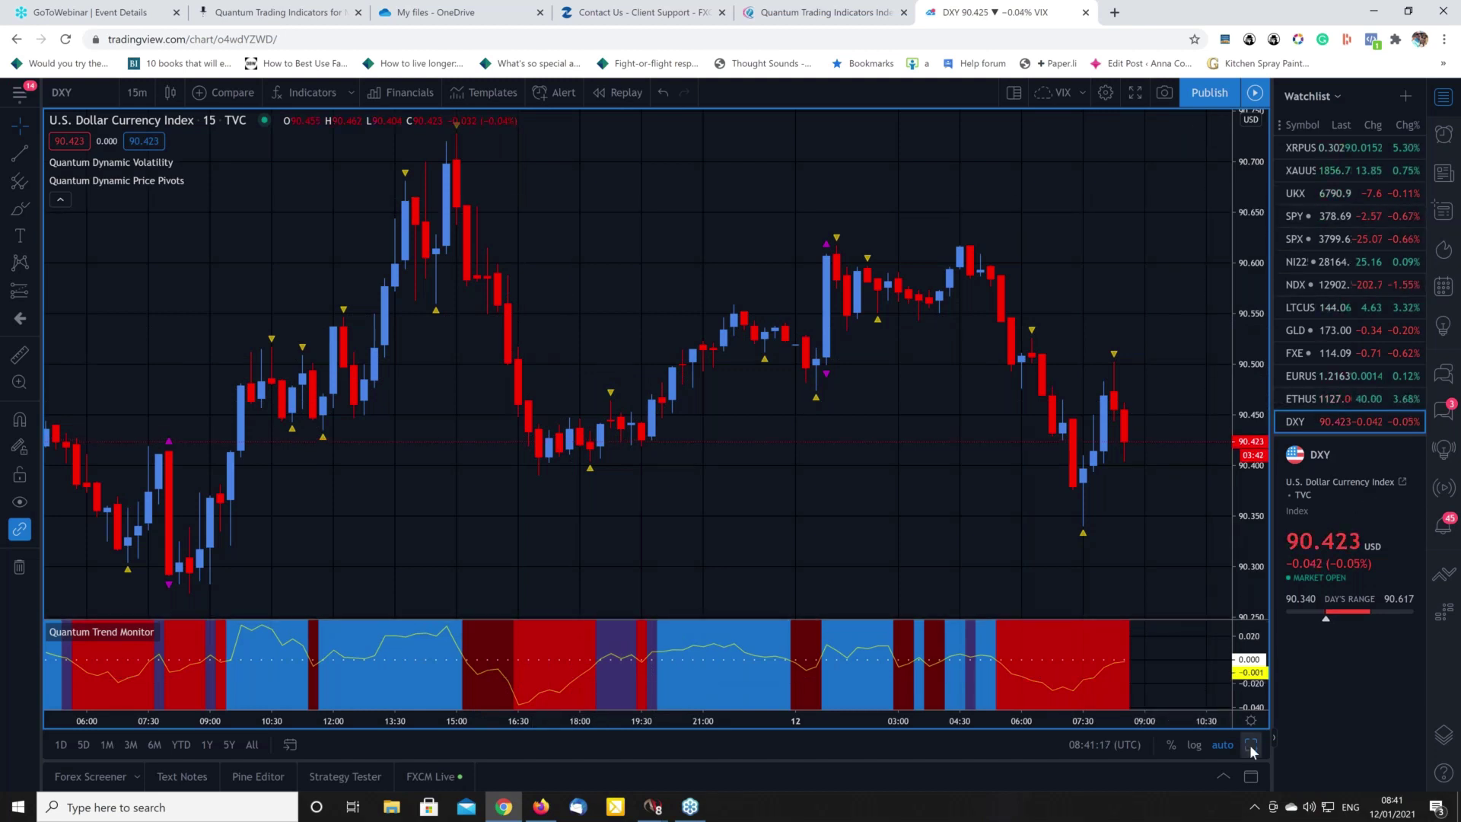
{"action": "key", "text": "alt+Return"}
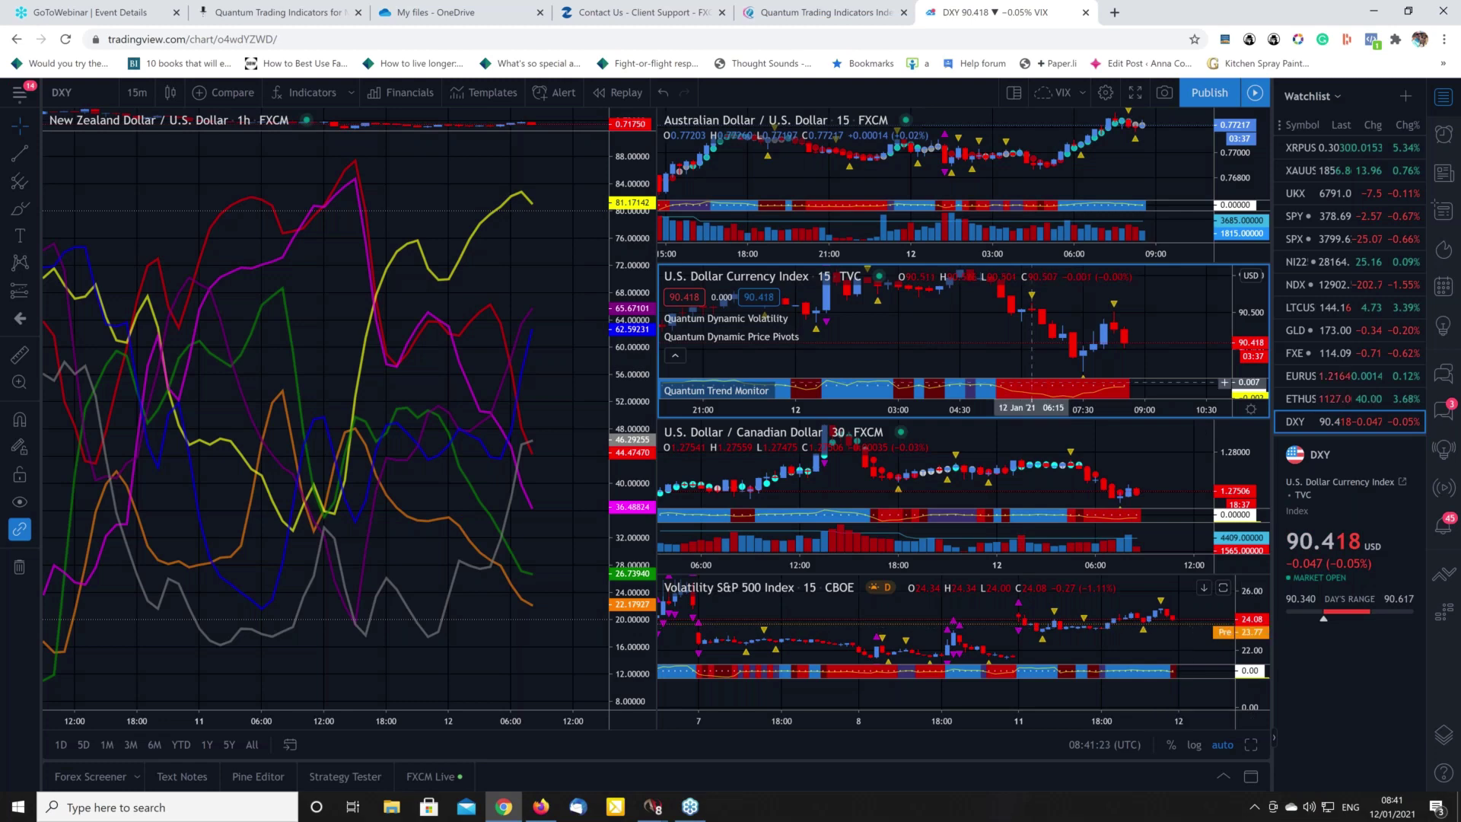
Step: Review the NZD/USD currency strength chart with the FXCM Live panel open and switch to the NZDUSD 5-minute chart in NinjaTrader
{"action": "left_click", "coordinate": [152, 190]}
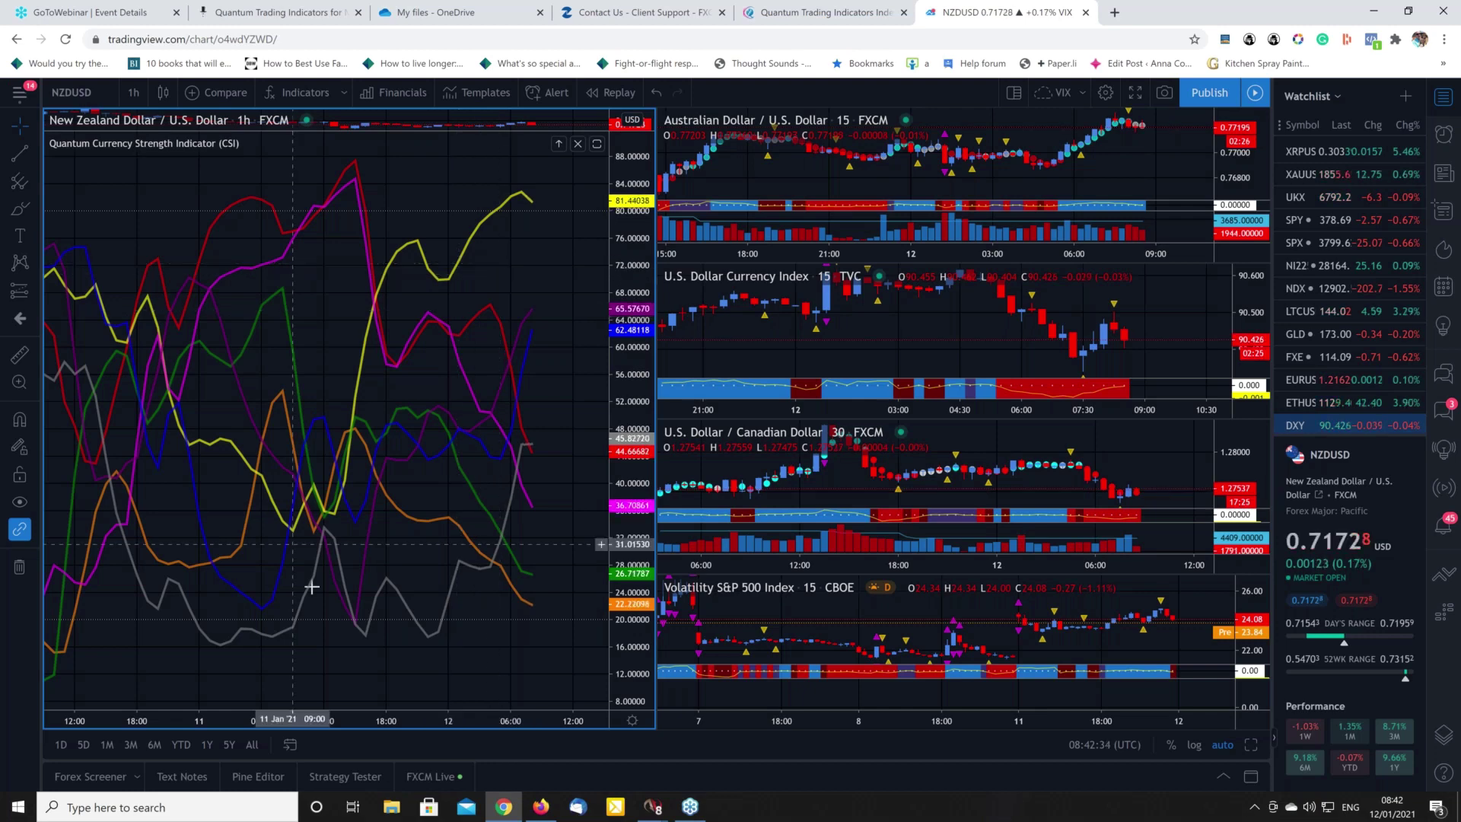
{"action": "left_click", "coordinate": [419, 775]}
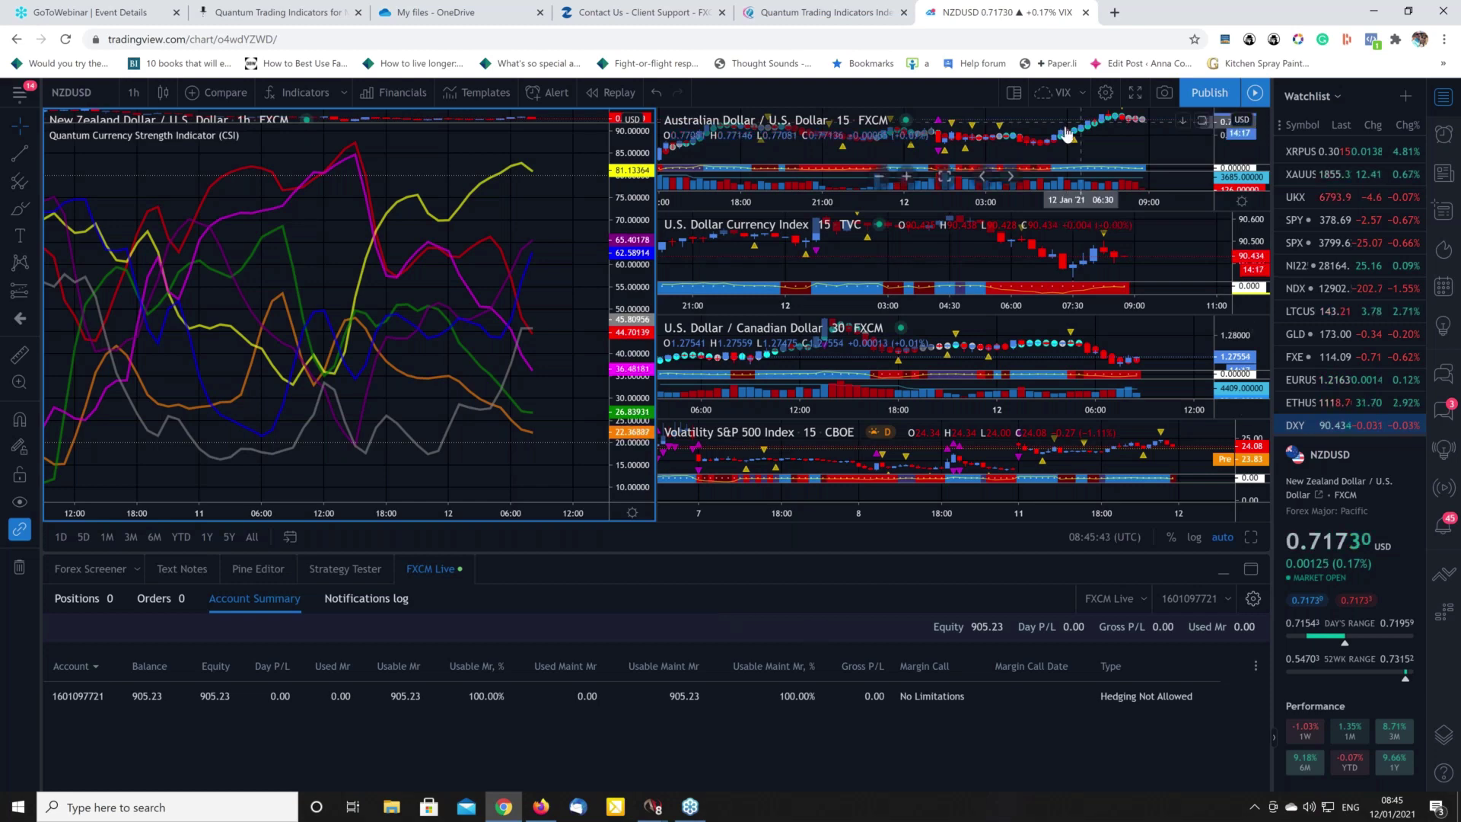
{"action": "key", "text": "alt+Tab"}
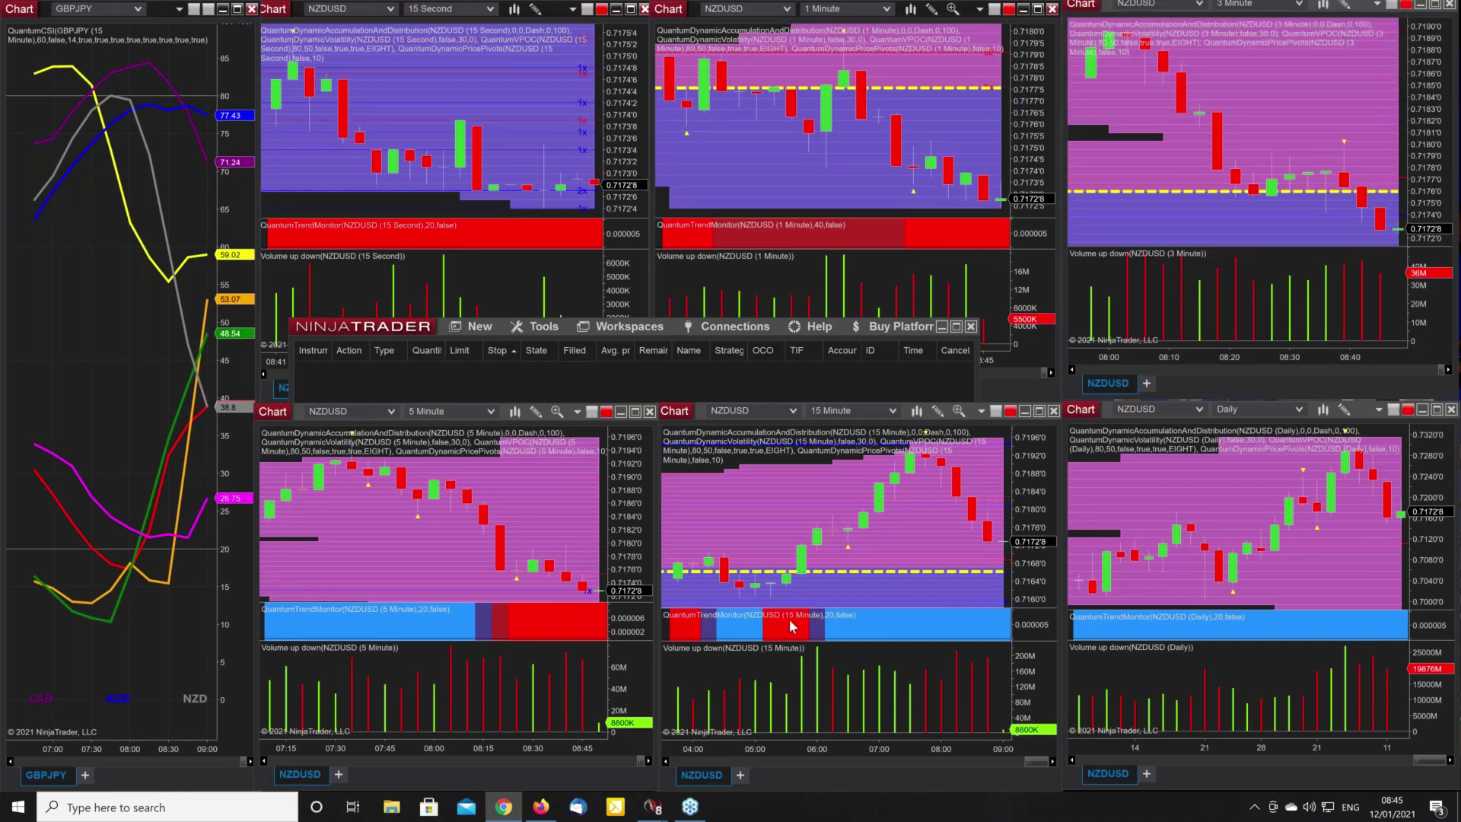
{"action": "left_click", "coordinate": [636, 412]}
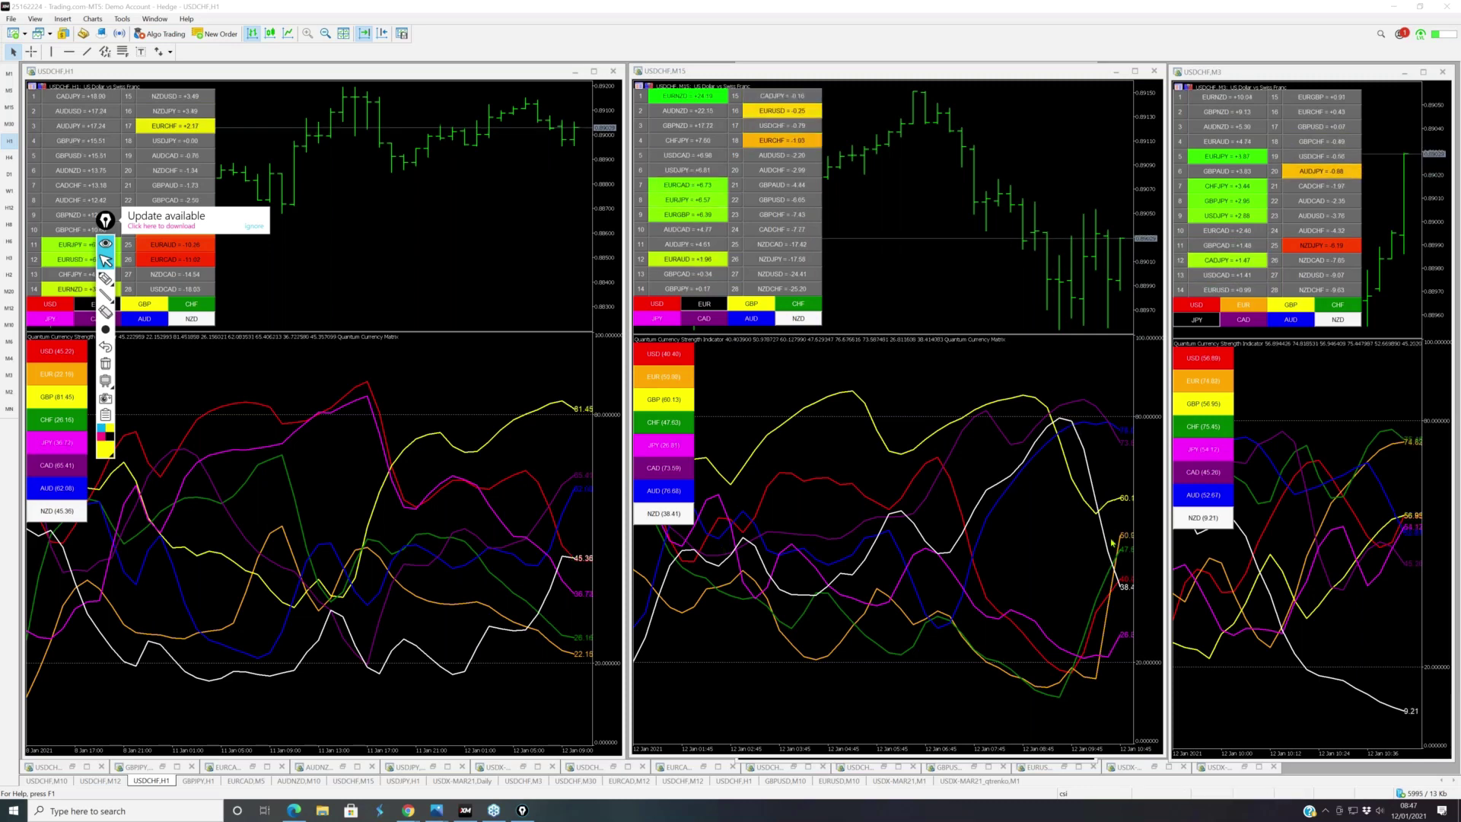
Step: Load the eurnzd chart profile and zoom in on the EURNZD M3 chart
{"action": "left_click", "coordinate": [1090, 798]}
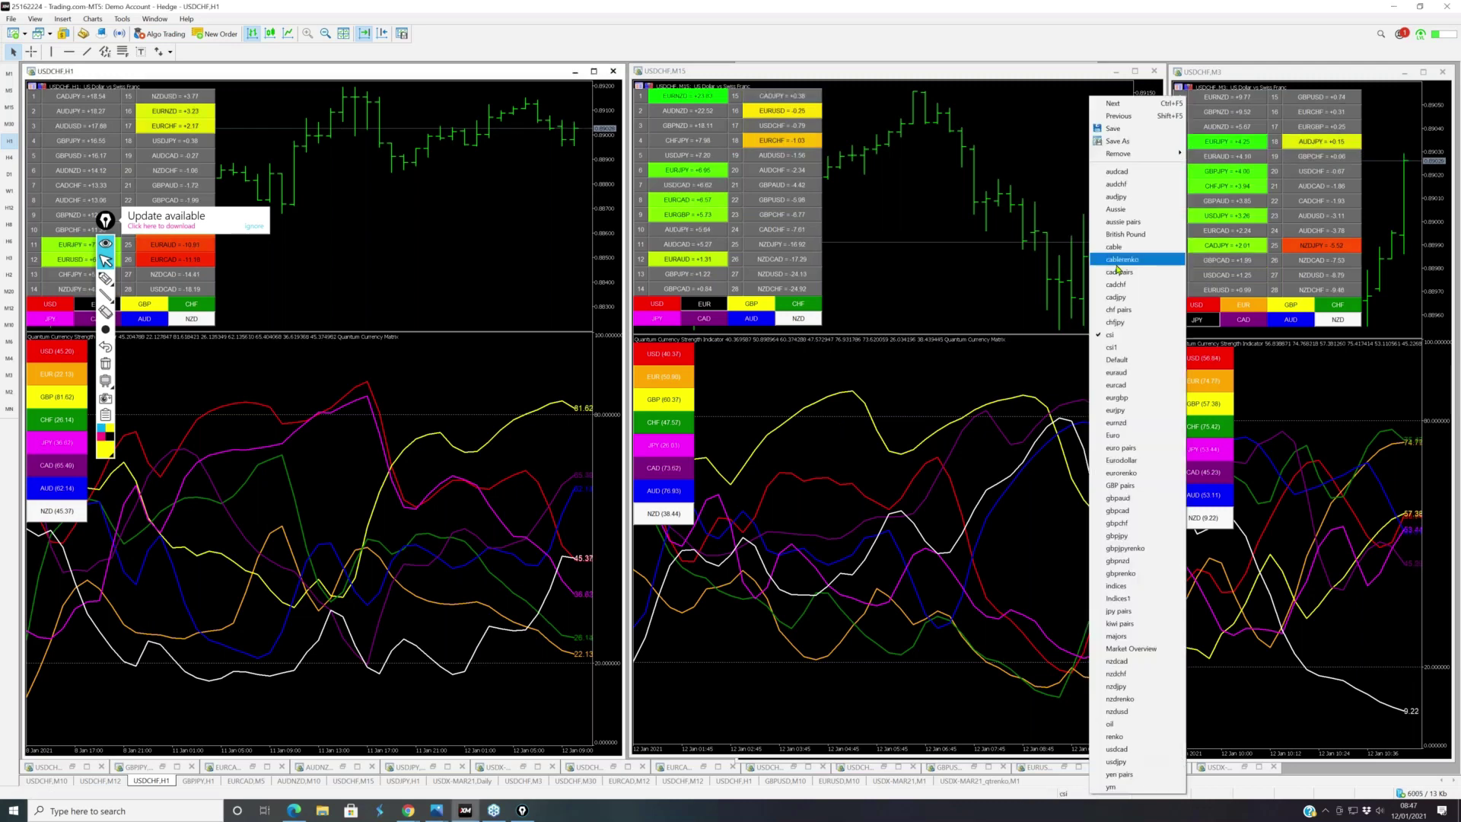
{"action": "left_click", "coordinate": [1117, 422]}
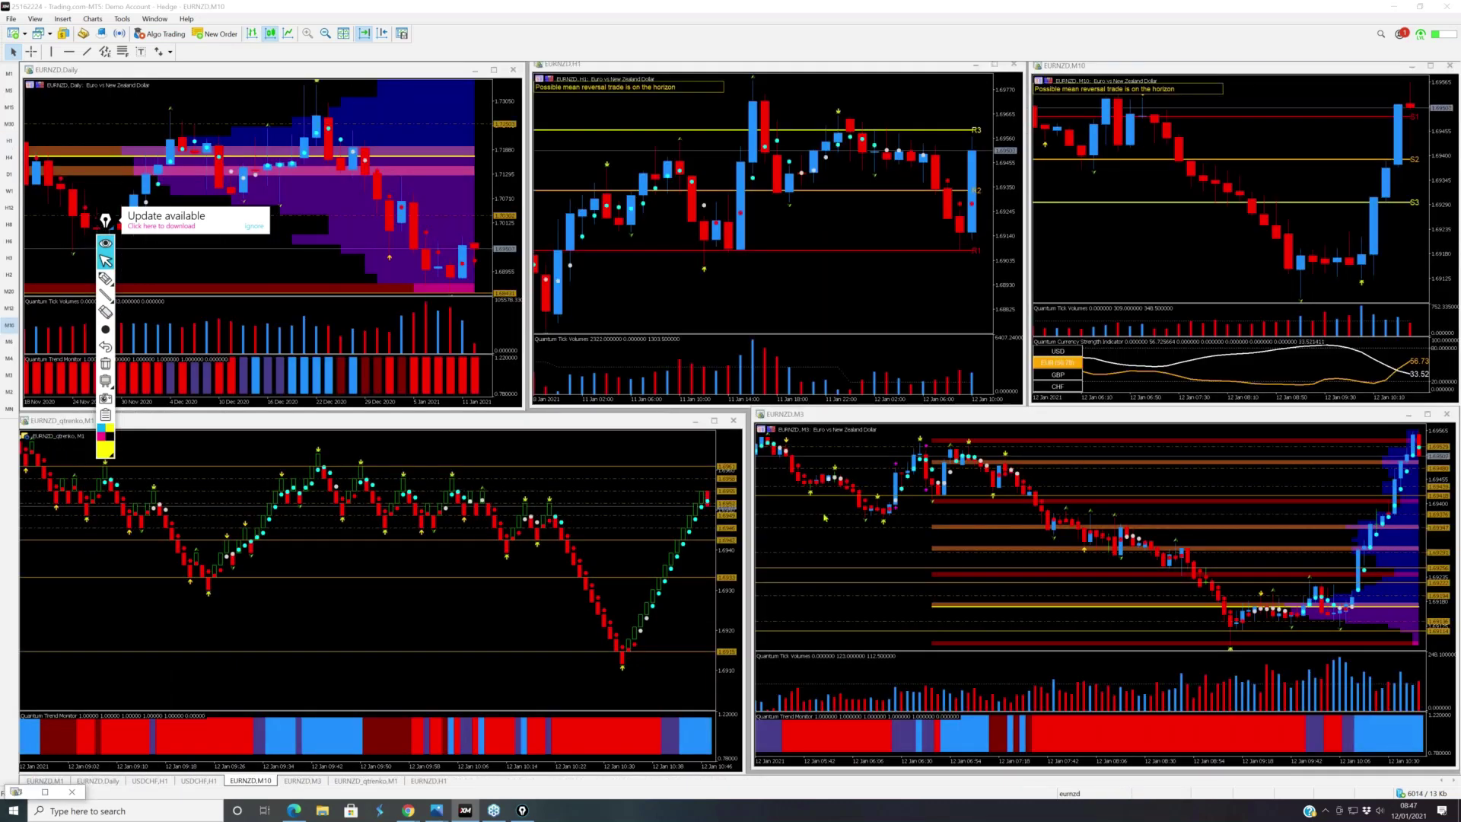
{"action": "left_click", "coordinate": [825, 518]}
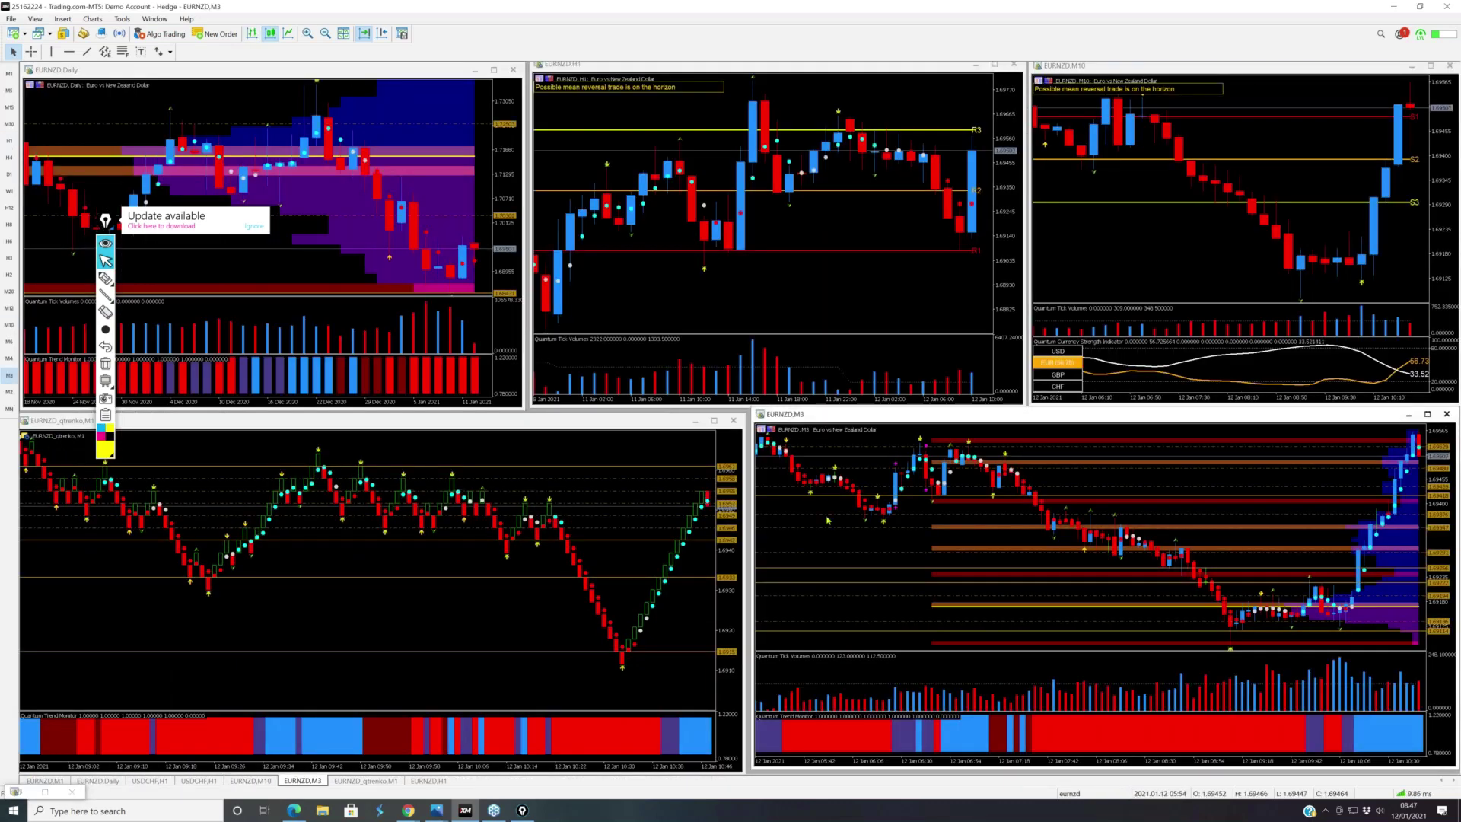
{"action": "left_click", "coordinate": [309, 35]}
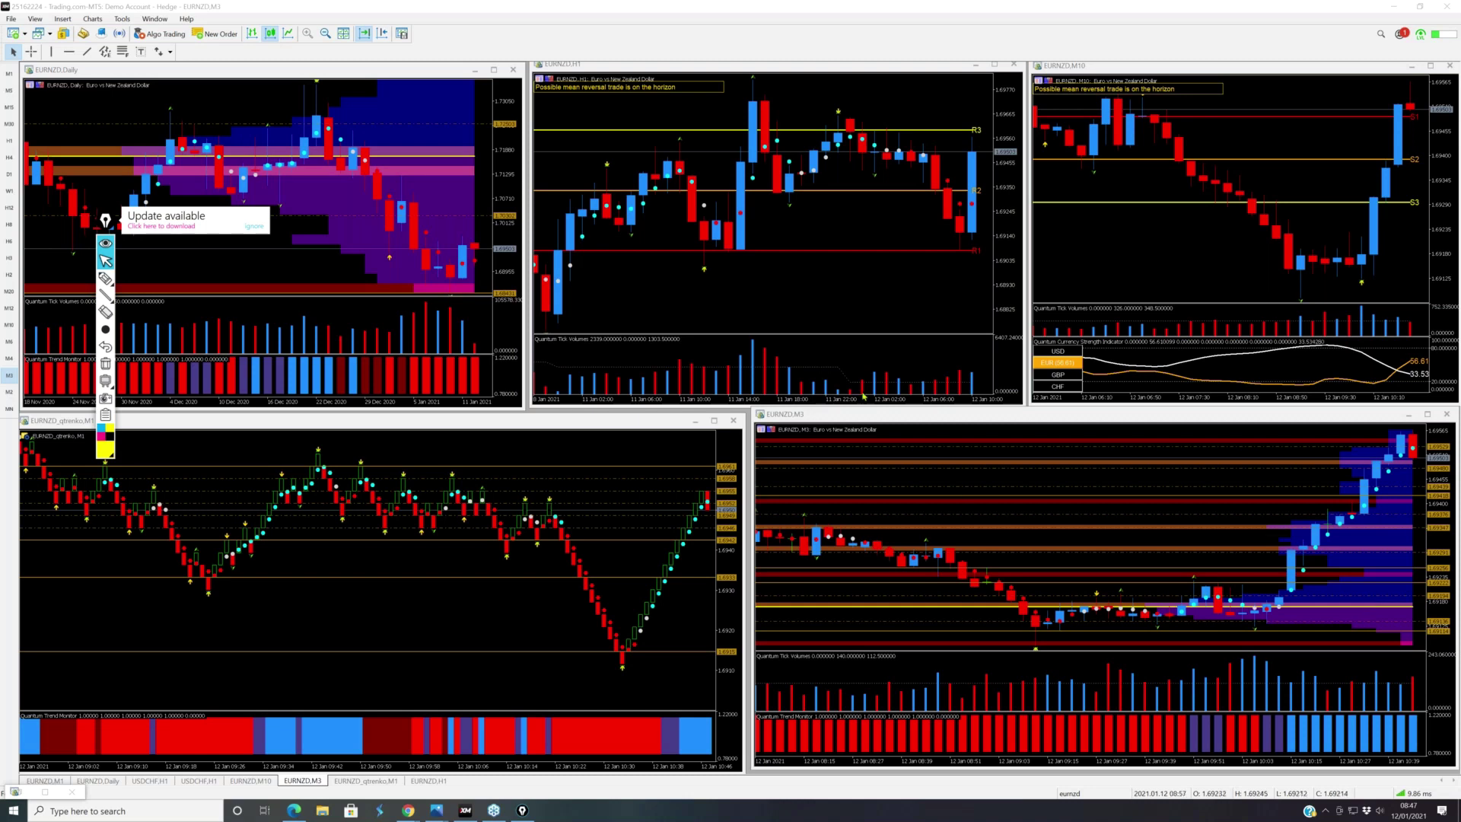
Step: Examine the EURNZD H1 and M3 charts one at a time at full size, restoring the tiled layout after each
{"action": "left_click", "coordinate": [995, 65]}
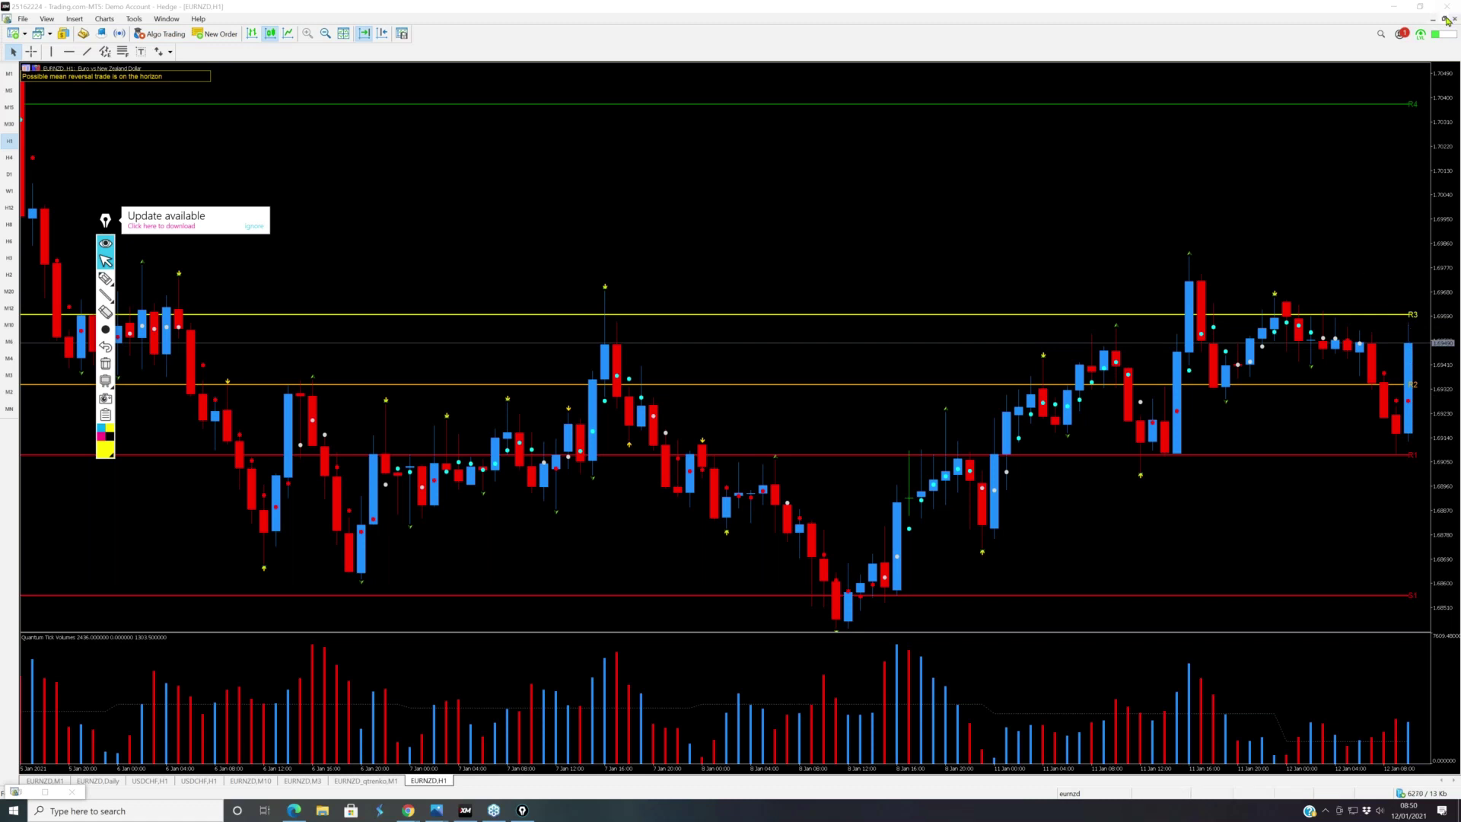
{"action": "left_click", "coordinate": [1447, 20]}
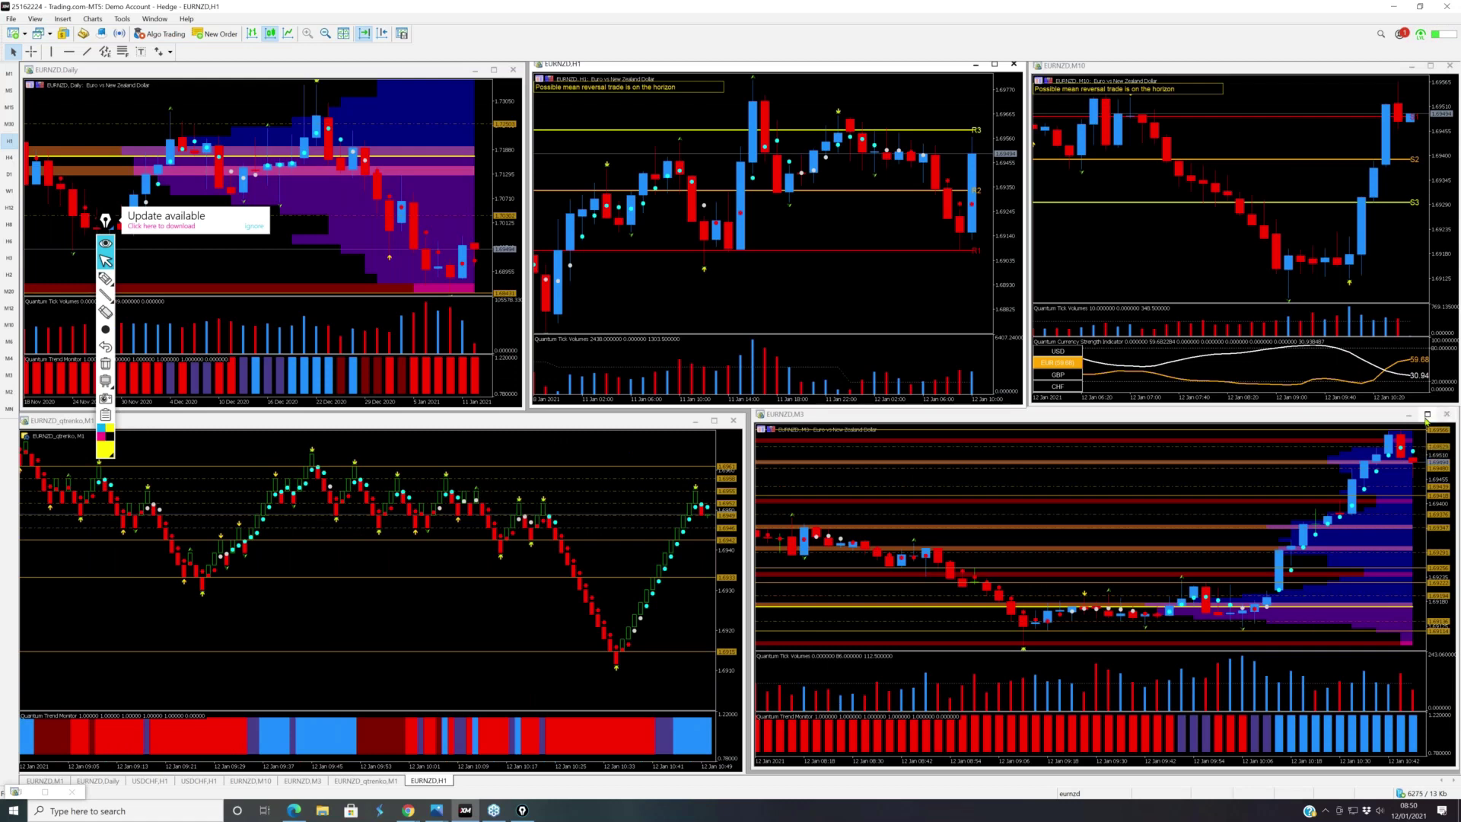
{"action": "left_click", "coordinate": [1427, 415]}
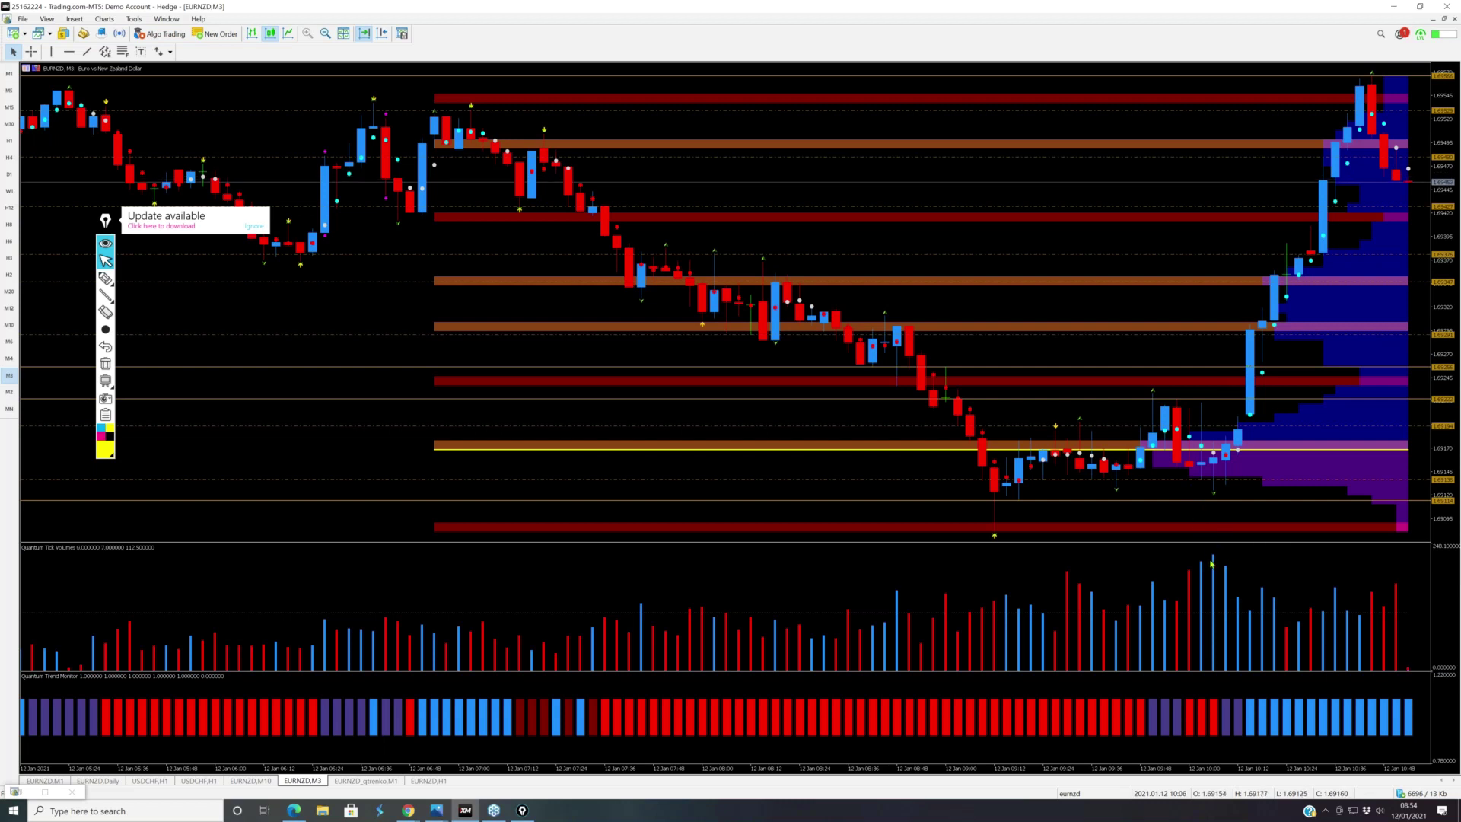
{"action": "mouse_move", "coordinate": [1215, 564]}
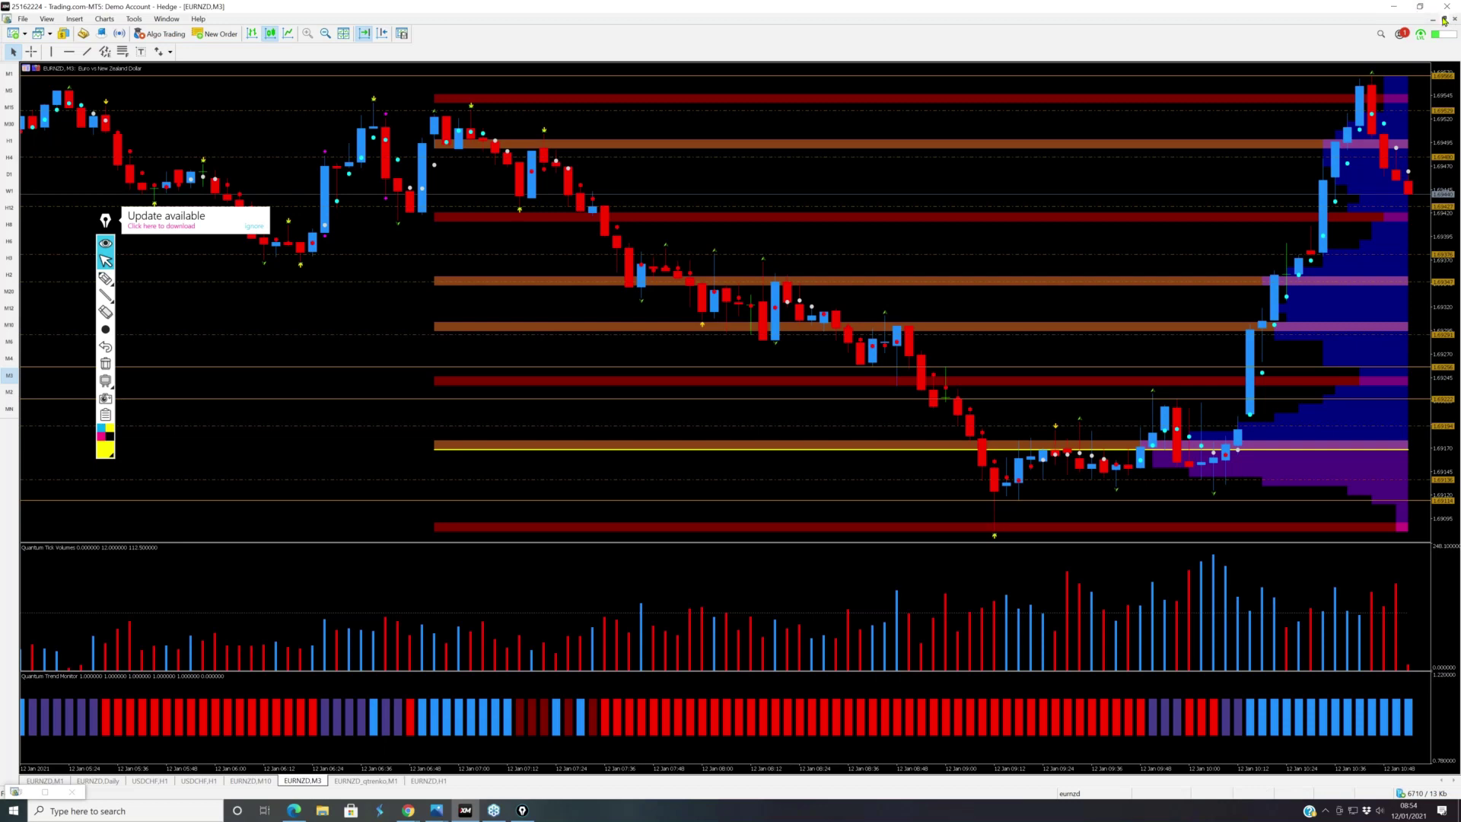
{"action": "left_click", "coordinate": [1445, 20]}
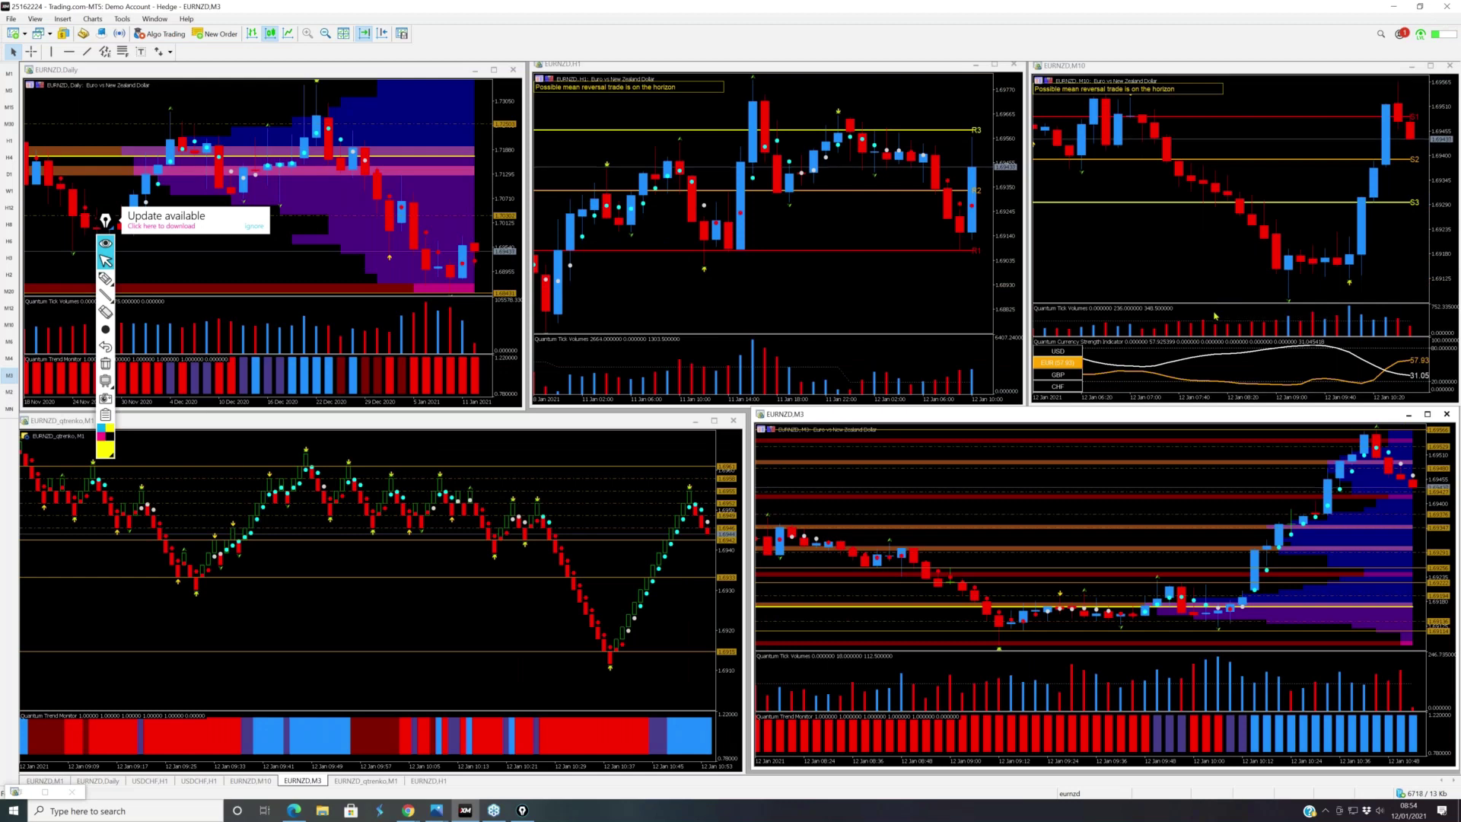
Step: Examine the EURNZD M10 and H1 charts at full size for pivot levels and currency strength, restoring the tiled layout after each
{"action": "left_click", "coordinate": [1431, 66]}
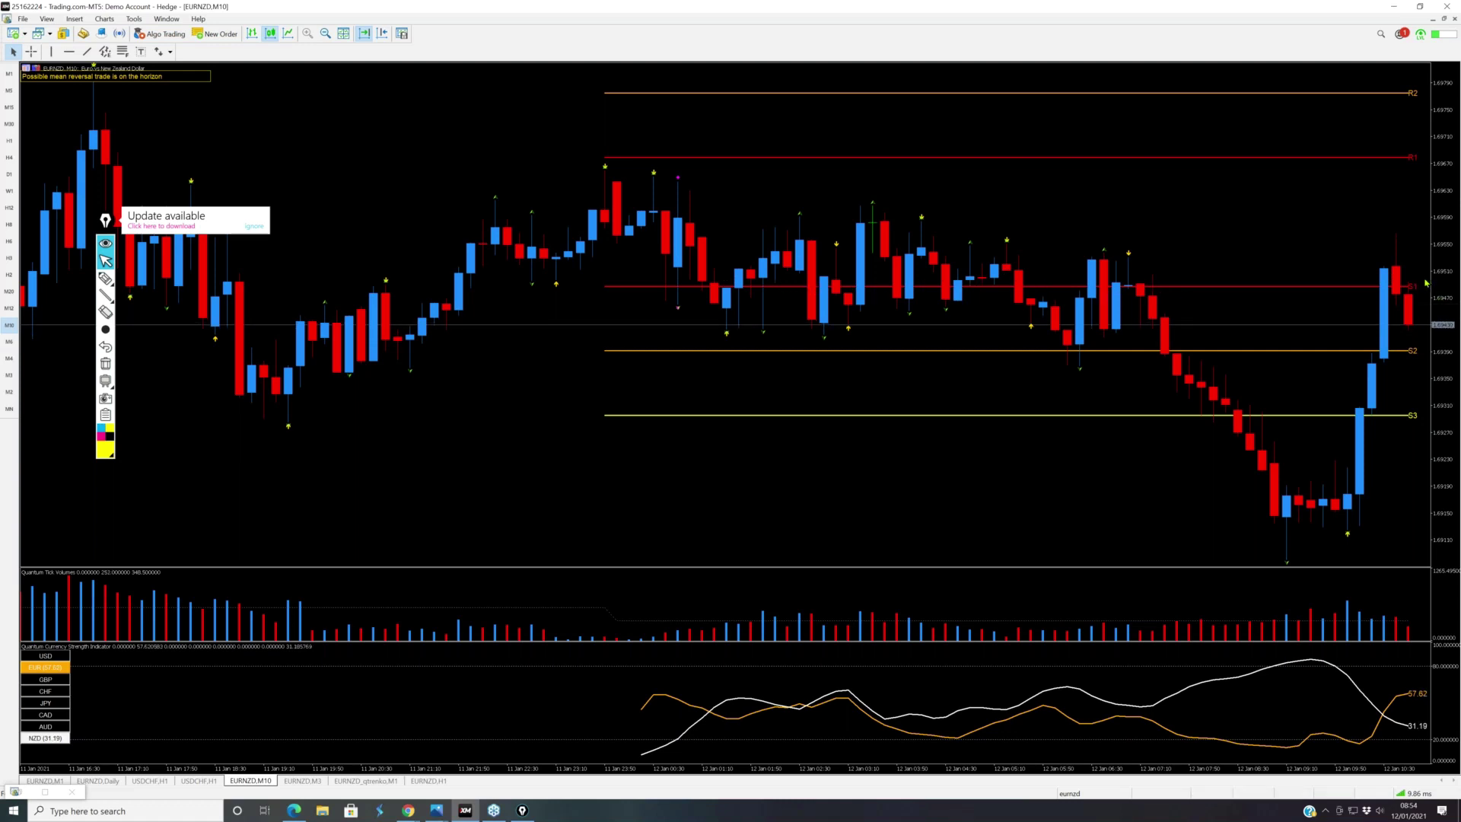
{"action": "left_click", "coordinate": [1445, 19]}
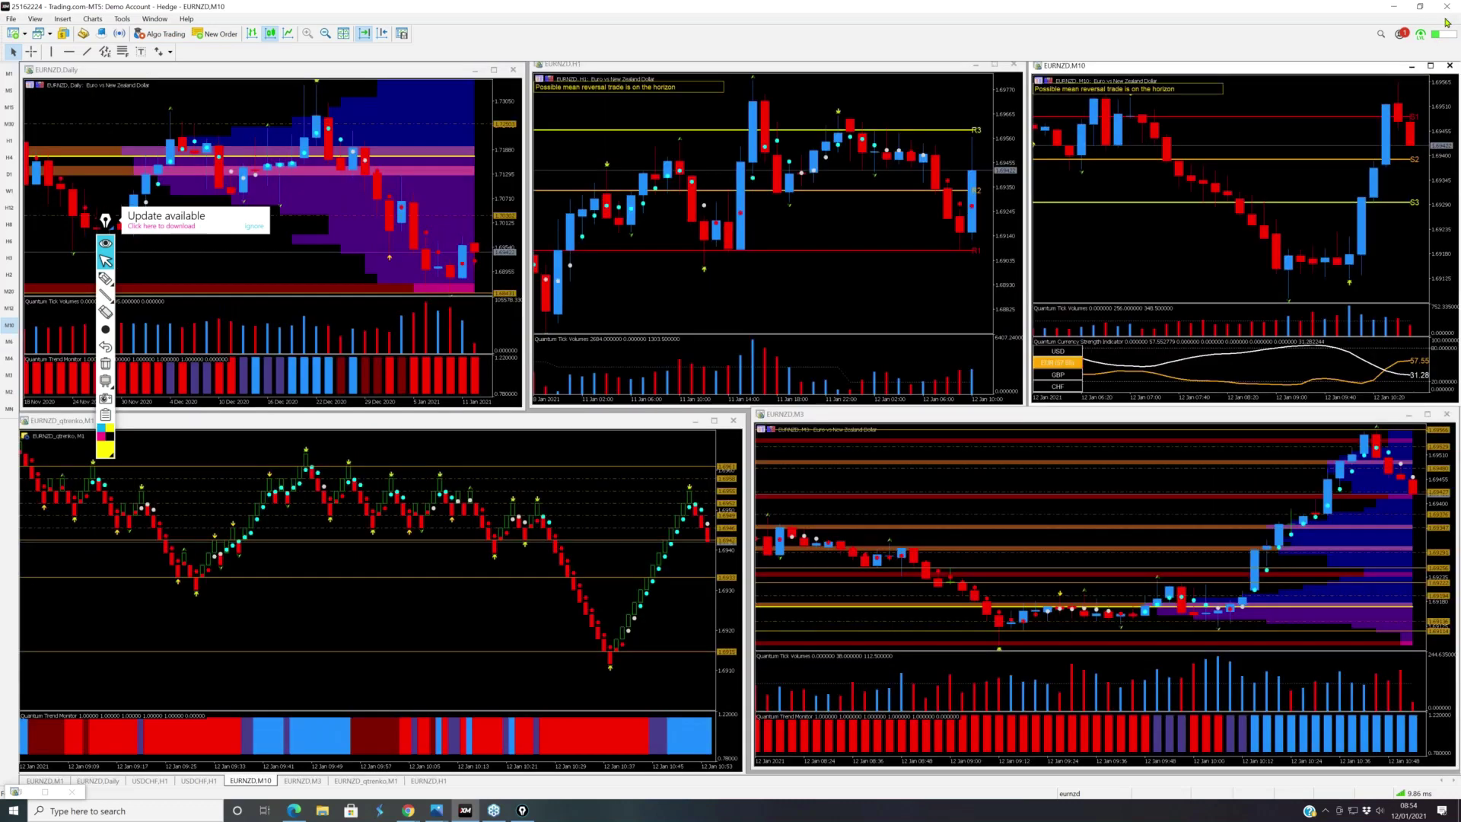
{"action": "left_click", "coordinate": [995, 65]}
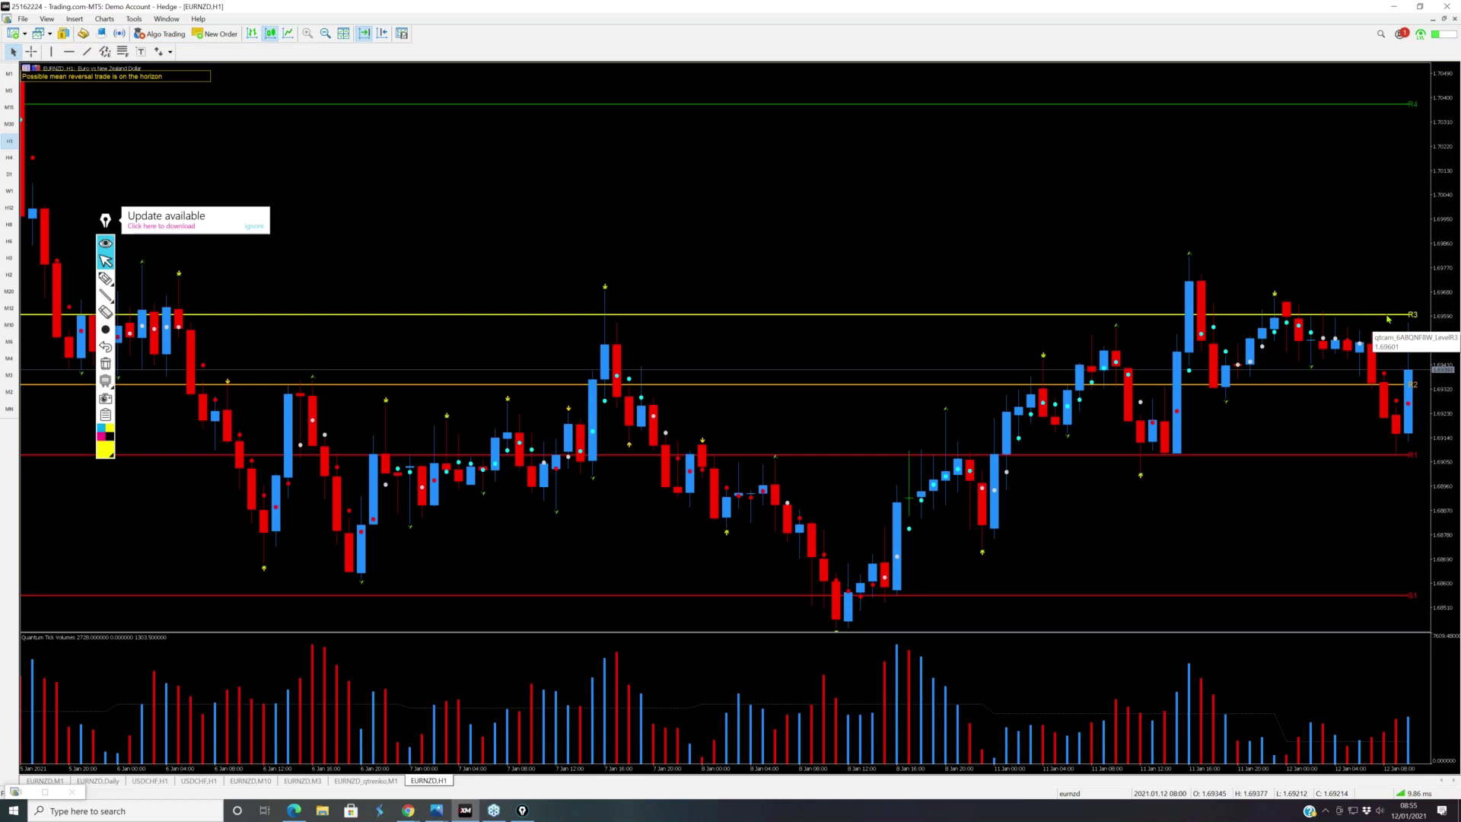
{"action": "left_click", "coordinate": [1446, 20]}
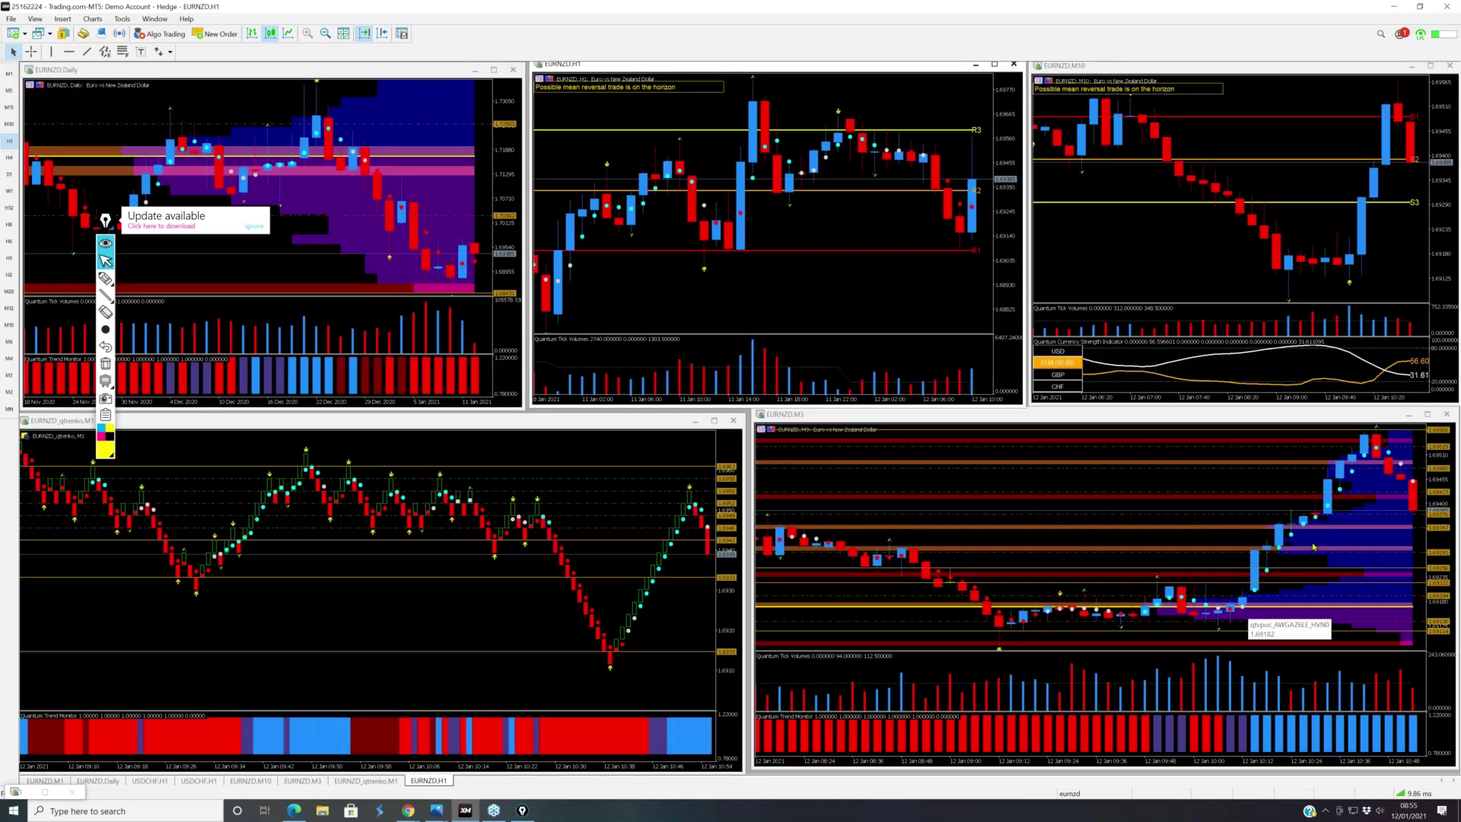
Step: Enlarge the EURNZD renko chart, zoom in on its recent bricks, and restore the tiled layout
{"action": "left_click", "coordinate": [713, 422]}
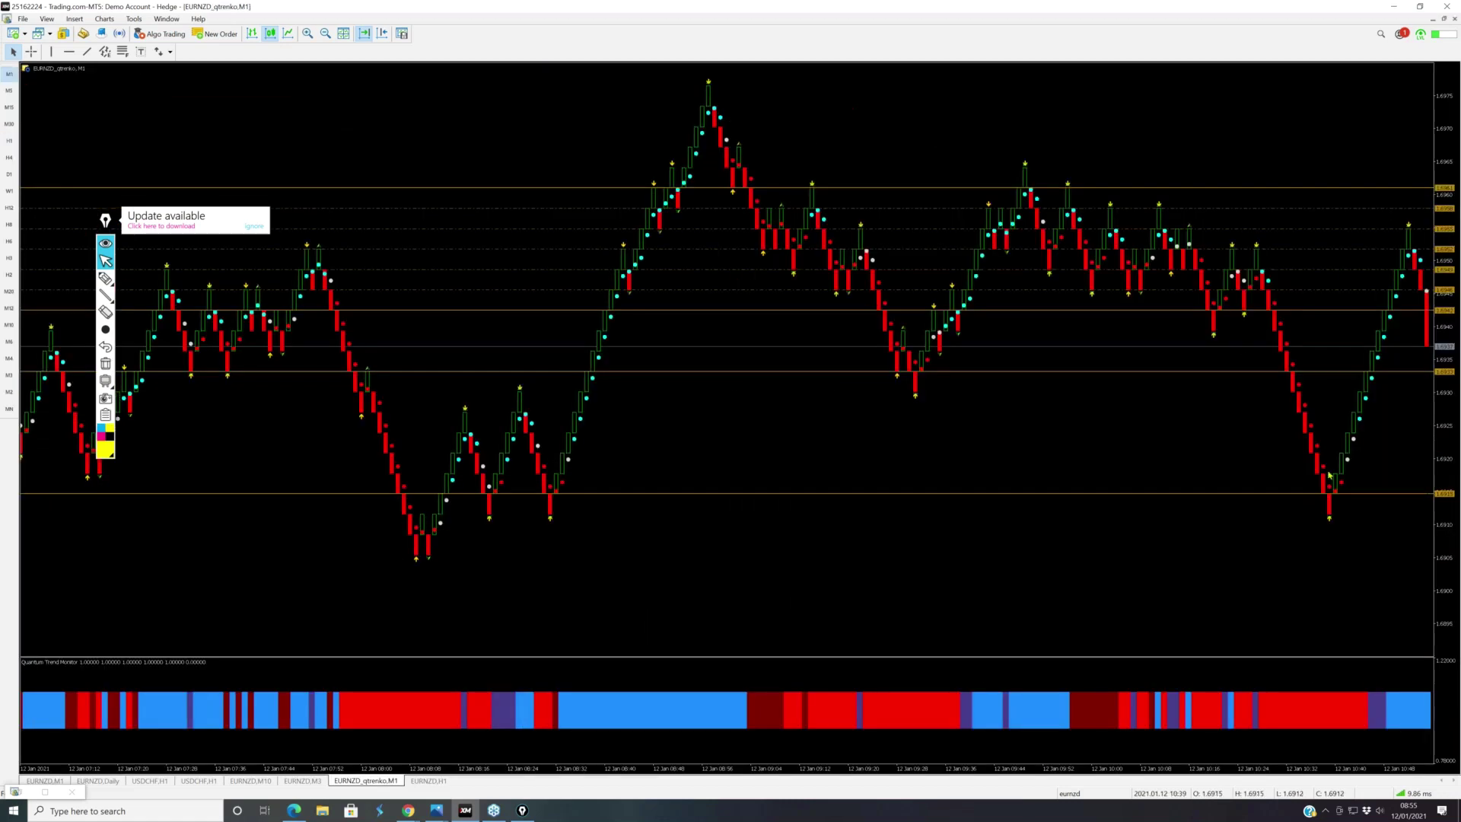
{"action": "left_click", "coordinate": [308, 35]}
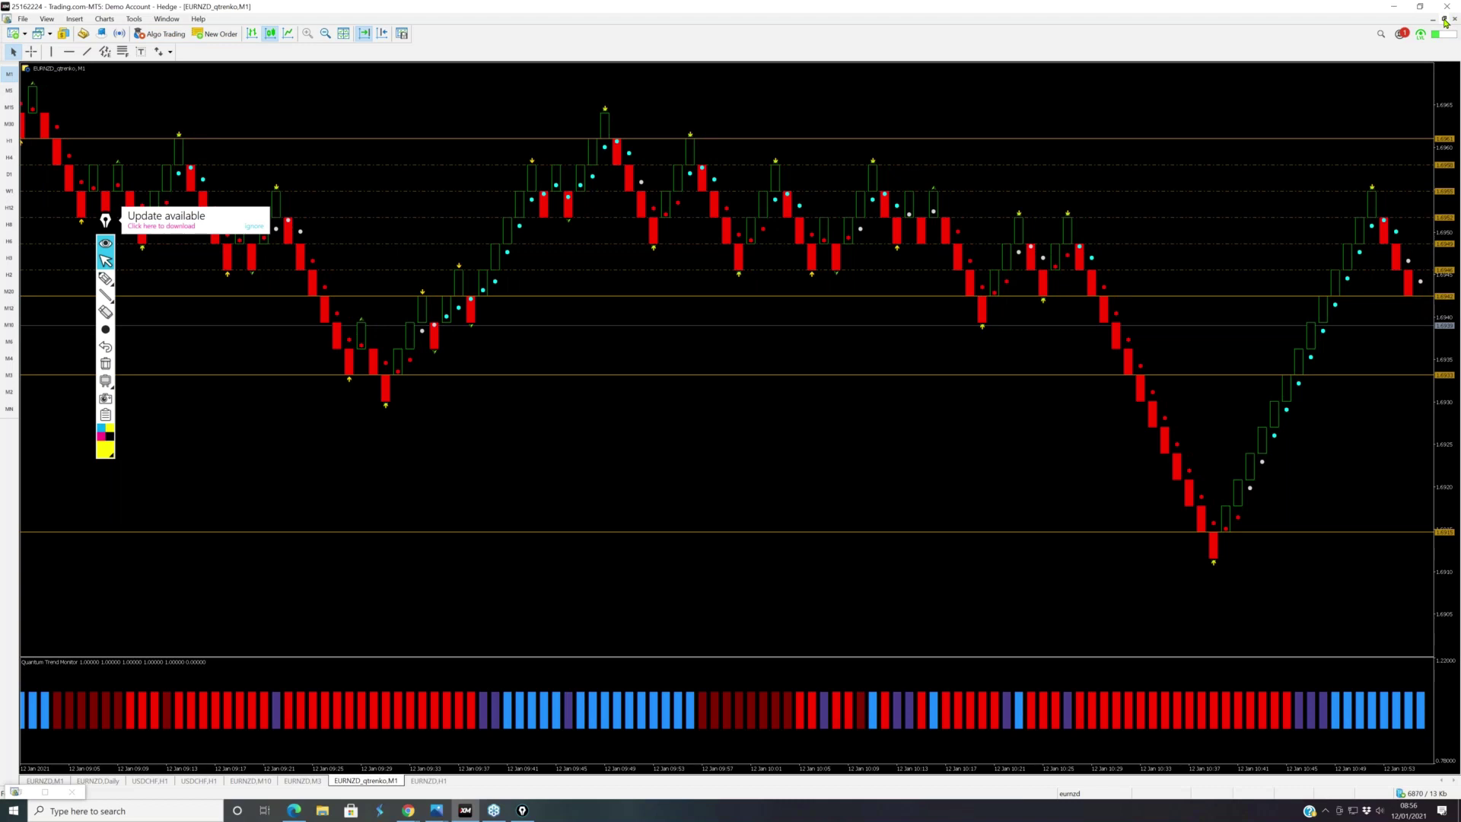
{"action": "left_click", "coordinate": [1445, 21]}
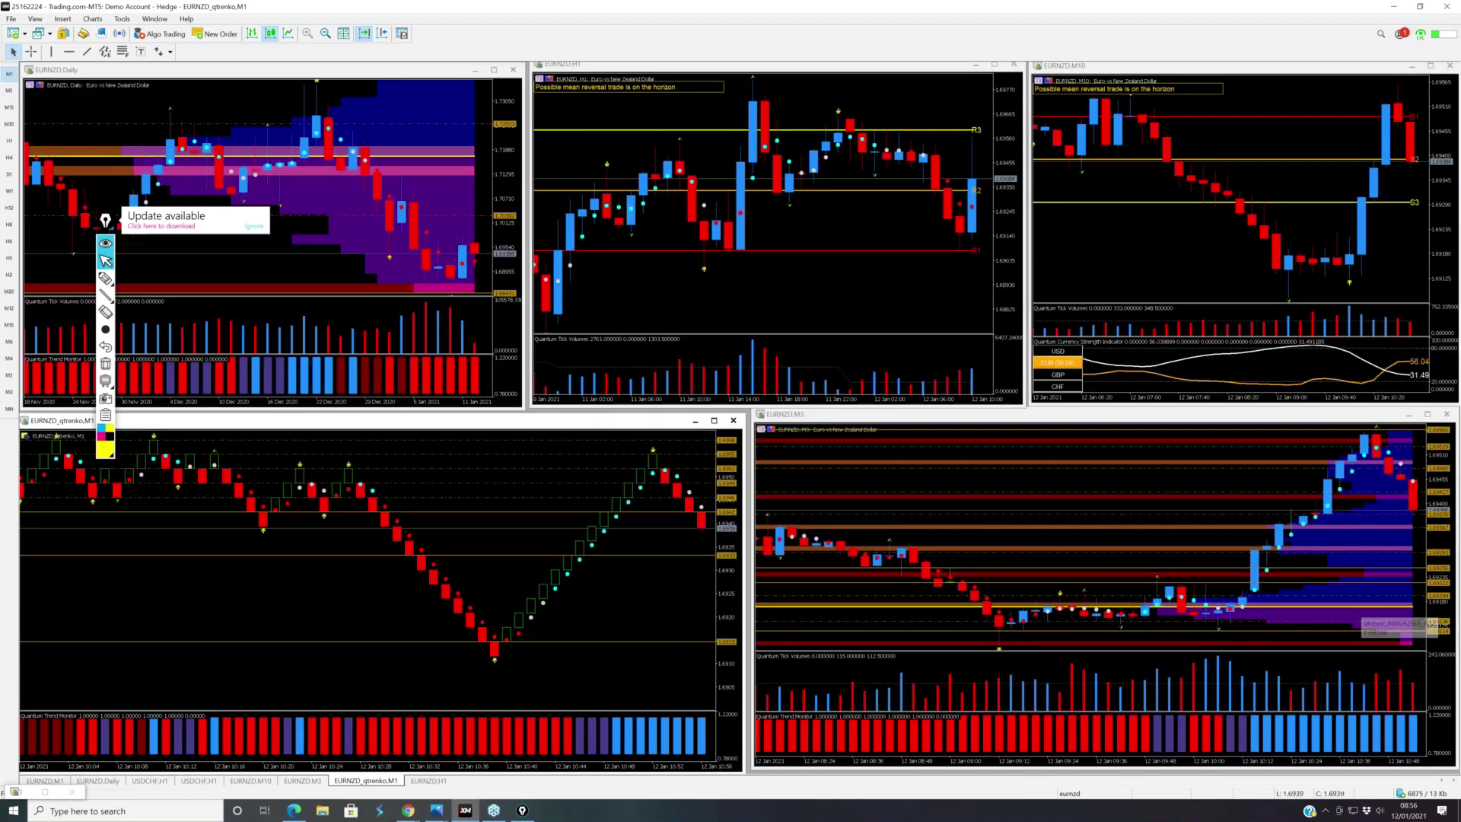
Step: Load the csi chart profile to review currency strength, and load the cable profile for the GBPUSD charts
{"action": "left_click", "coordinate": [1079, 800]}
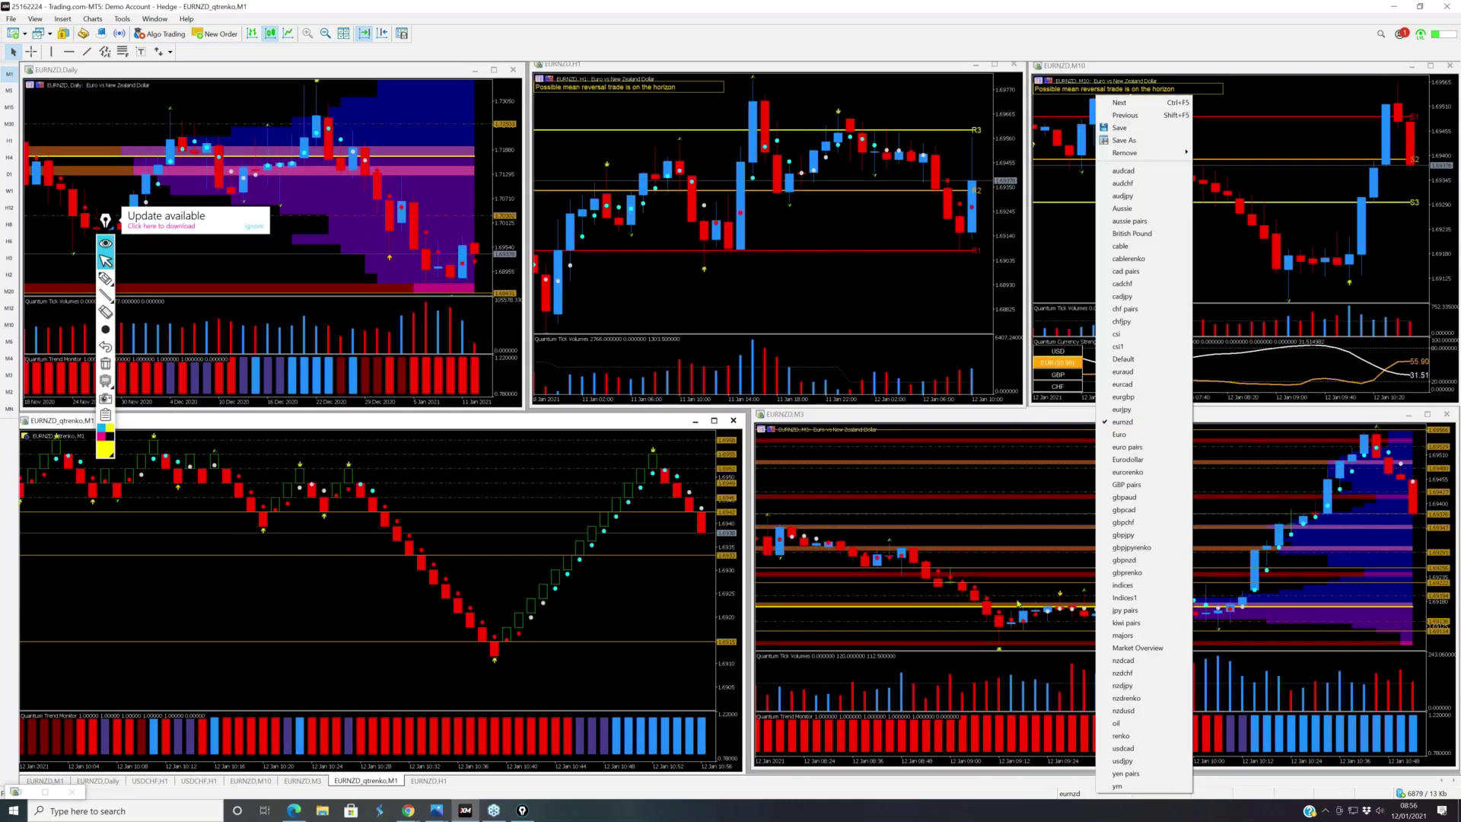
{"action": "left_click", "coordinate": [1115, 334]}
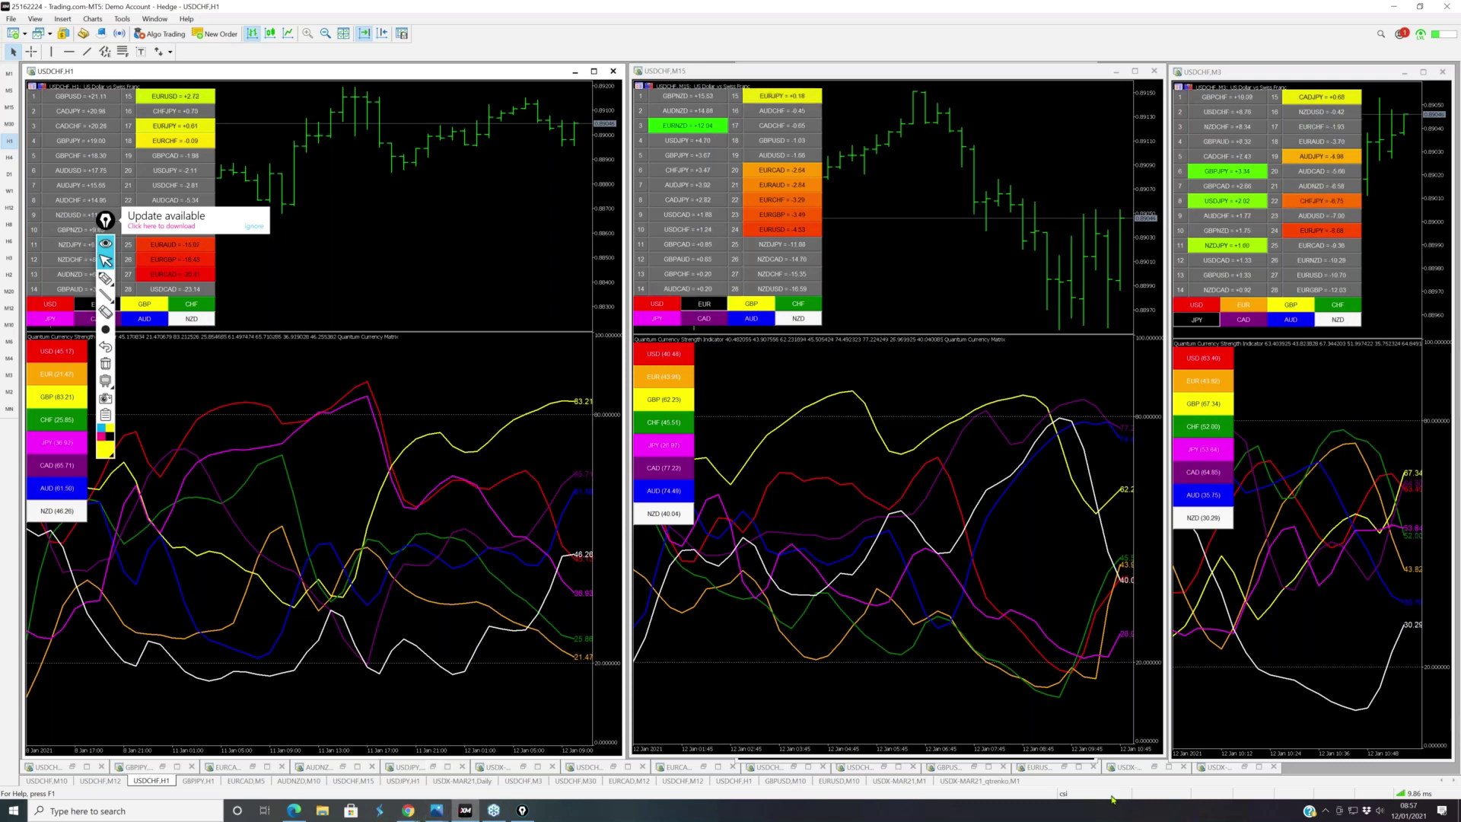
{"action": "left_click", "coordinate": [1078, 794]}
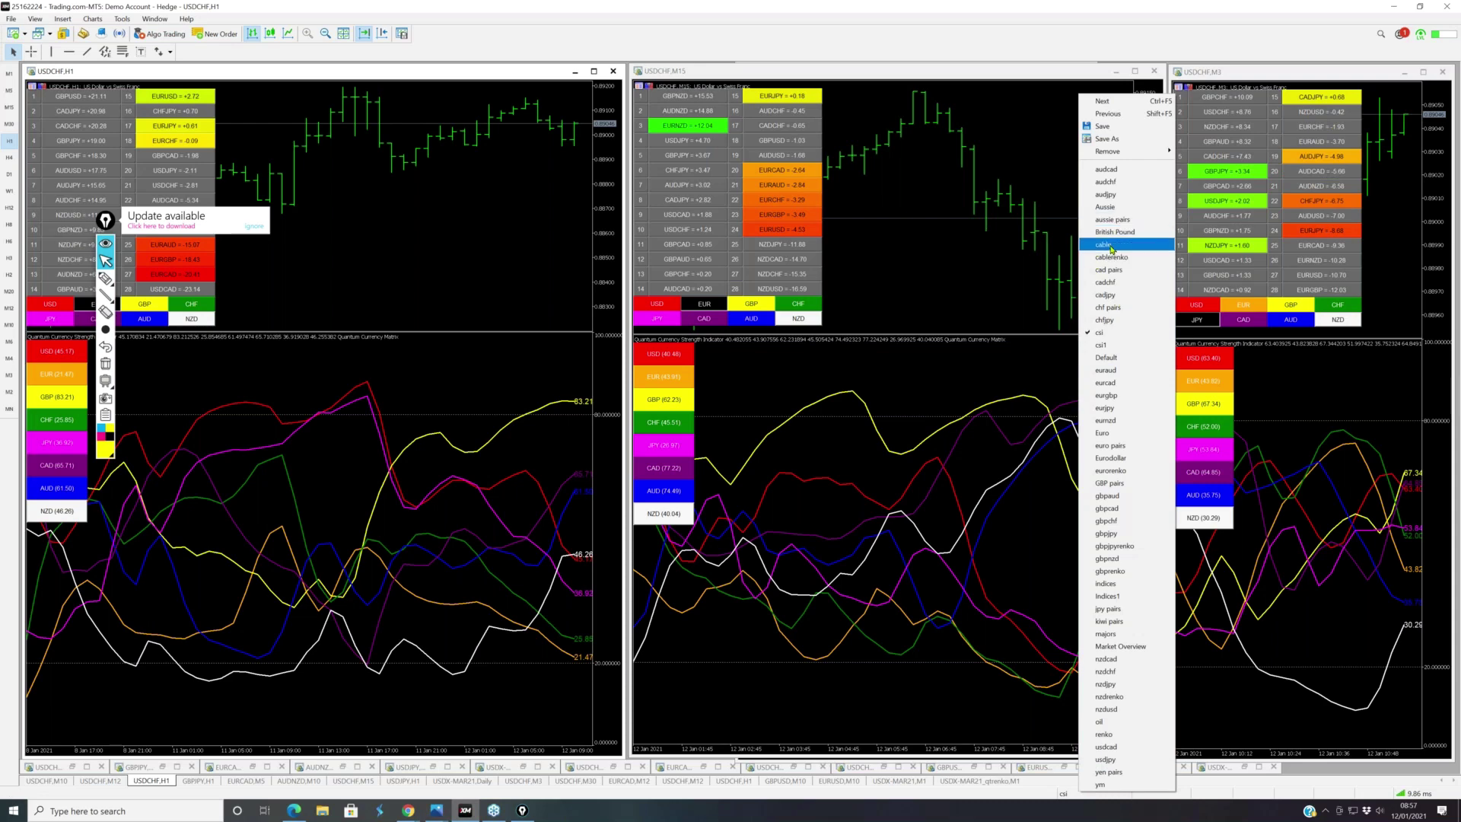
{"action": "left_click", "coordinate": [1105, 245]}
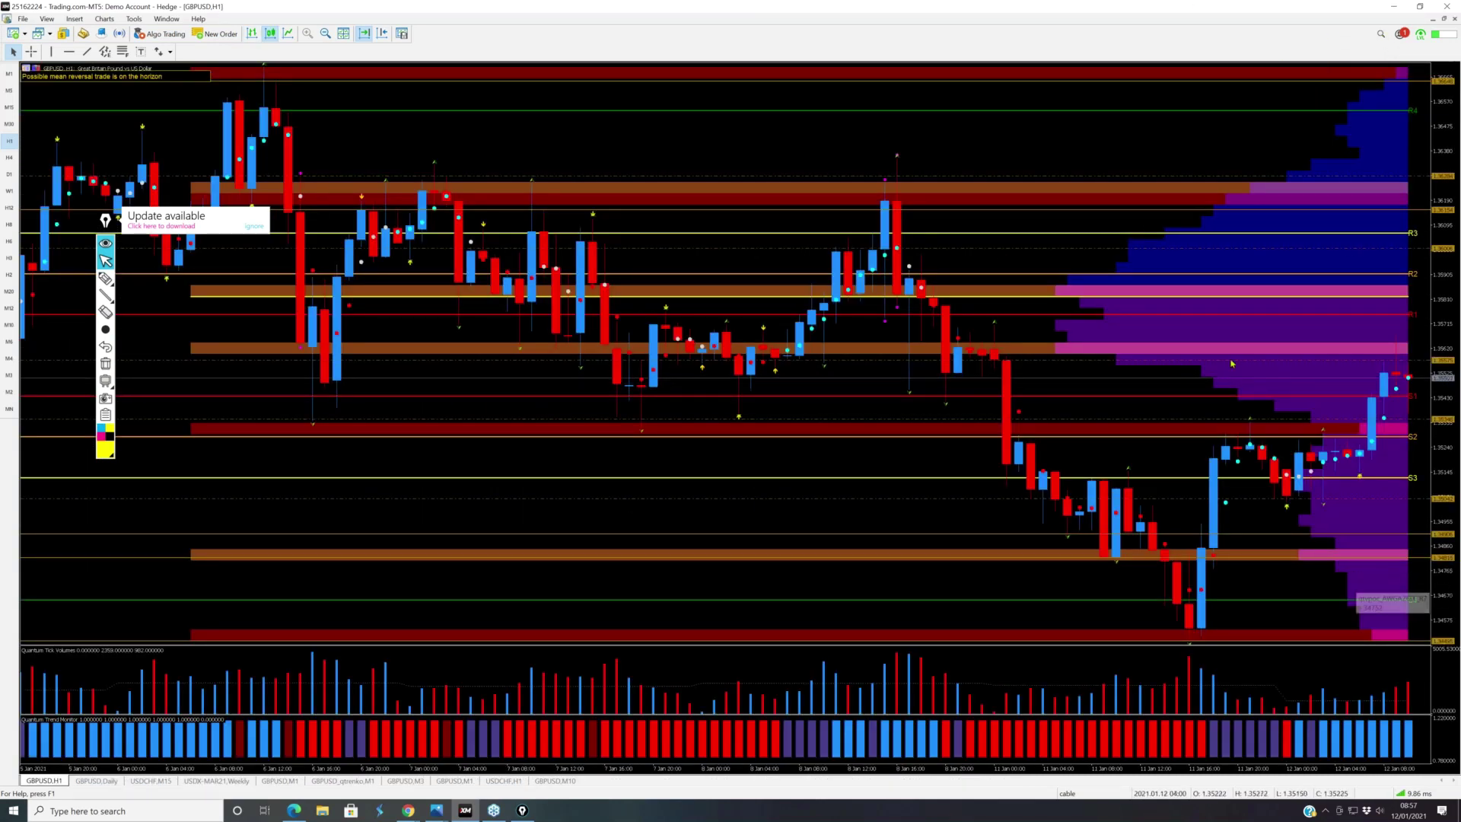
Step: Draw a yellow freehand box around the candle congestion just below the S3 line on the GBPUSD H1 chart, and thicken its upper edge
{"action": "left_click", "coordinate": [105, 279]}
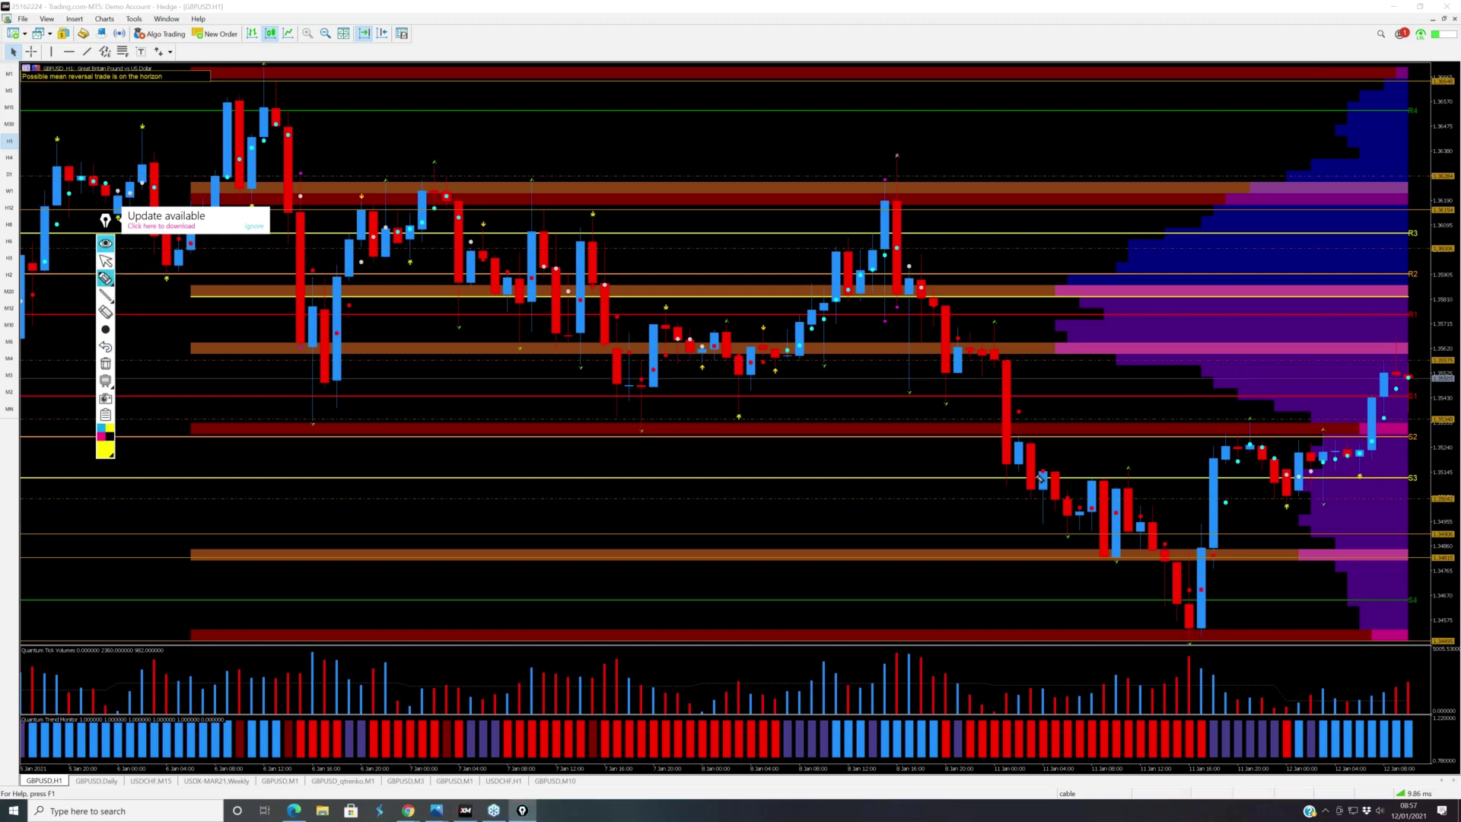
{"action": "mouse_move", "coordinate": [1054, 455]}
{"action": "left_mouse_down"}
{"action": "mouse_move", "coordinate": [1081, 574]}
{"action": "mouse_move", "coordinate": [1159, 576]}
{"action": "mouse_move", "coordinate": [1158, 455]}
{"action": "mouse_move", "coordinate": [1058, 458]}
{"action": "left_mouse_up"}
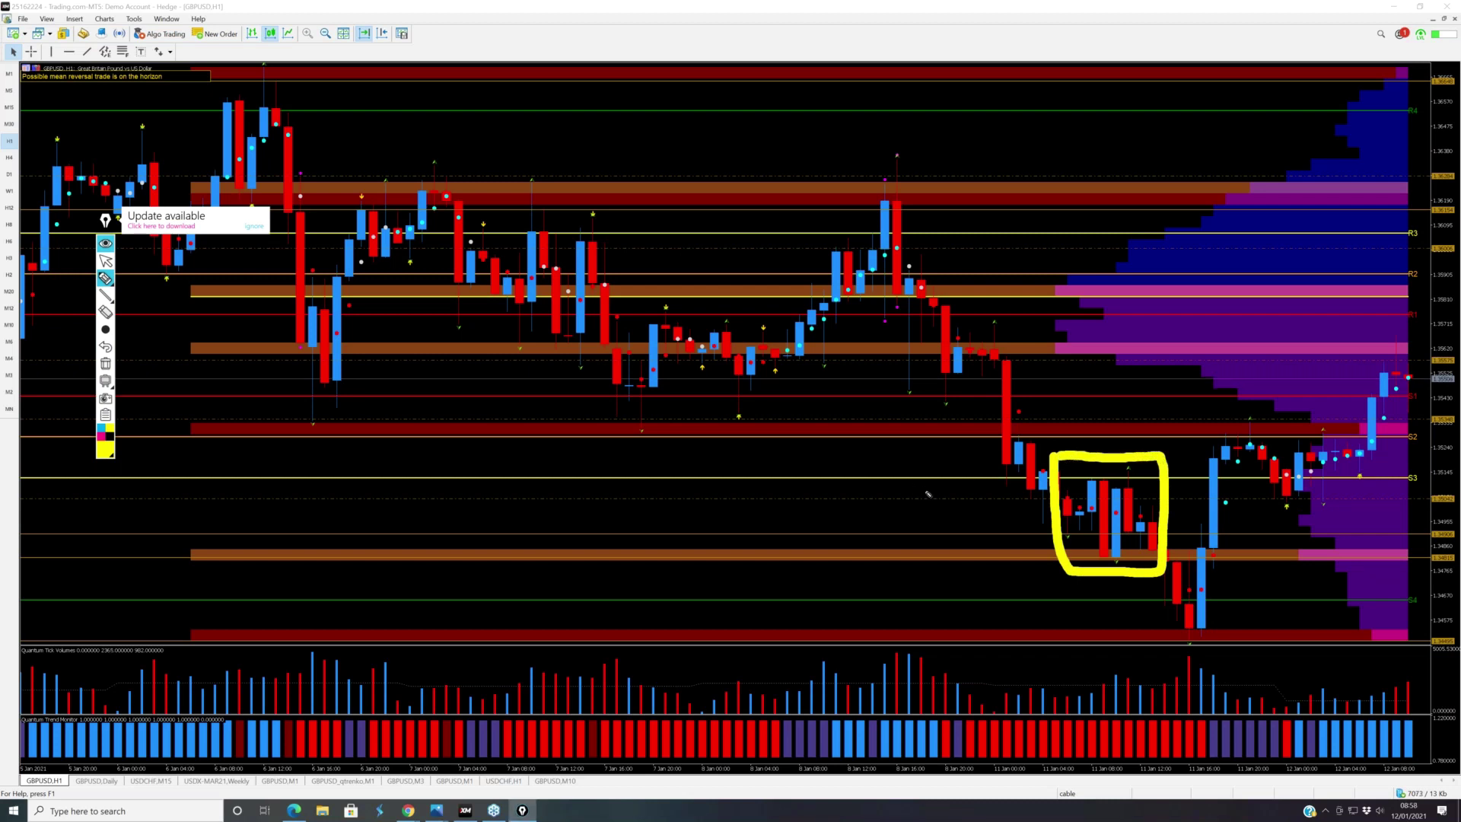
{"action": "left_click", "coordinate": [106, 261]}
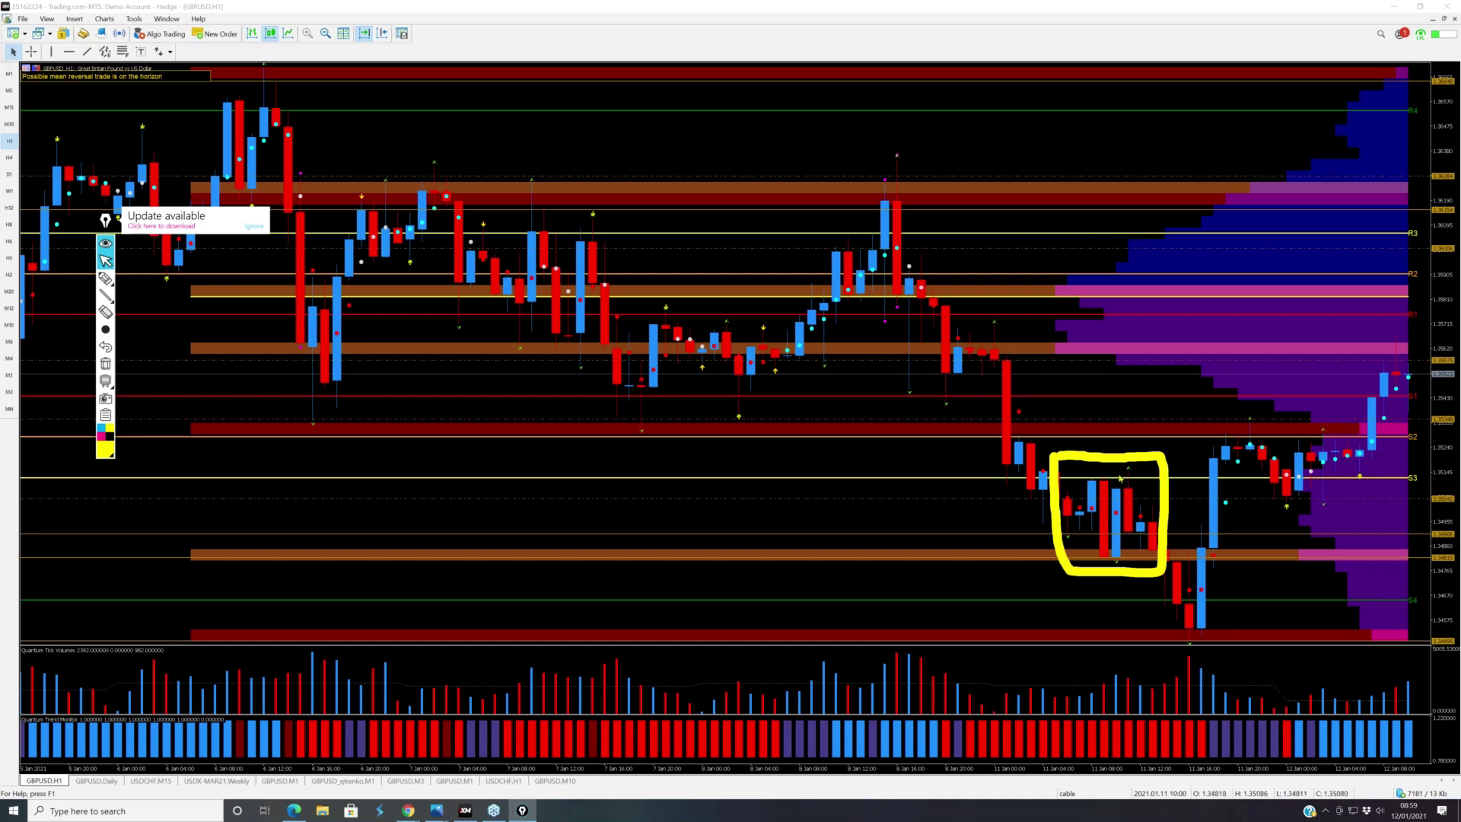
{"action": "left_click", "coordinate": [105, 278]}
{"action": "left_click_drag", "start_coordinate": [1056, 456], "coordinate": [1153, 461]}
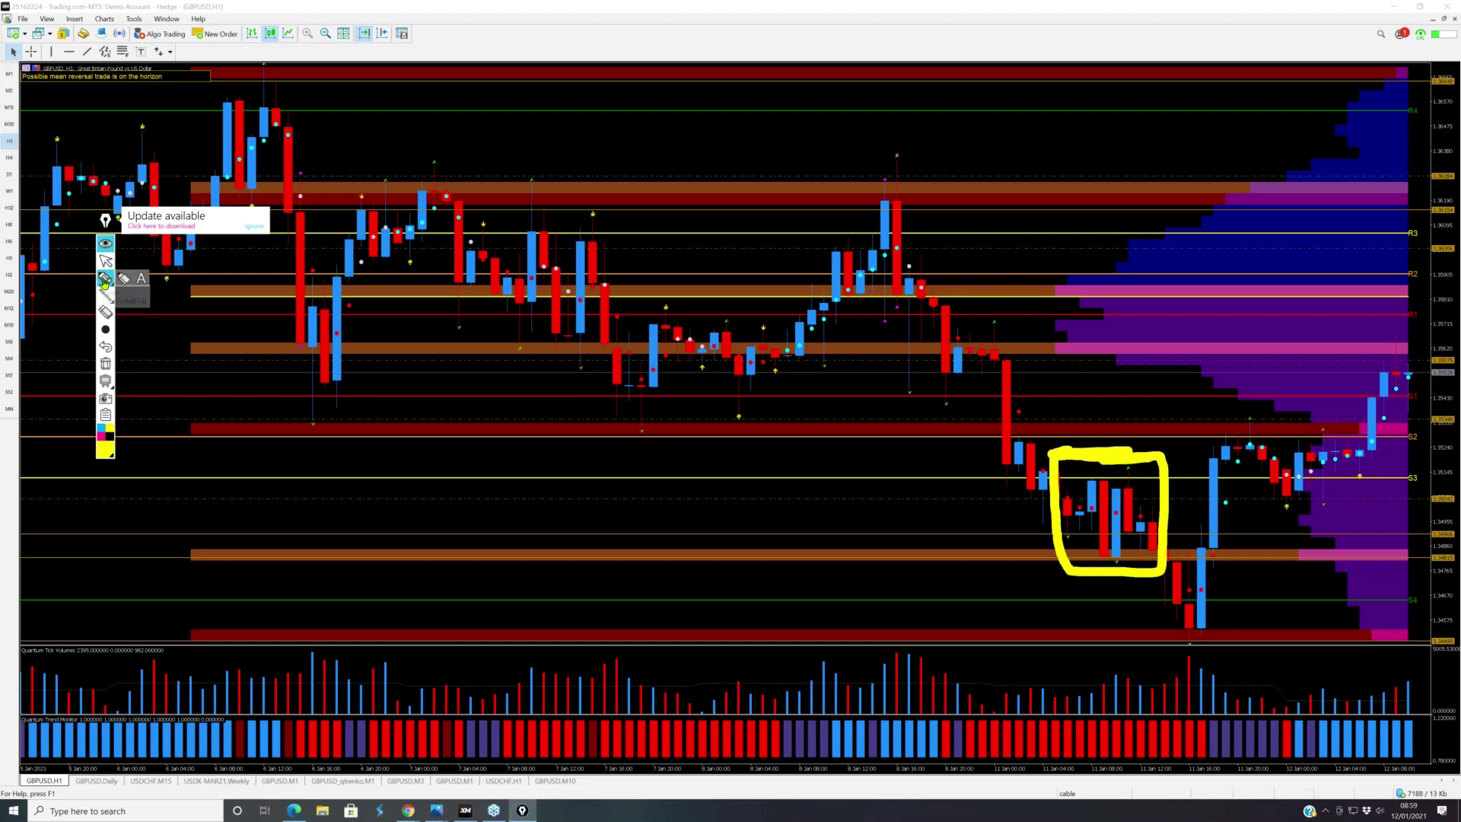
Step: Erase the yellow box from the GBPUSD H1 chart and return to the normal pointer
{"action": "left_click", "coordinate": [105, 312]}
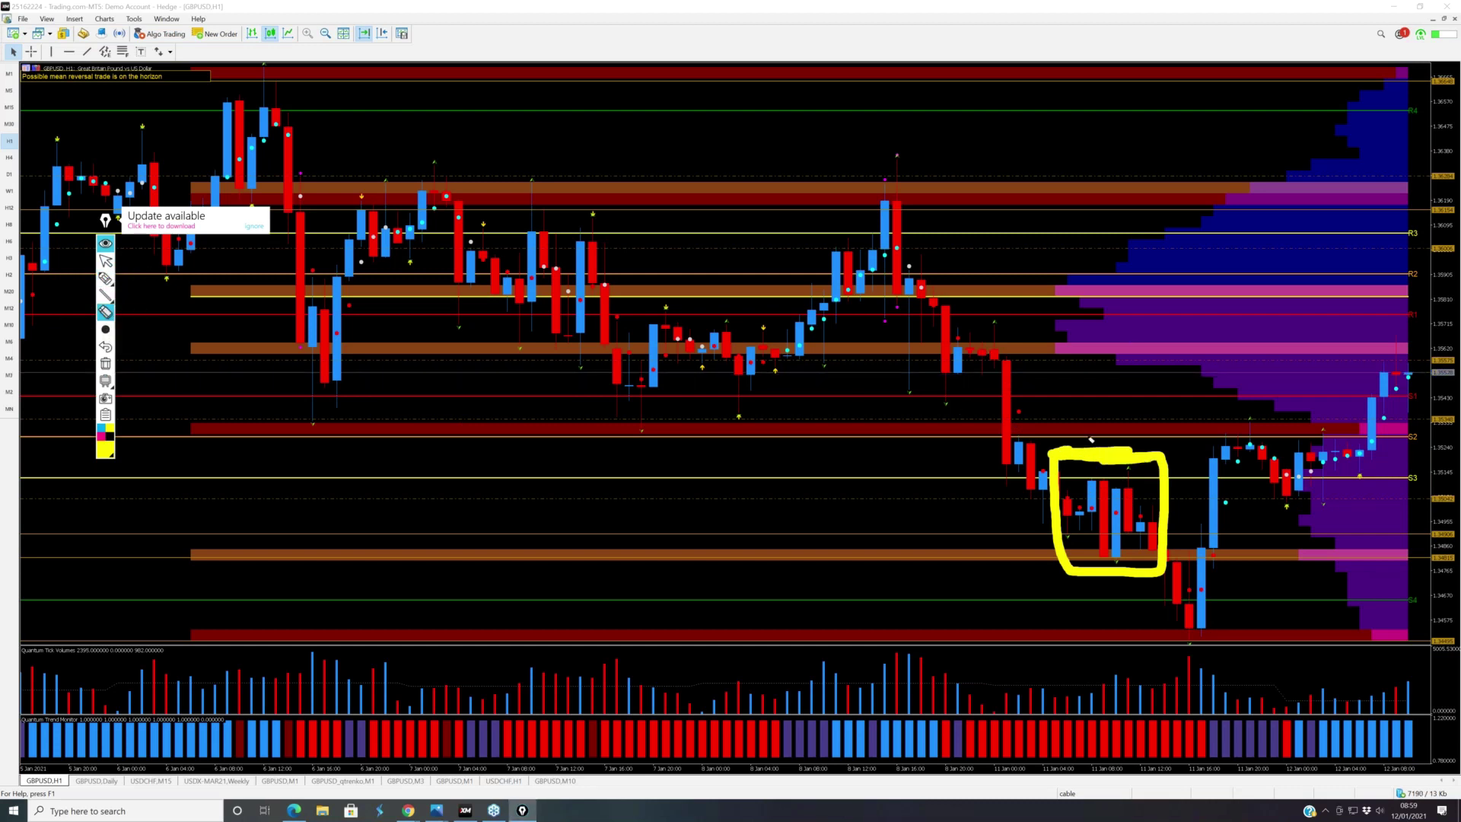
{"action": "left_click_drag", "start_coordinate": [1066, 452], "coordinate": [1057, 484]}
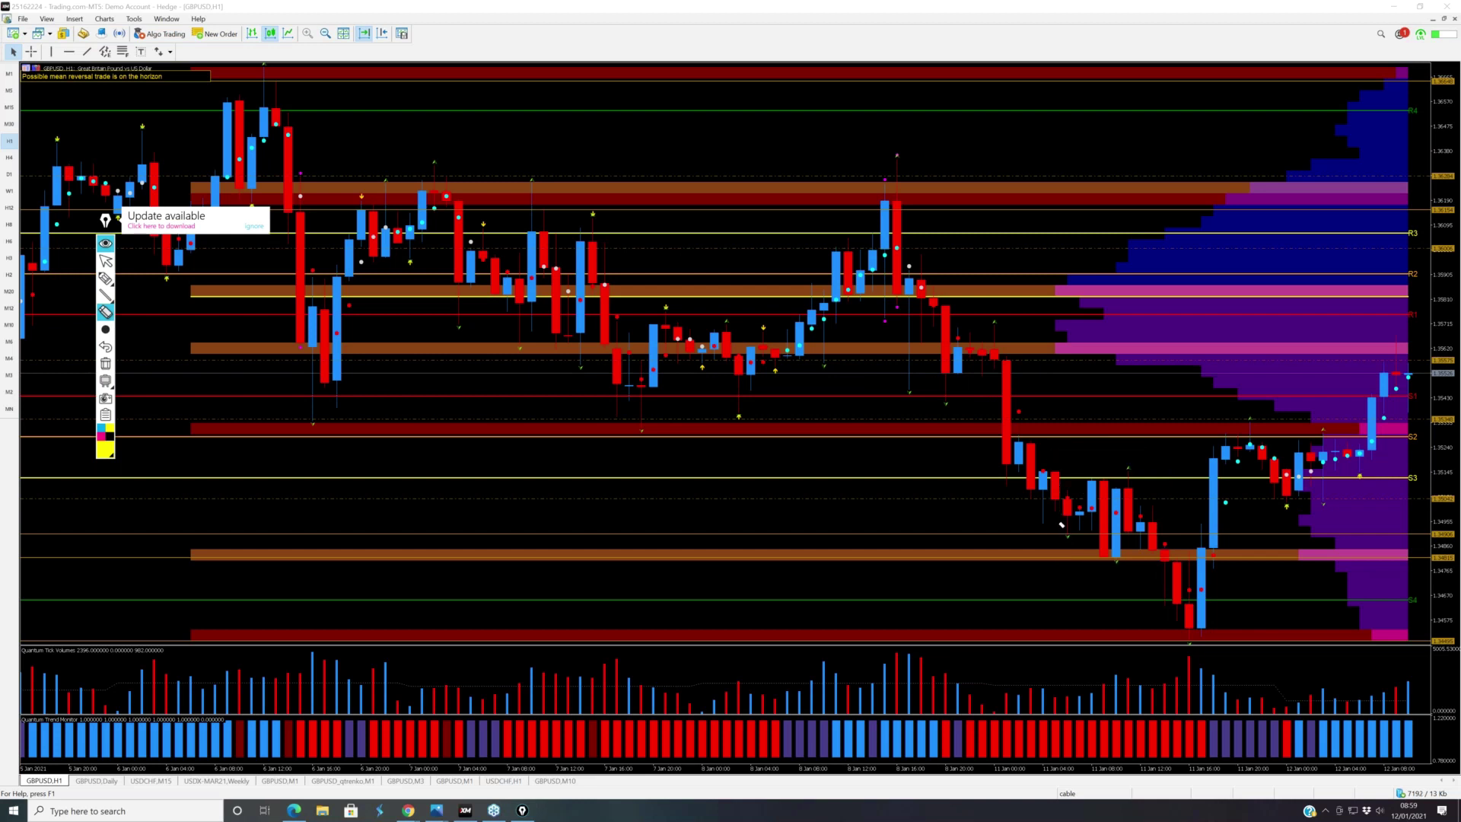
{"action": "left_click", "coordinate": [106, 262]}
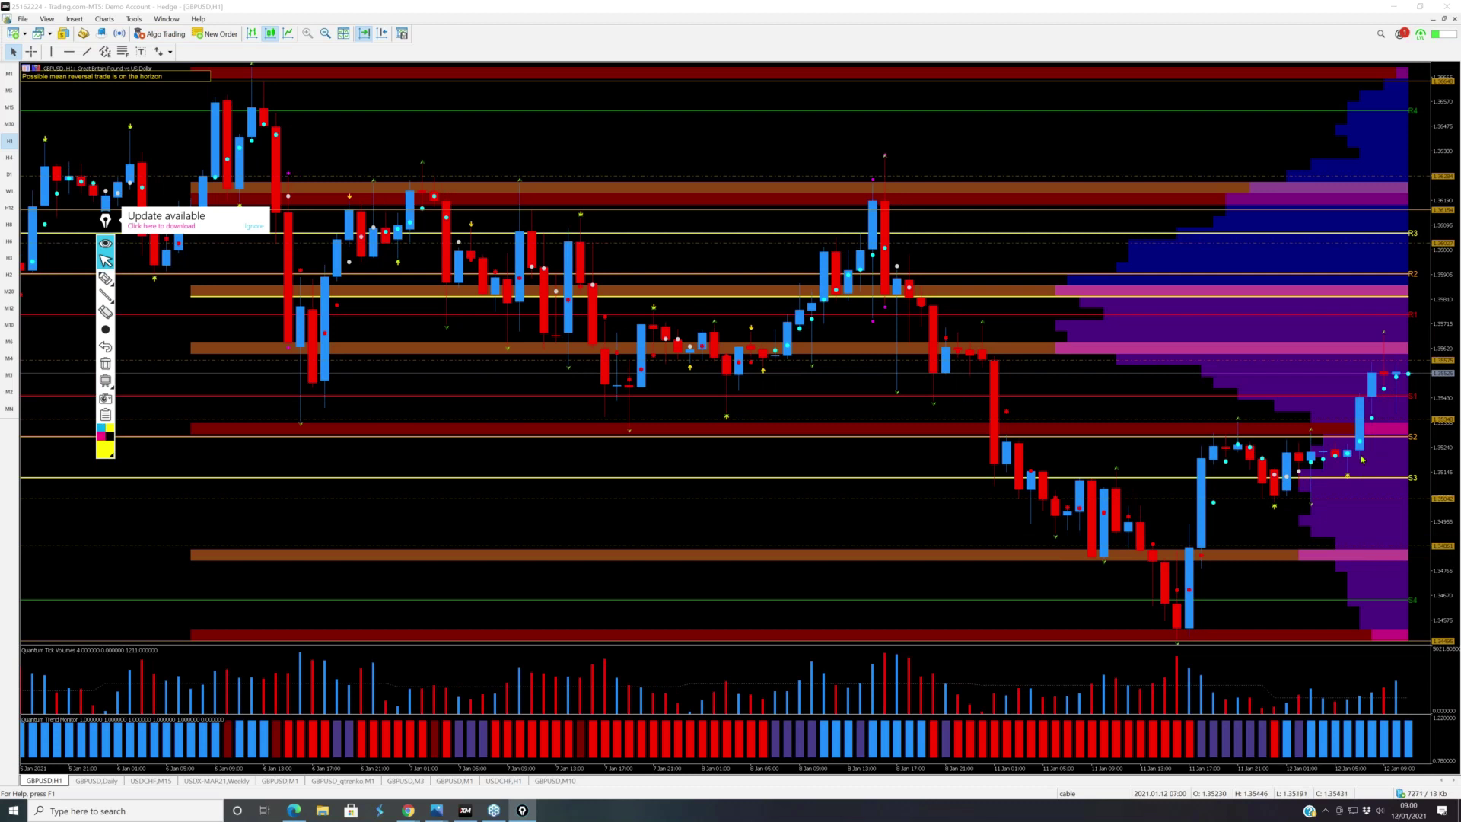
Step: Restore the tiled GBPUSD chart layout and load the cadjpy chart profile
{"action": "left_click", "coordinate": [1444, 19]}
{"action": "left_click", "coordinate": [1094, 796]}
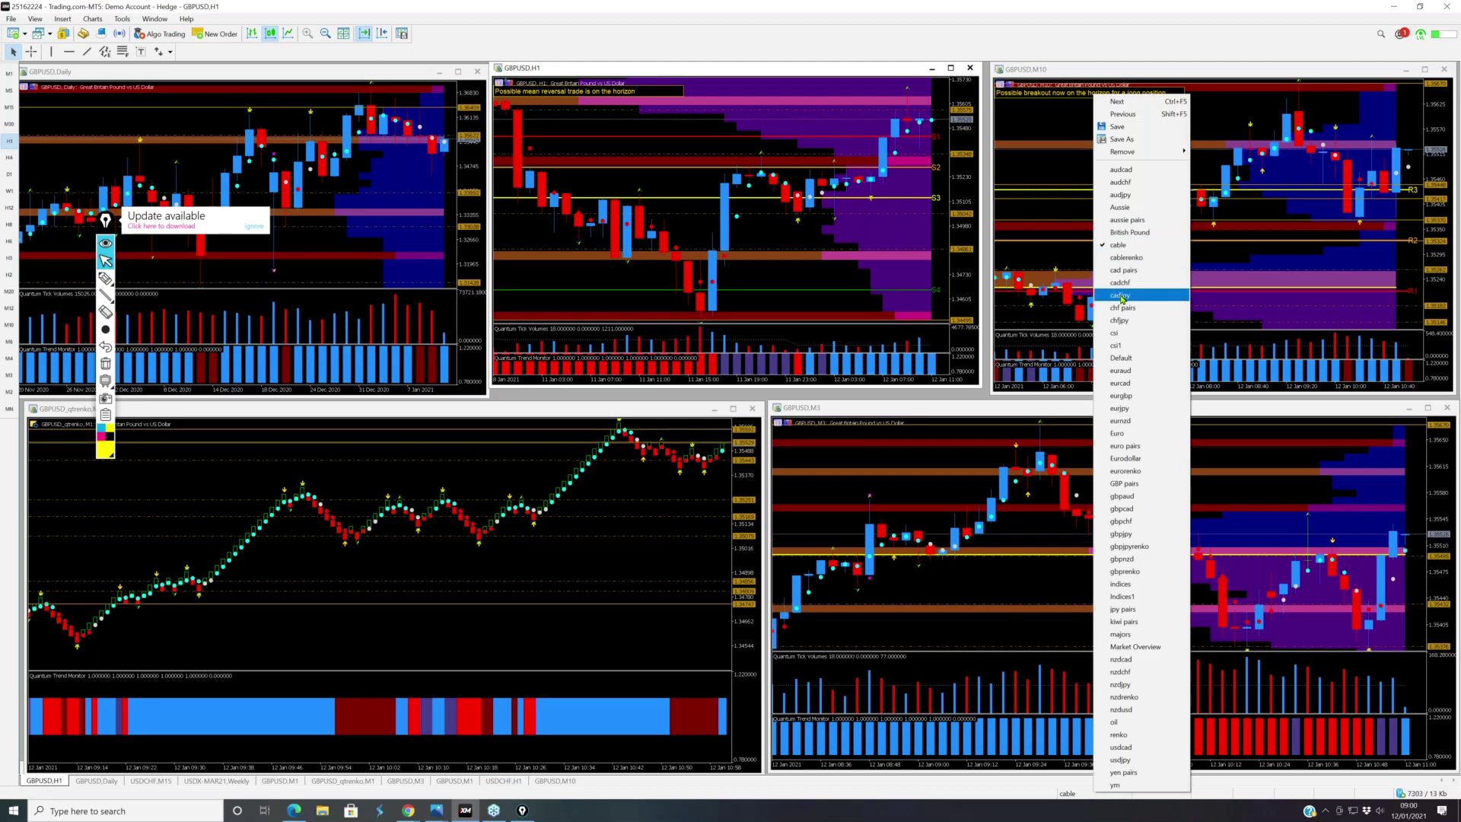
{"action": "left_click", "coordinate": [1122, 296]}
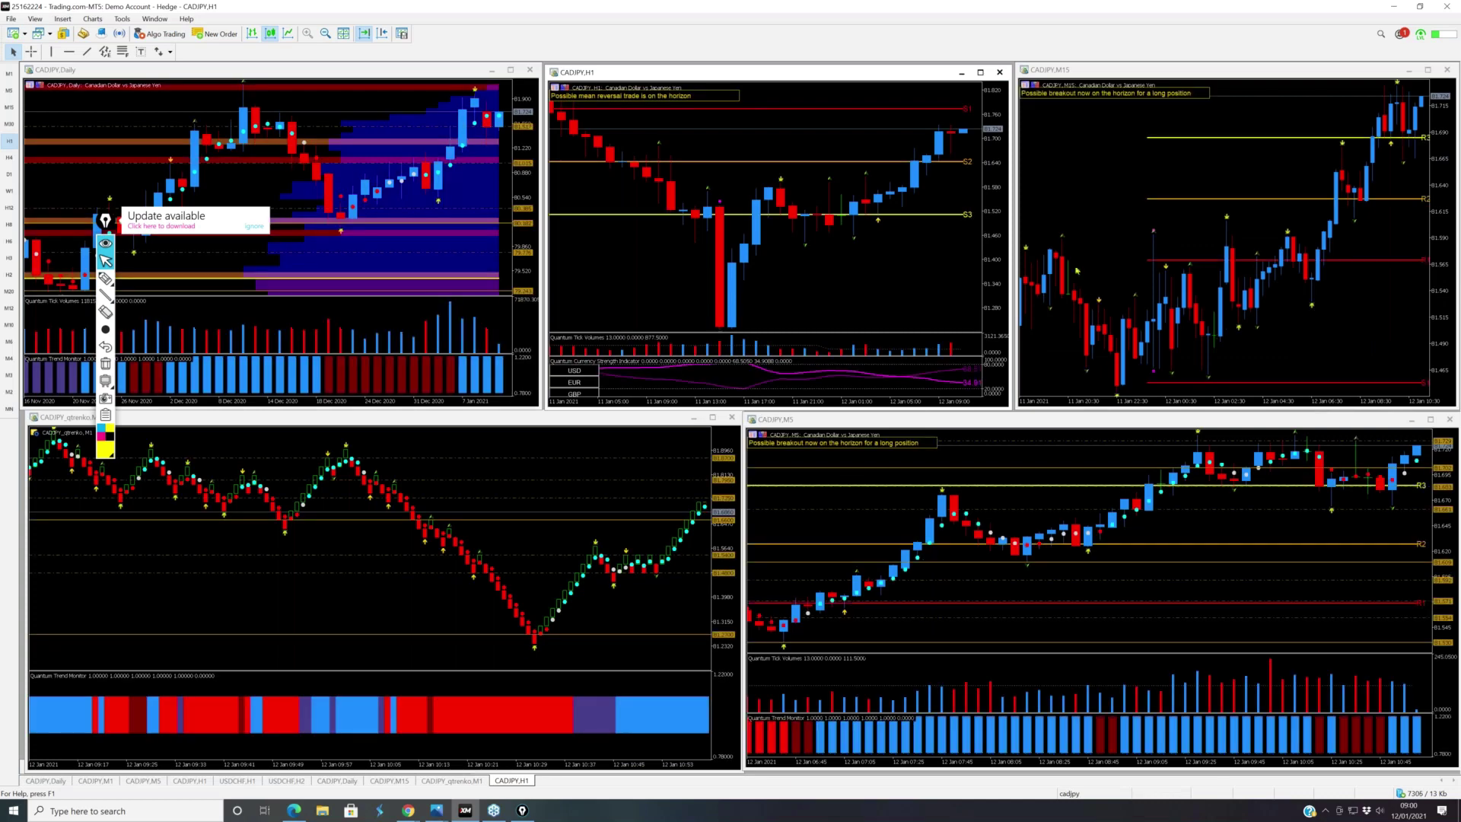
Step: Examine the wide red candle of 11 January 15:00 on the CADJPY H1 chart at full size, and restore the tiled layout
{"action": "left_click", "coordinate": [981, 73]}
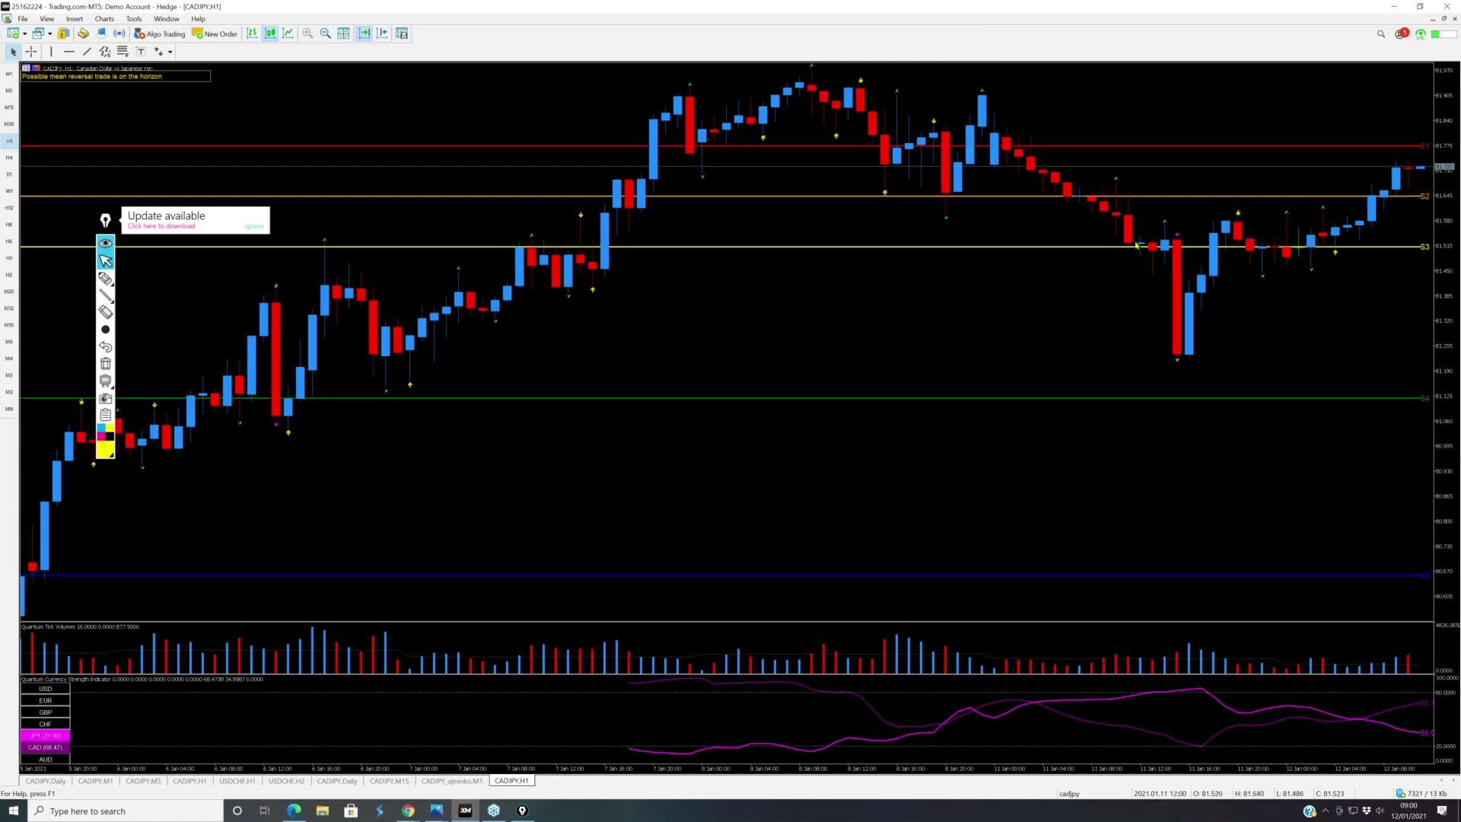
{"action": "mouse_move", "coordinate": [1125, 260]}
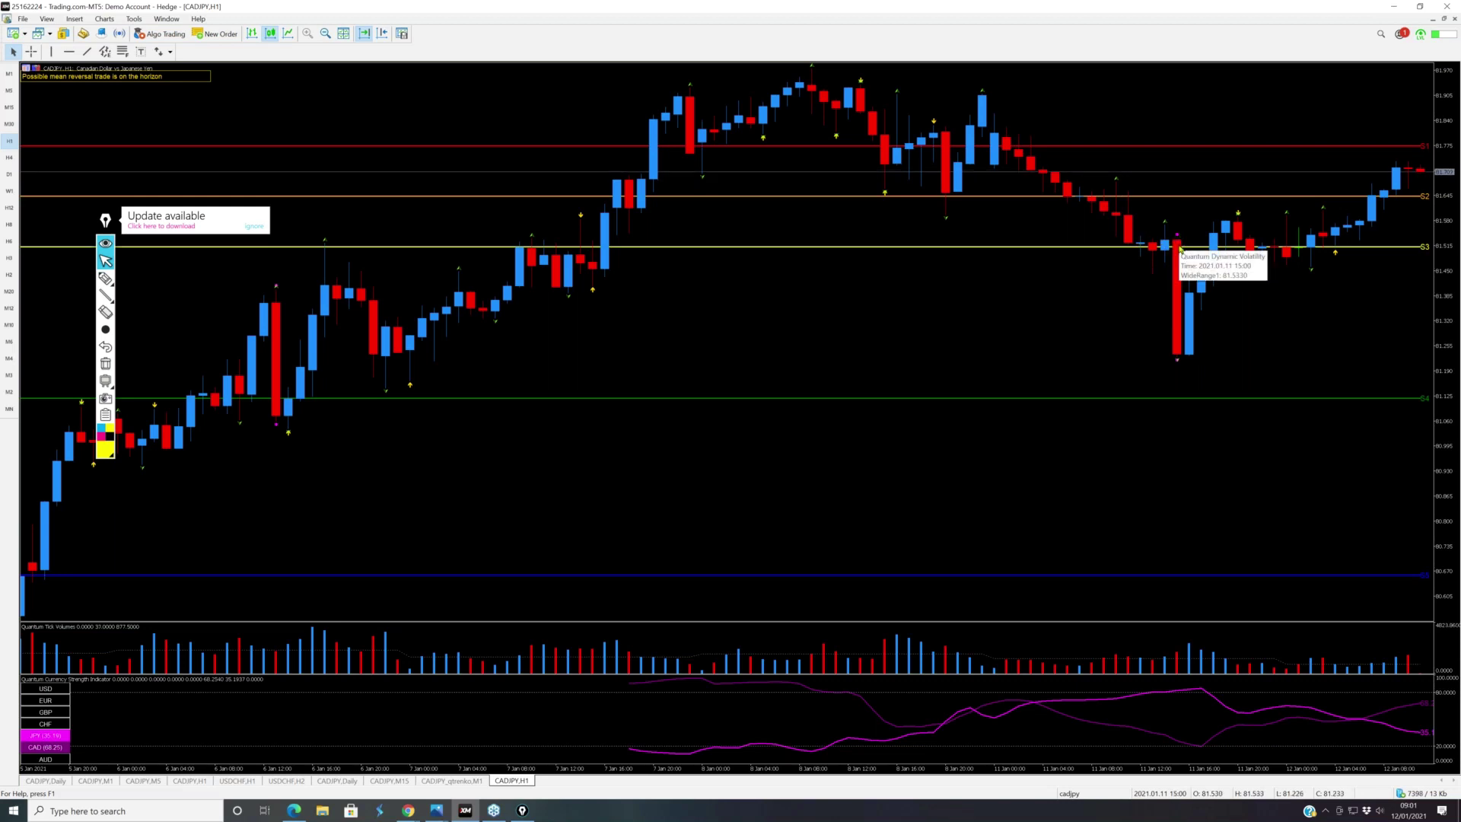
{"action": "mouse_move", "coordinate": [1180, 240]}
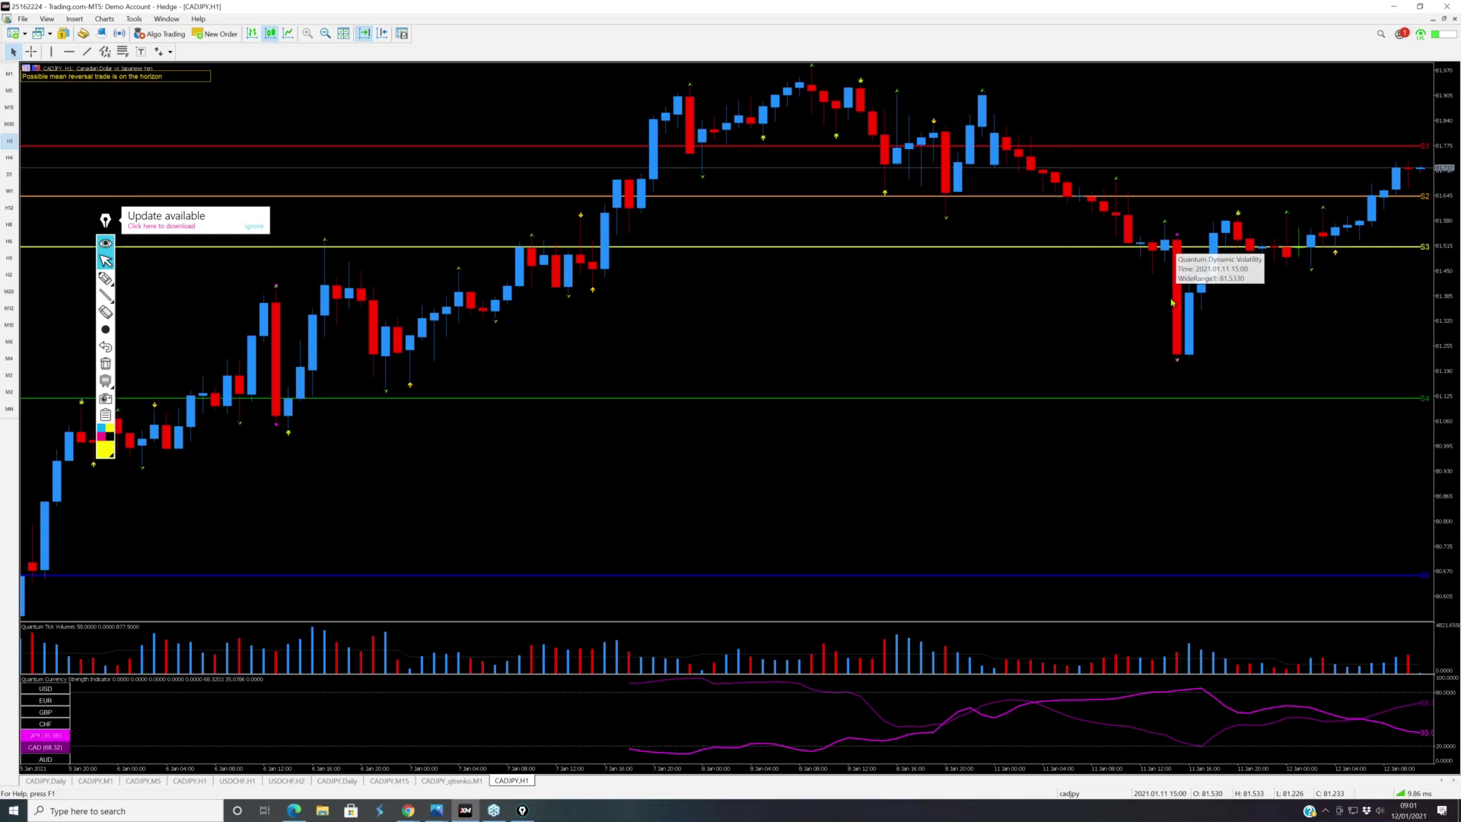
{"action": "mouse_move", "coordinate": [1182, 364]}
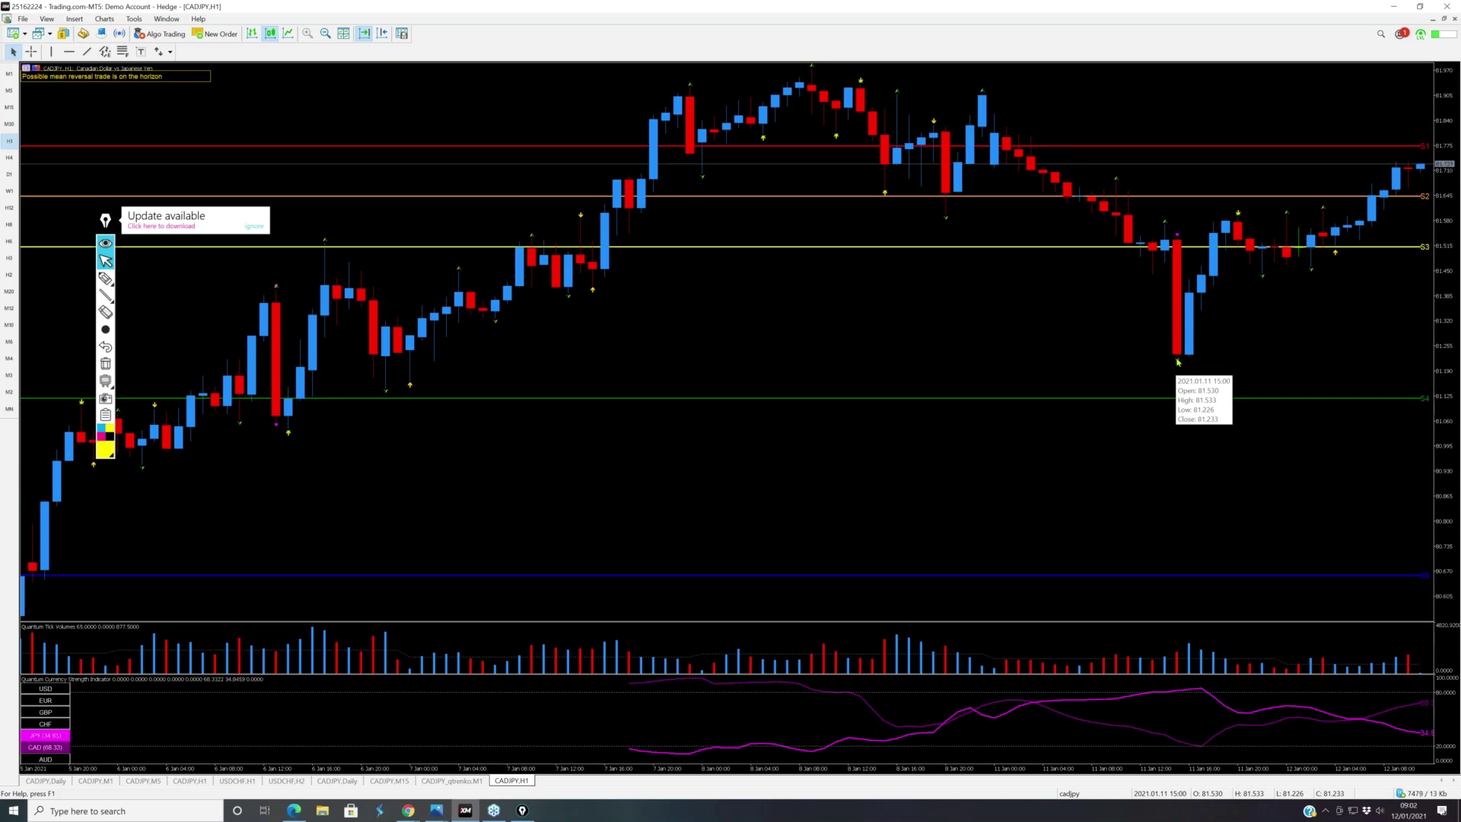
{"action": "left_click", "coordinate": [1445, 19]}
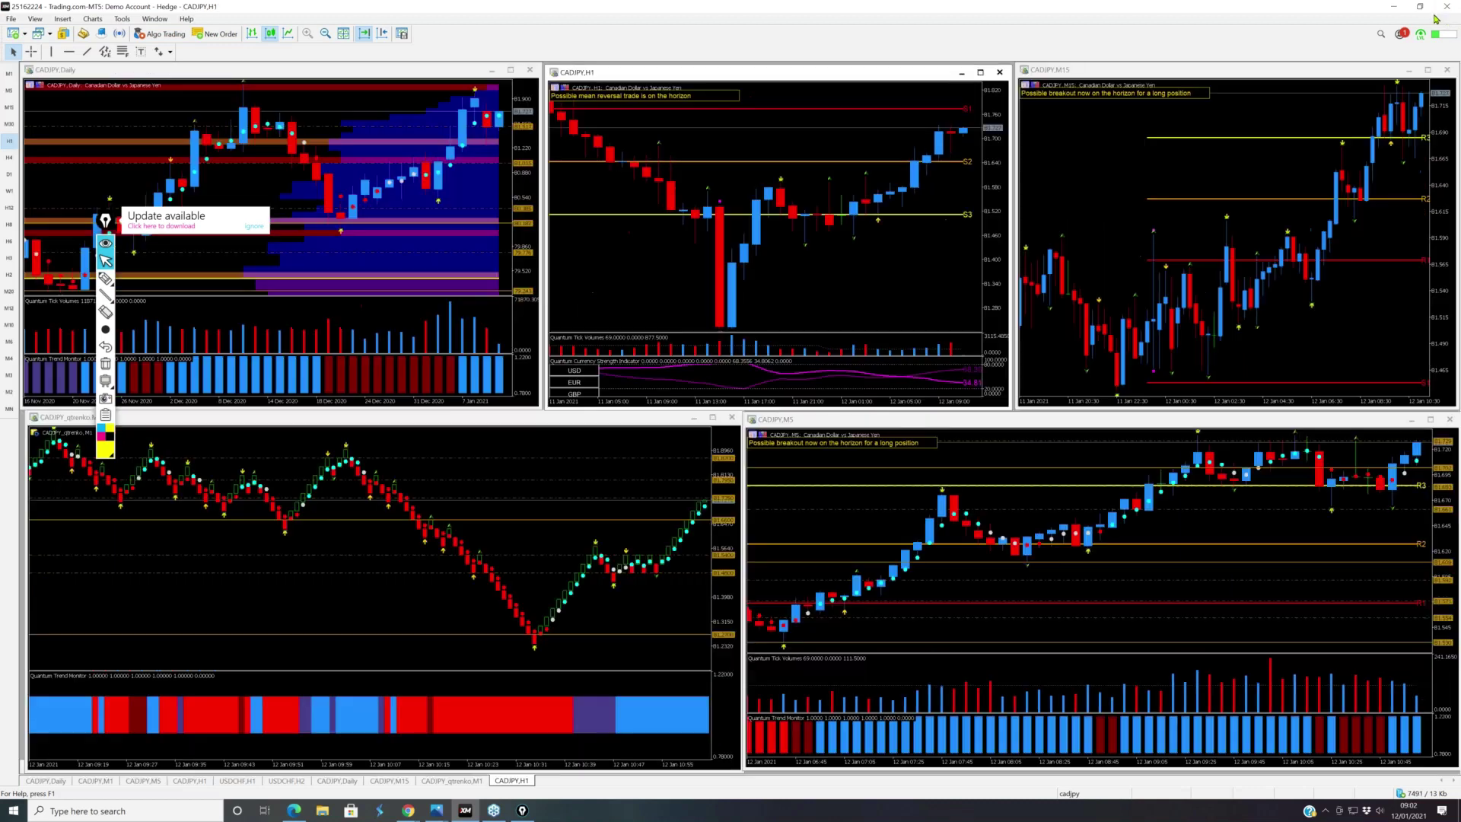
Step: Examine the CADJPY renko chart and the wide red candle on the H1 chart at full size, restoring the tiled layout after each
{"action": "left_click", "coordinate": [715, 418]}
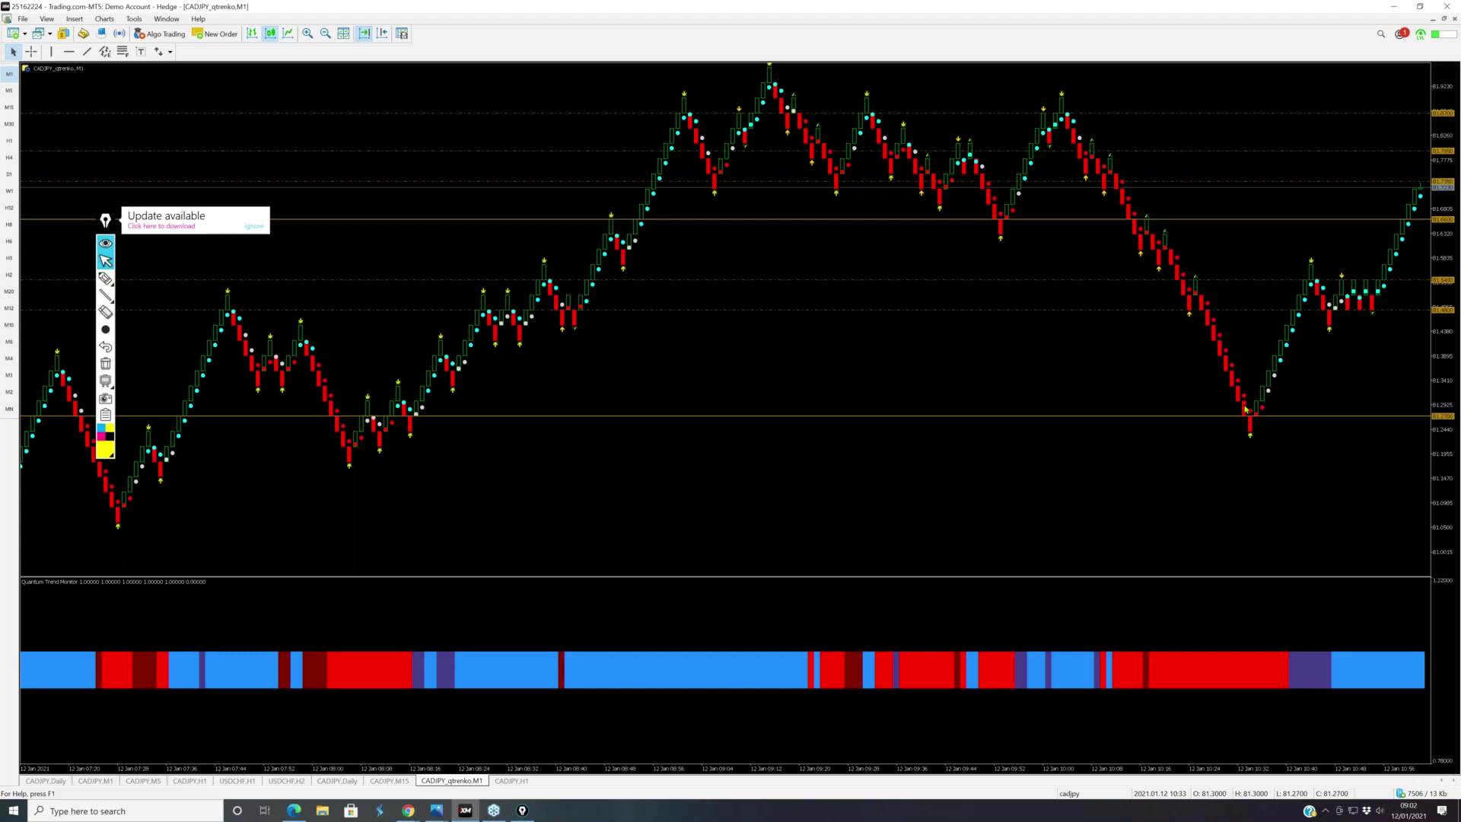
{"action": "left_click", "coordinate": [1443, 22]}
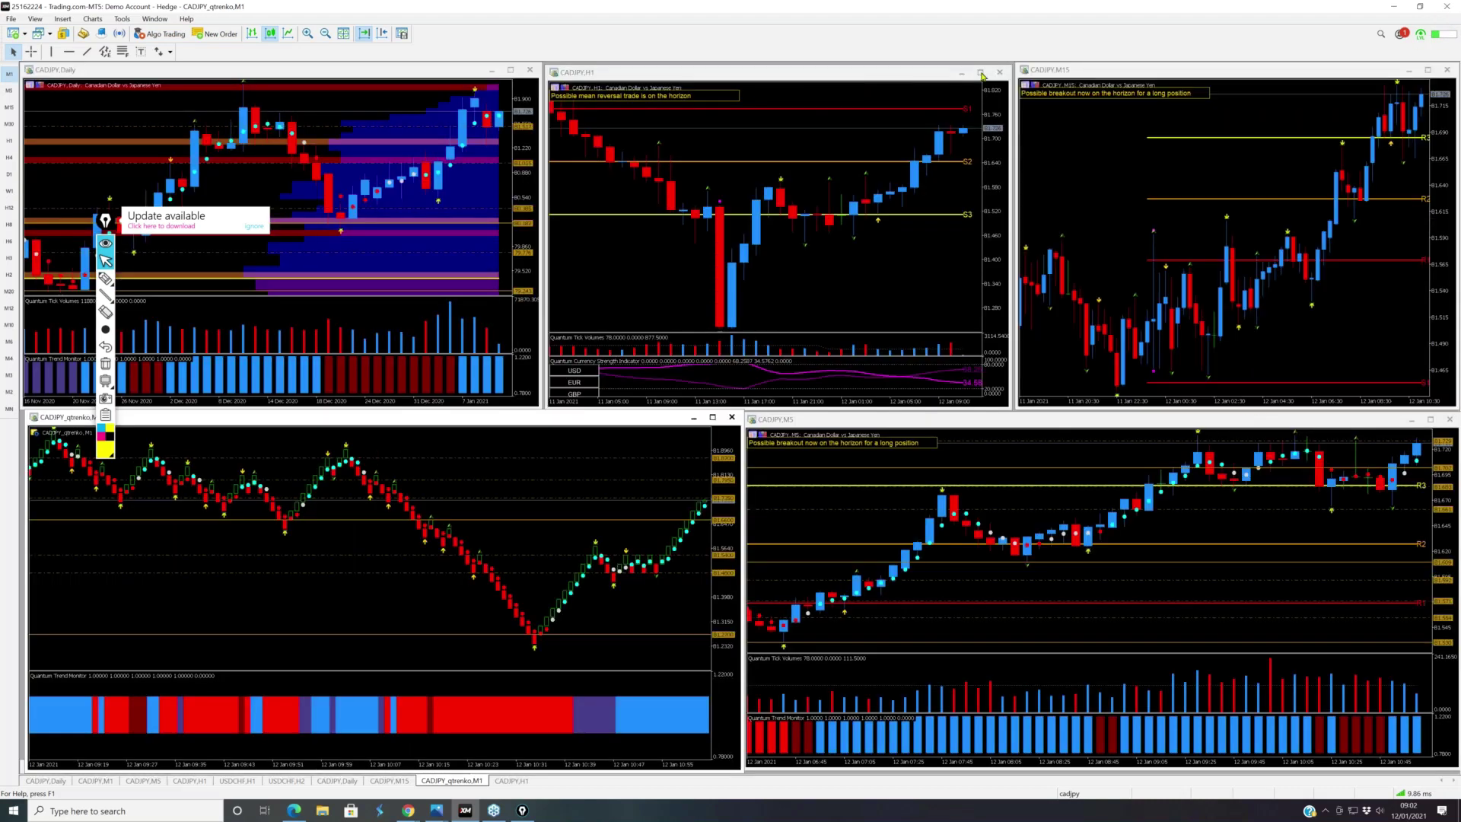
{"action": "left_click", "coordinate": [978, 72]}
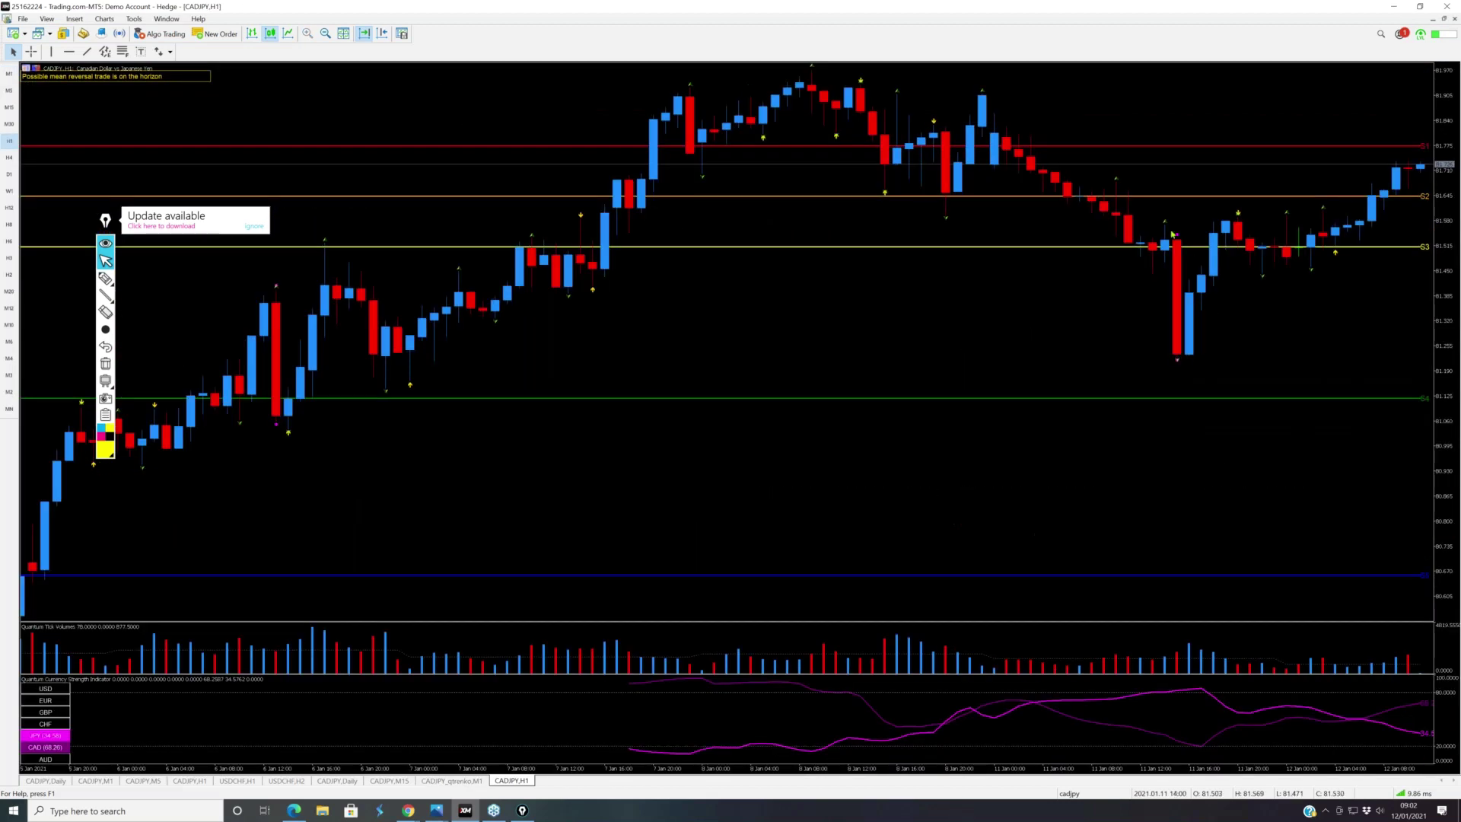
{"action": "mouse_move", "coordinate": [1177, 363]}
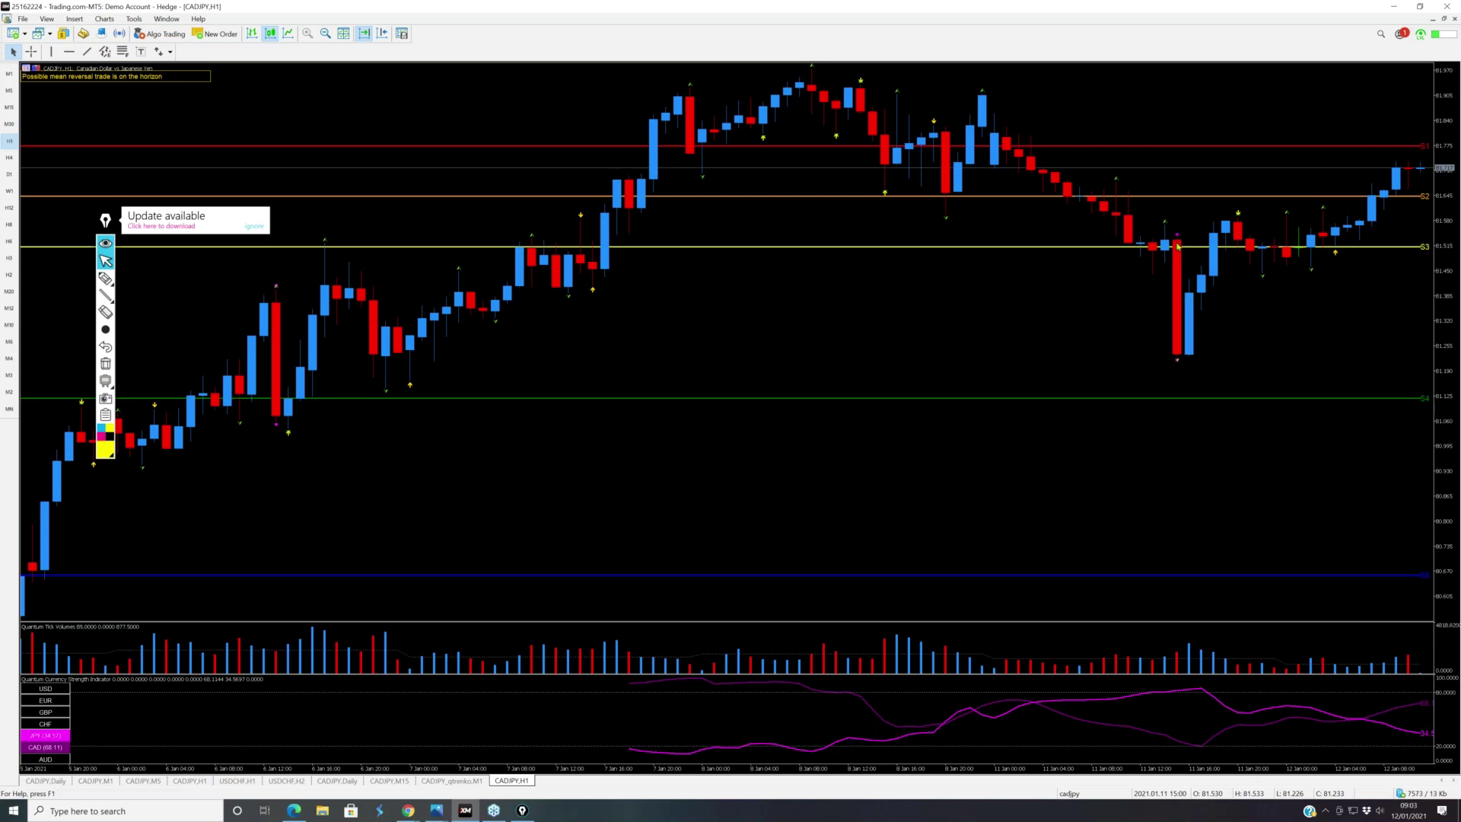
{"action": "mouse_move", "coordinate": [1179, 242]}
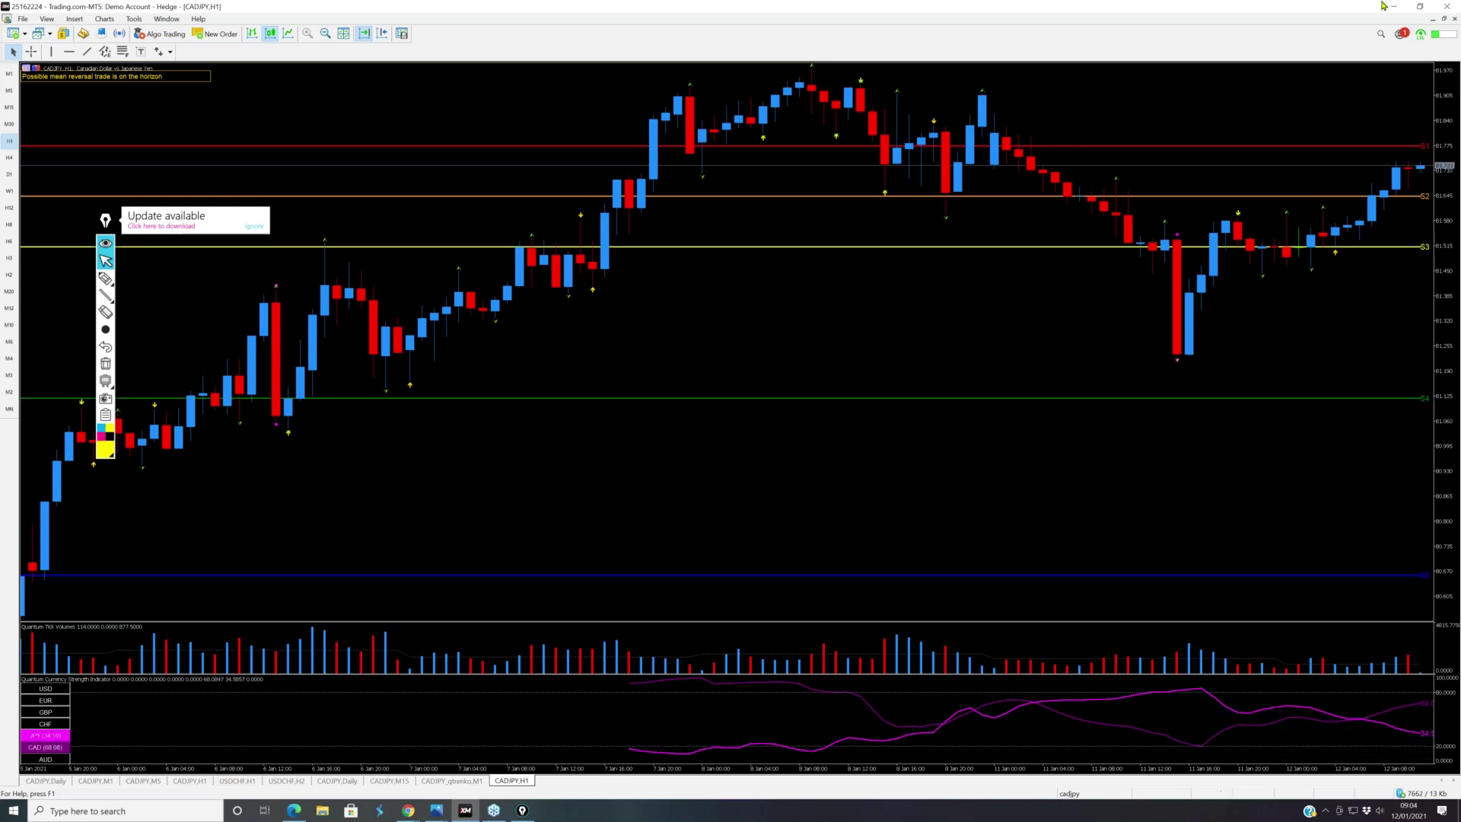
{"action": "left_click", "coordinate": [1444, 19]}
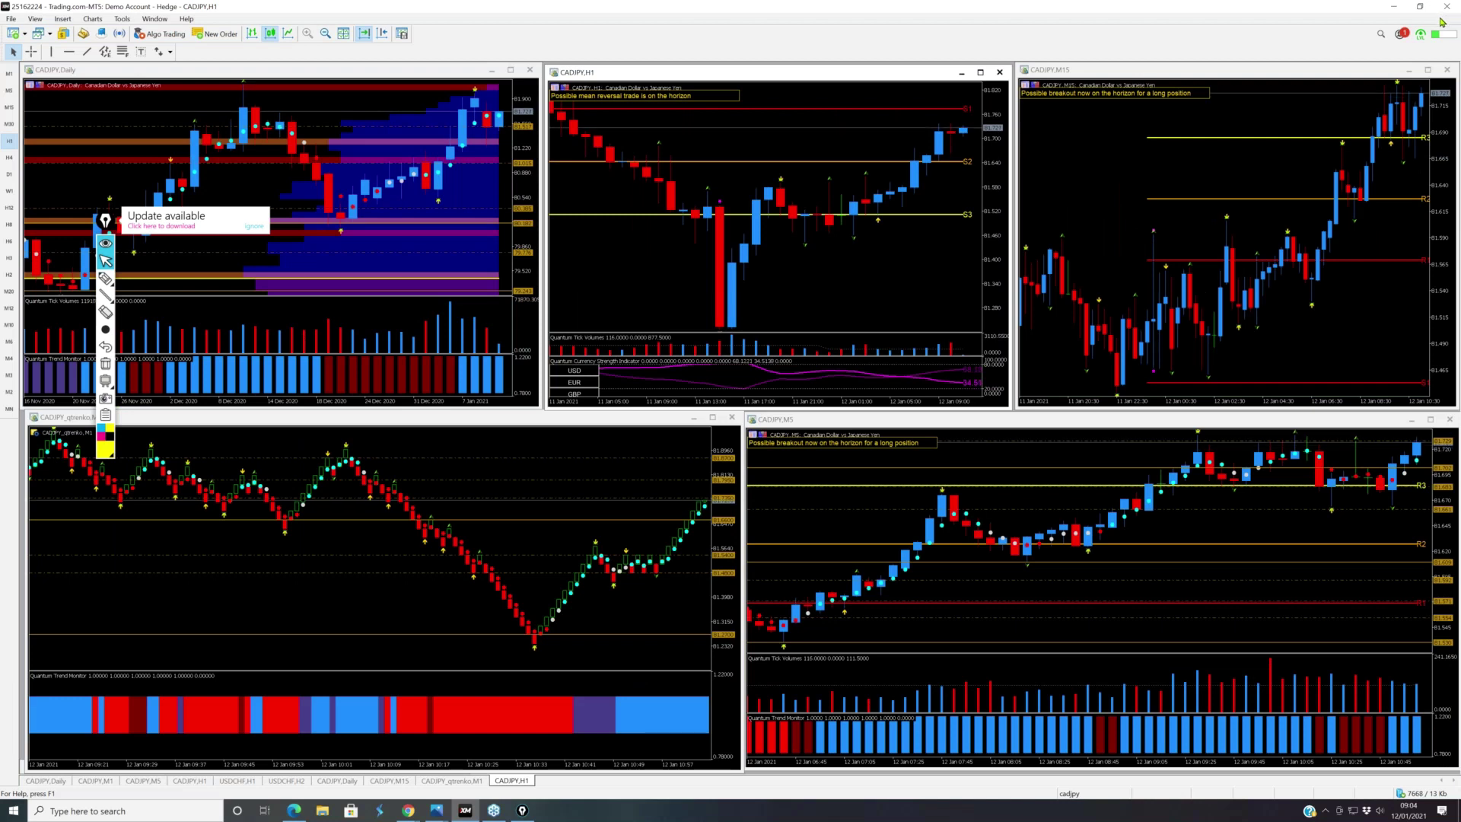
Step: Load the eurnzd chart profile, examine the EURNZD H1 chart at full size, and restore the tiled layout
{"action": "left_click", "coordinate": [1073, 793]}
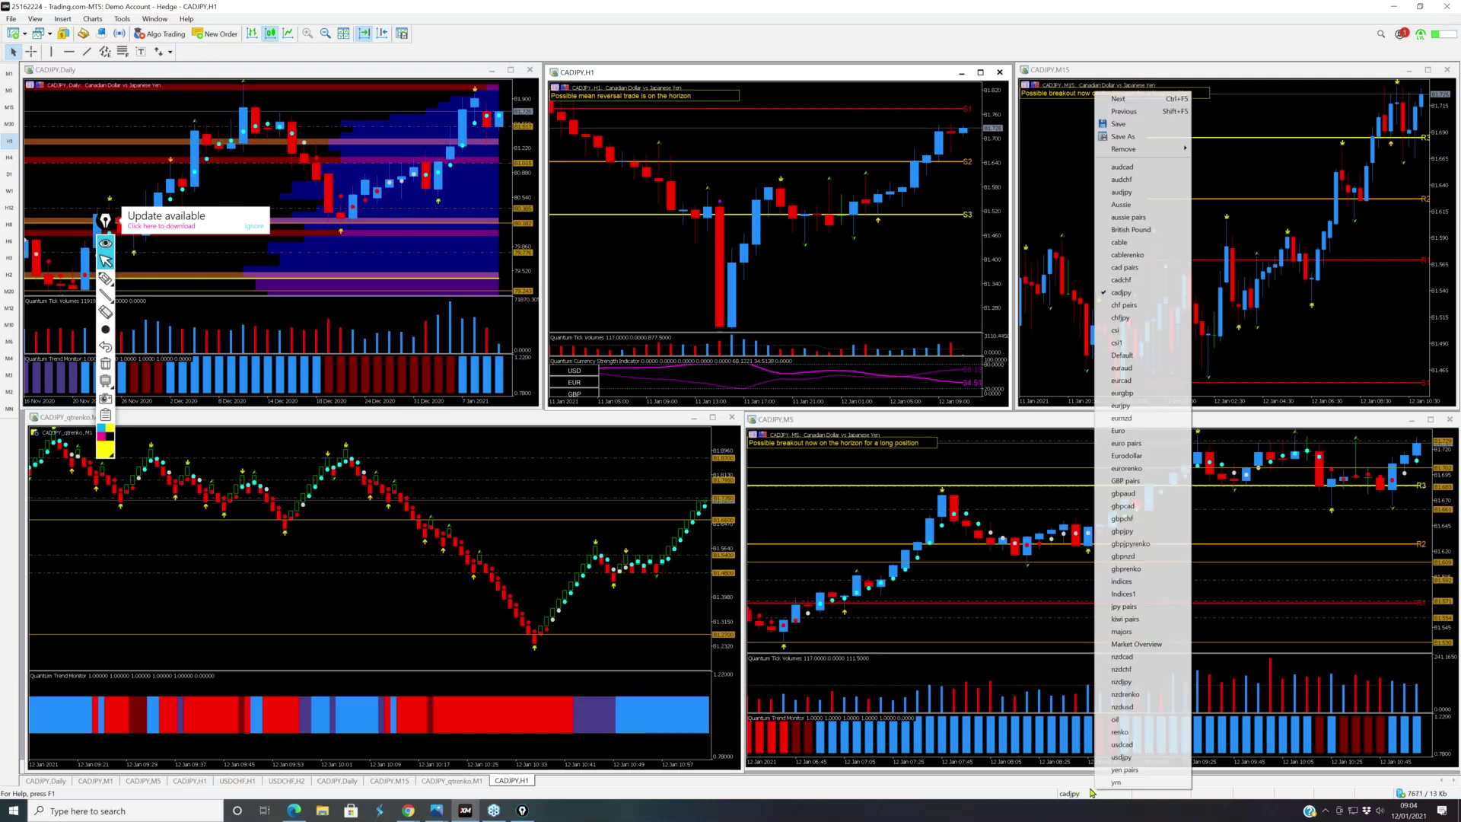
{"action": "left_click", "coordinate": [1121, 418]}
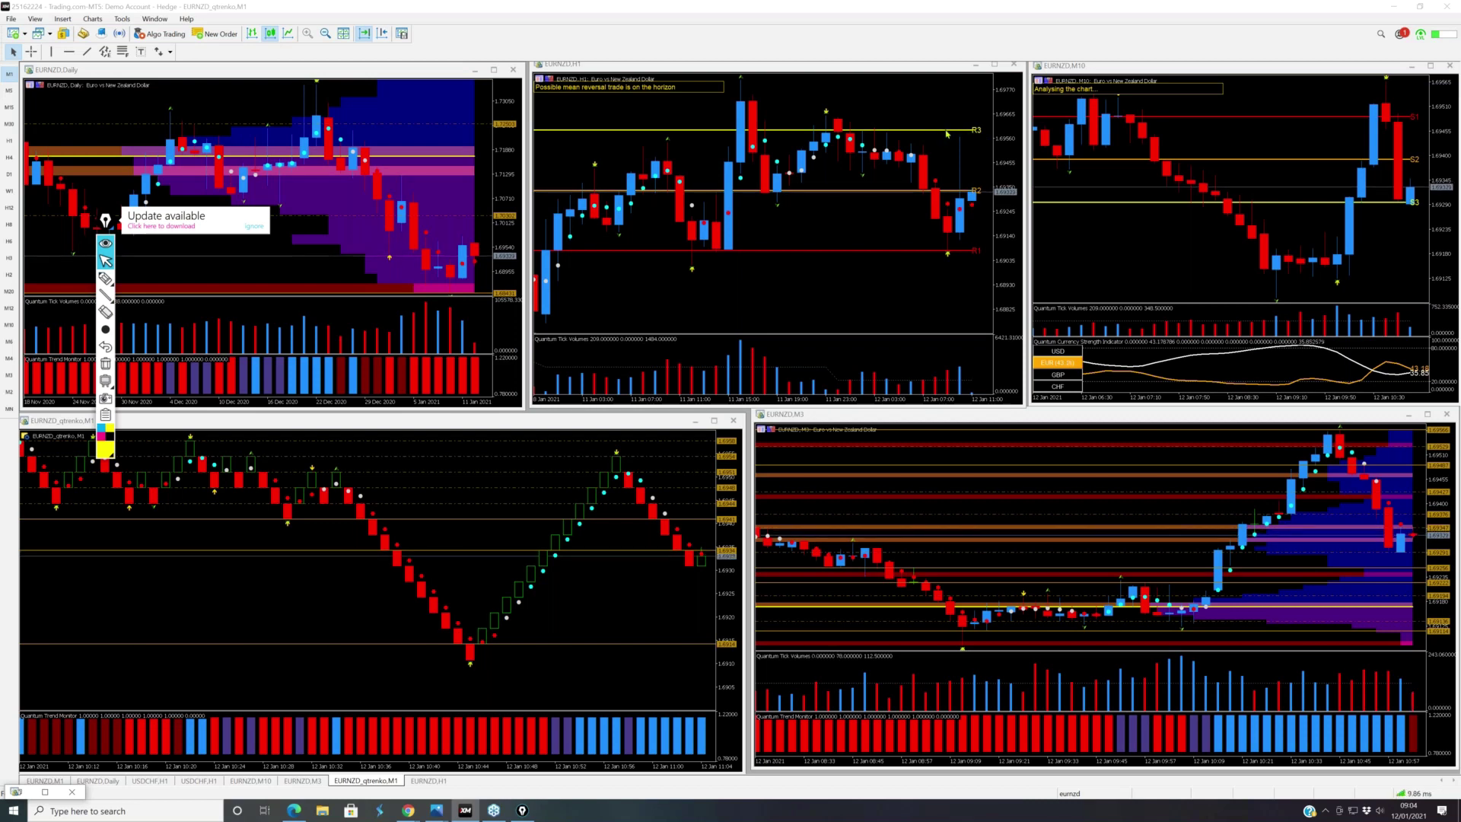
{"action": "left_click", "coordinate": [995, 64]}
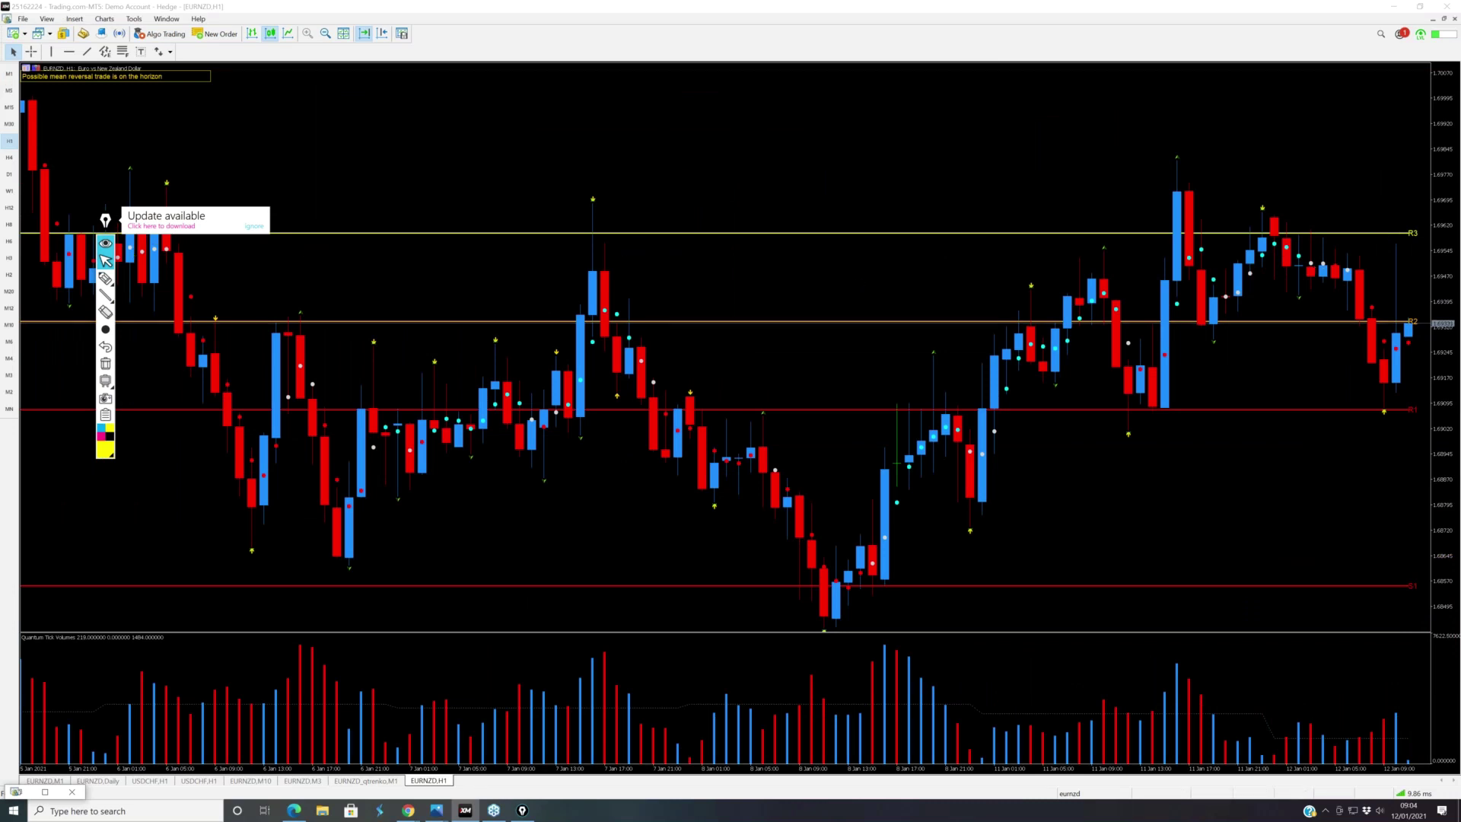
{"action": "left_click", "coordinate": [1445, 20]}
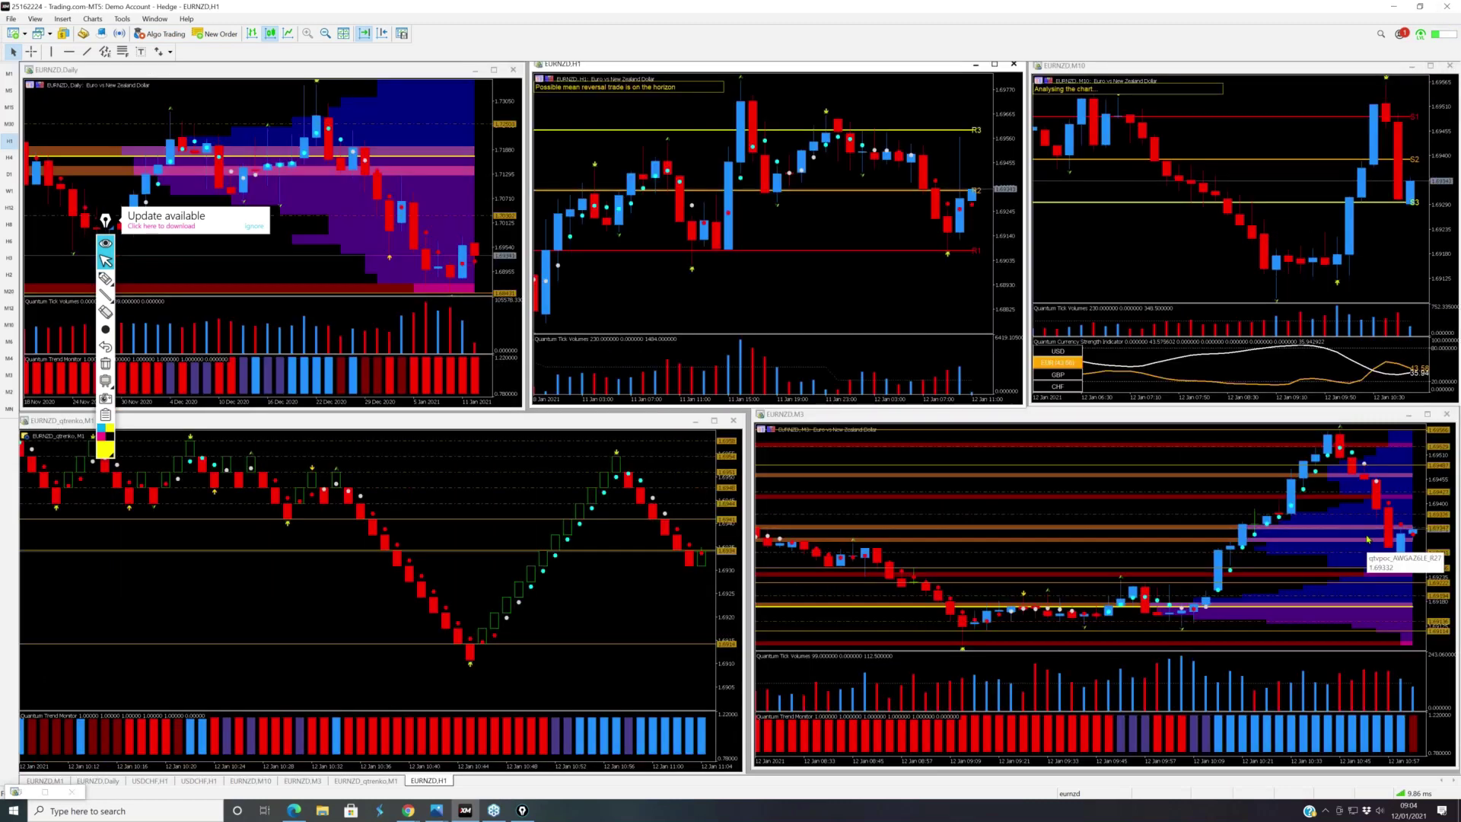
Step: Load the csi chart profile in place of the EURNZD charts
{"action": "left_click", "coordinate": [1101, 798]}
{"action": "left_click", "coordinate": [1127, 336]}
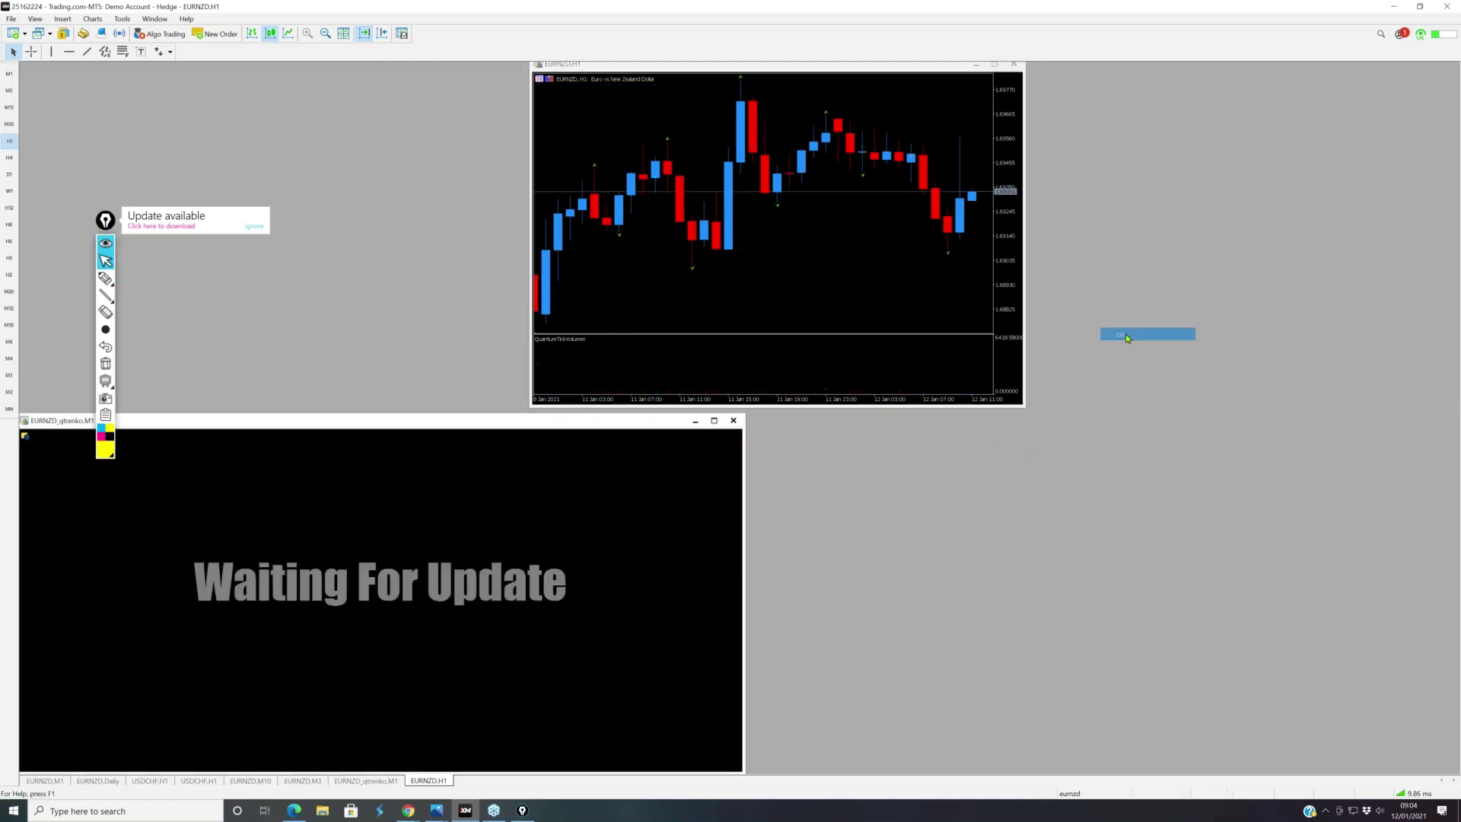
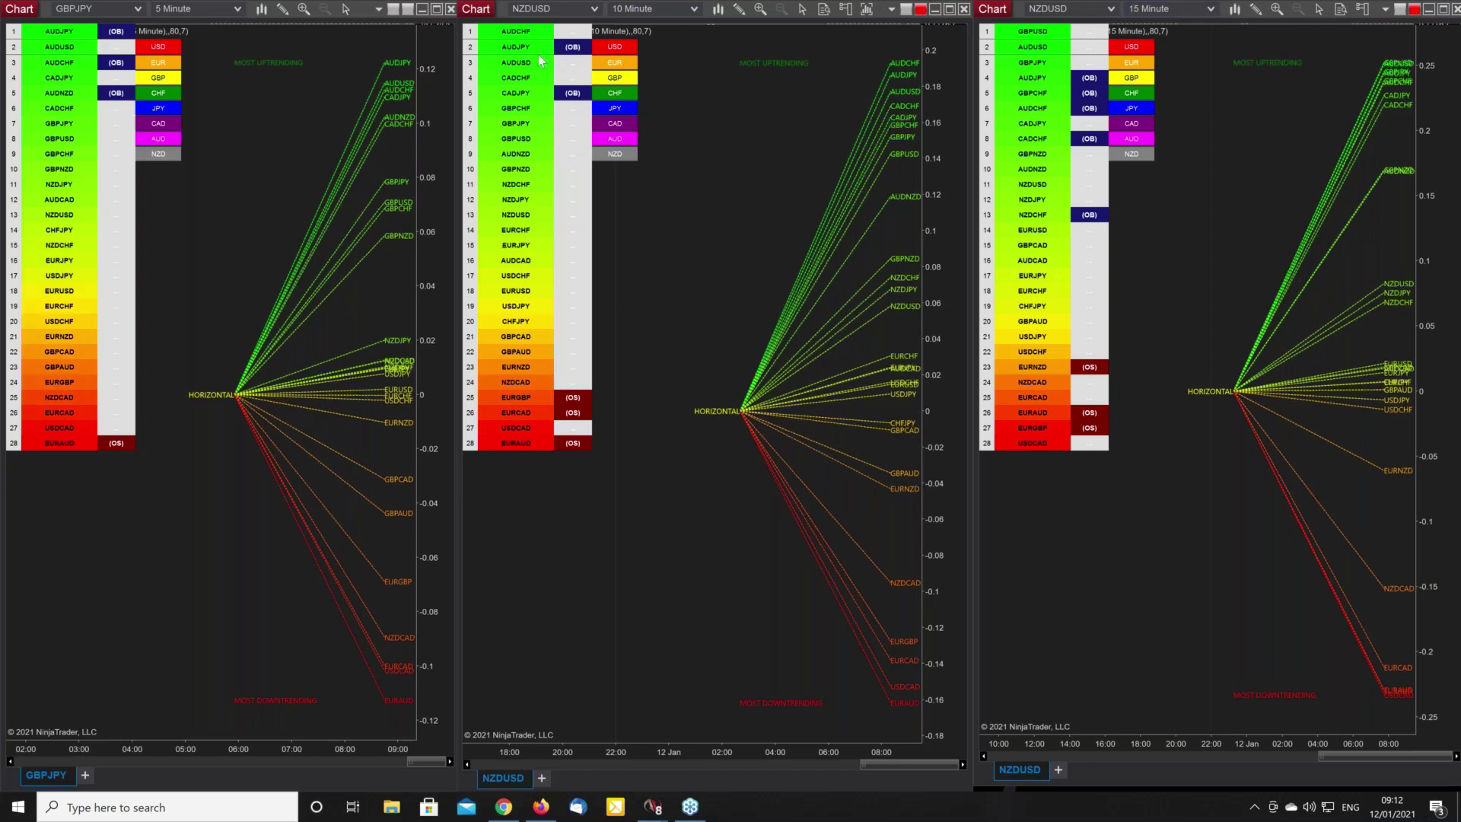
Step: In NinjaTrader, isolate the AUD pairs on the 10-minute and 5-minute trend charts, and show all pairs again on both
{"action": "left_click", "coordinate": [630, 141]}
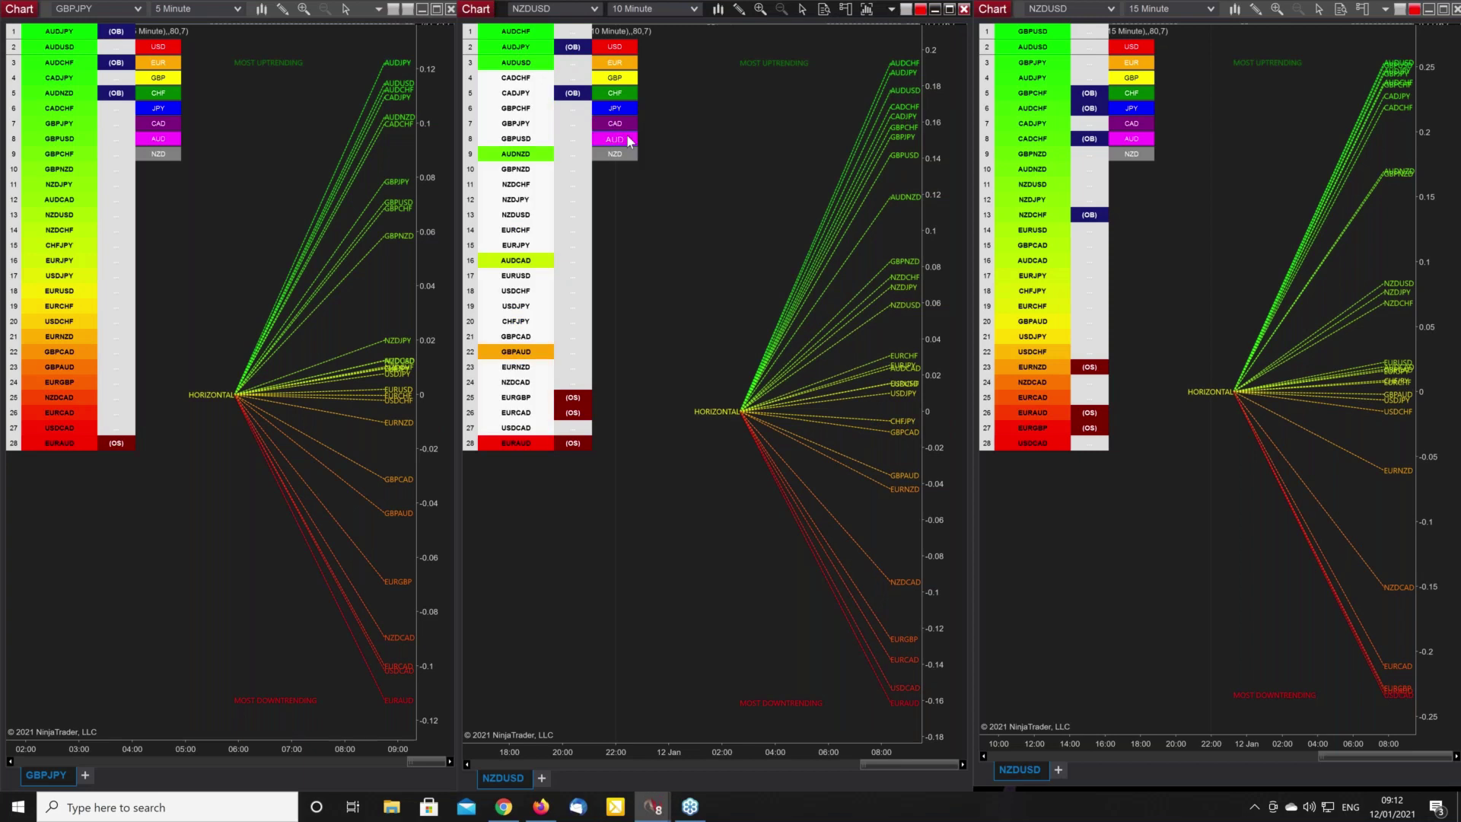
{"action": "left_click", "coordinate": [156, 140]}
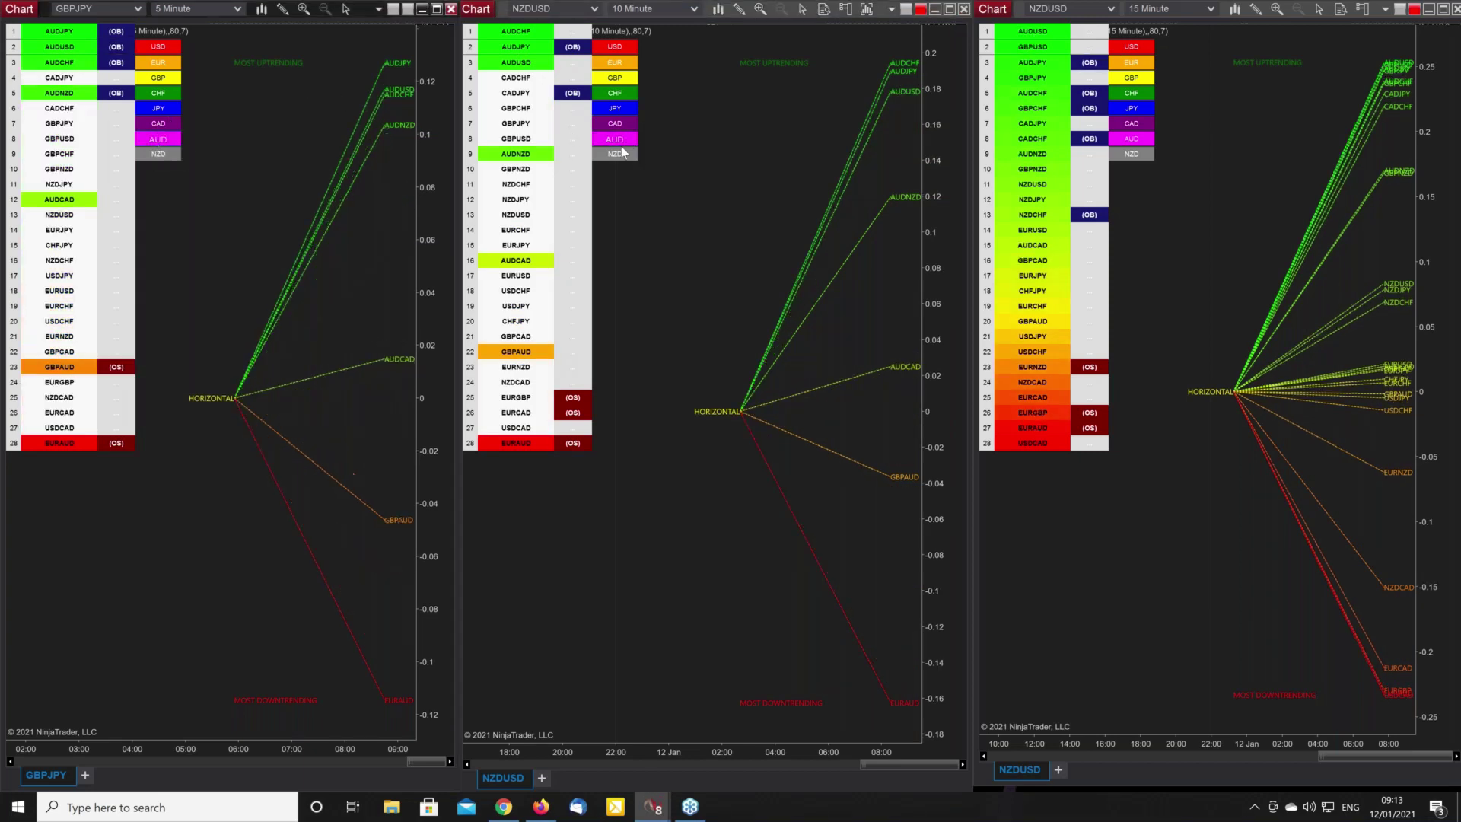
{"action": "left_click", "coordinate": [619, 139]}
{"action": "left_click", "coordinate": [173, 140]}
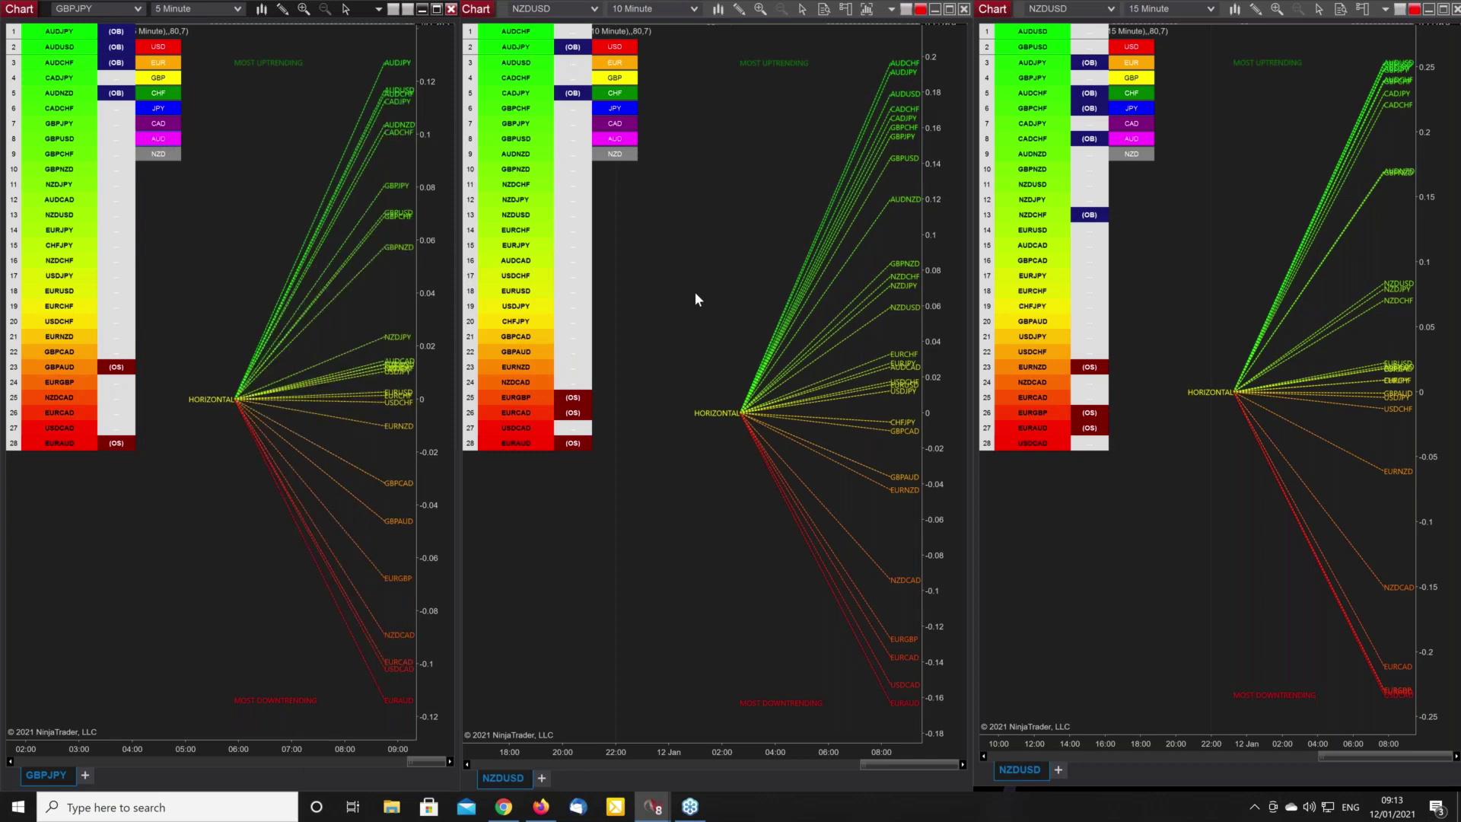
Step: Bring the NinjaTrader Control Center to the front over the trend charts
{"action": "mouse_move", "coordinate": [652, 805]}
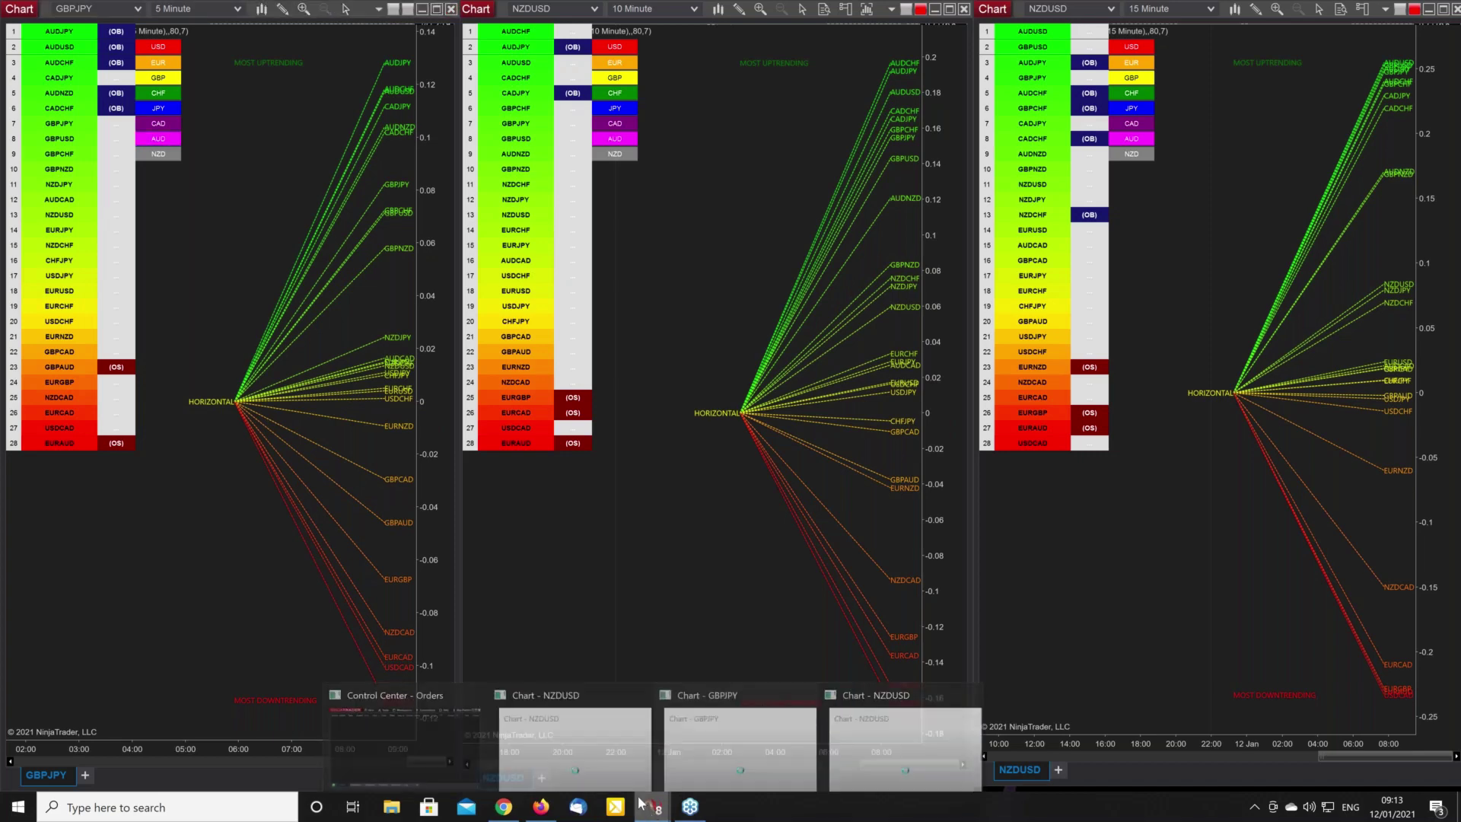
{"action": "left_click", "coordinate": [372, 760]}
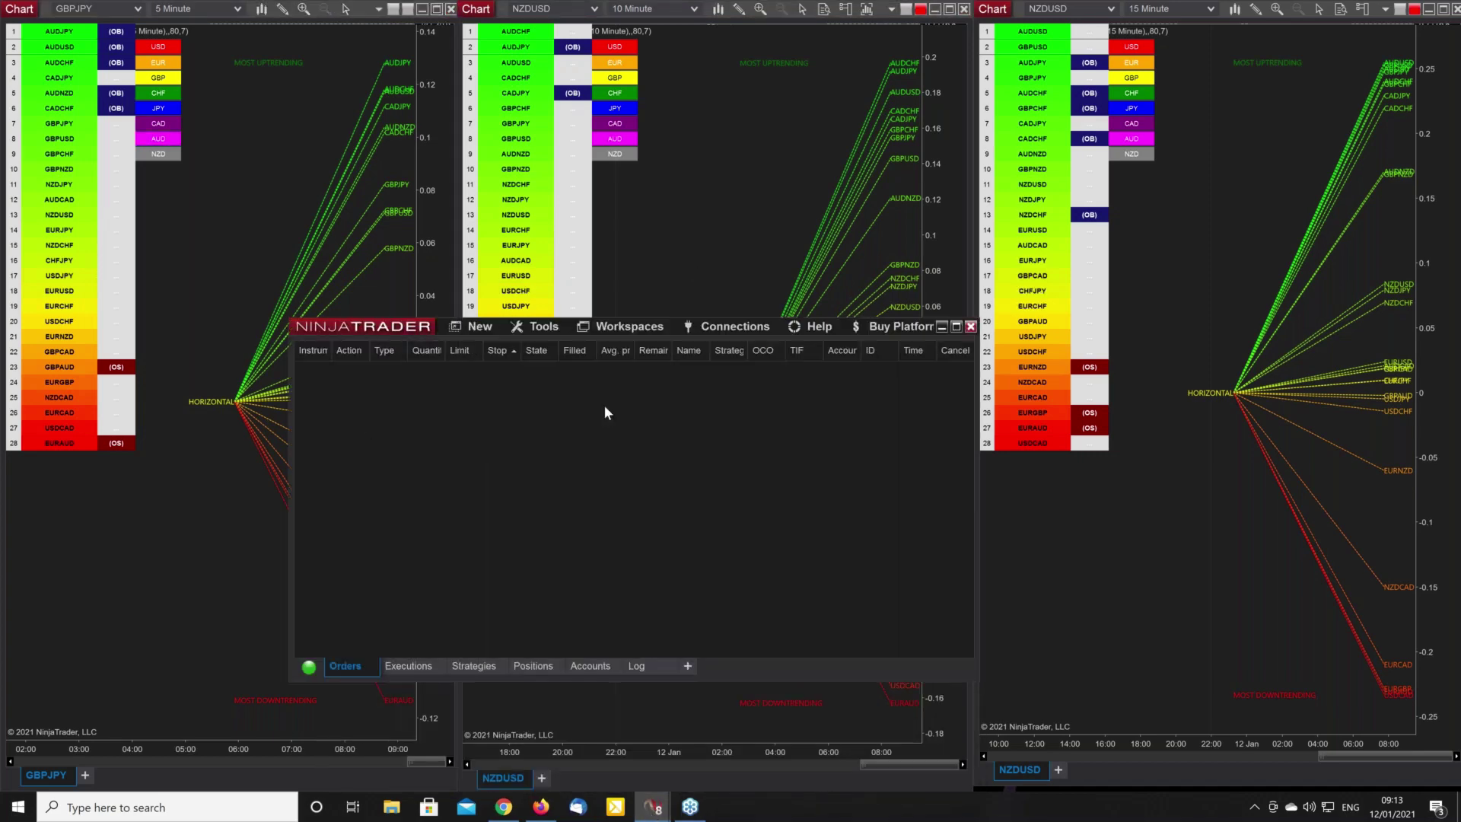
Step: Open the Currency Heatmap workspace, isolate the AUD pairs on the heatmap, and show all pairs again
{"action": "left_click", "coordinate": [941, 327]}
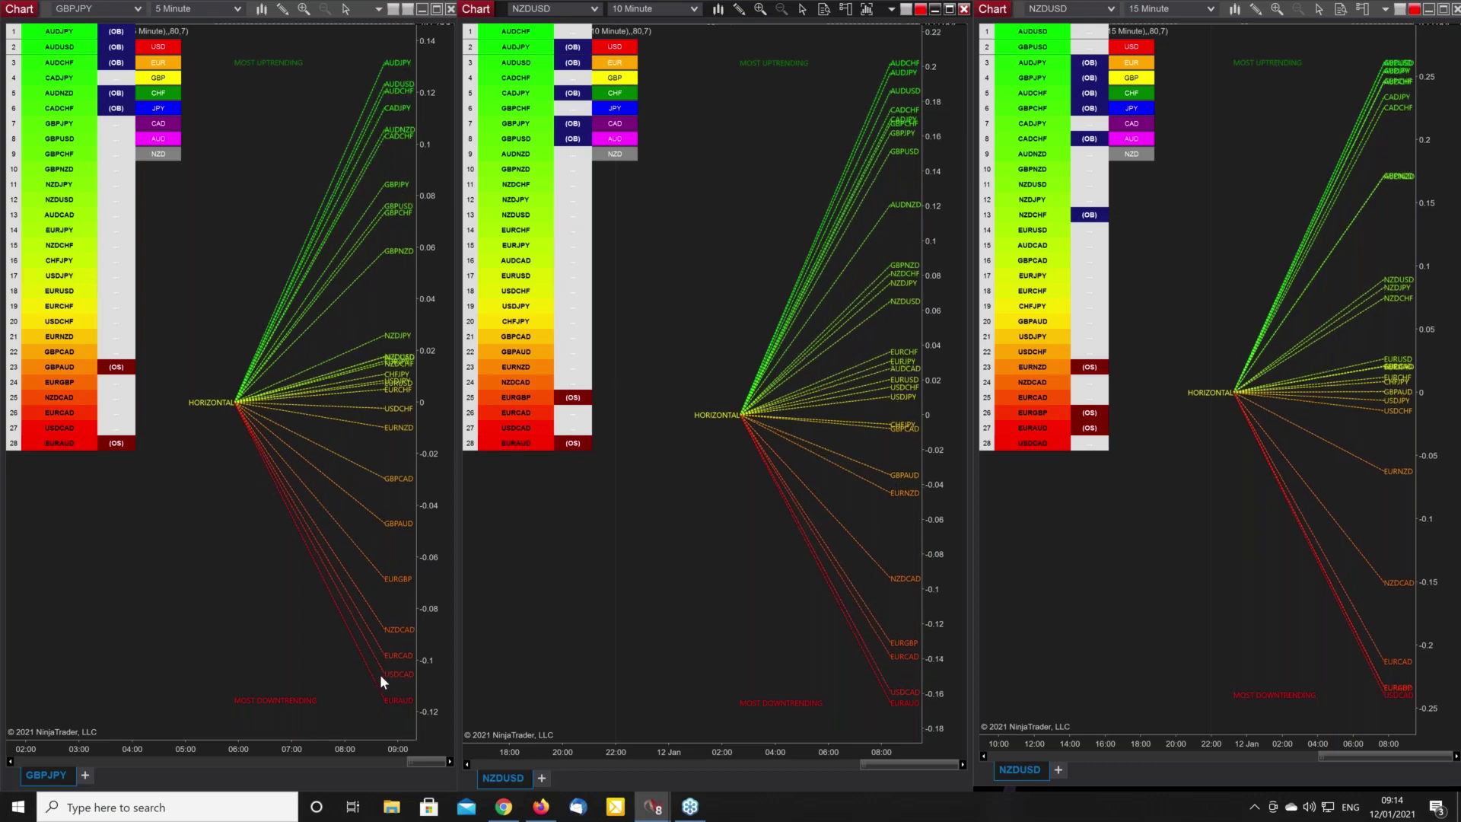
{"action": "mouse_move", "coordinate": [653, 807]}
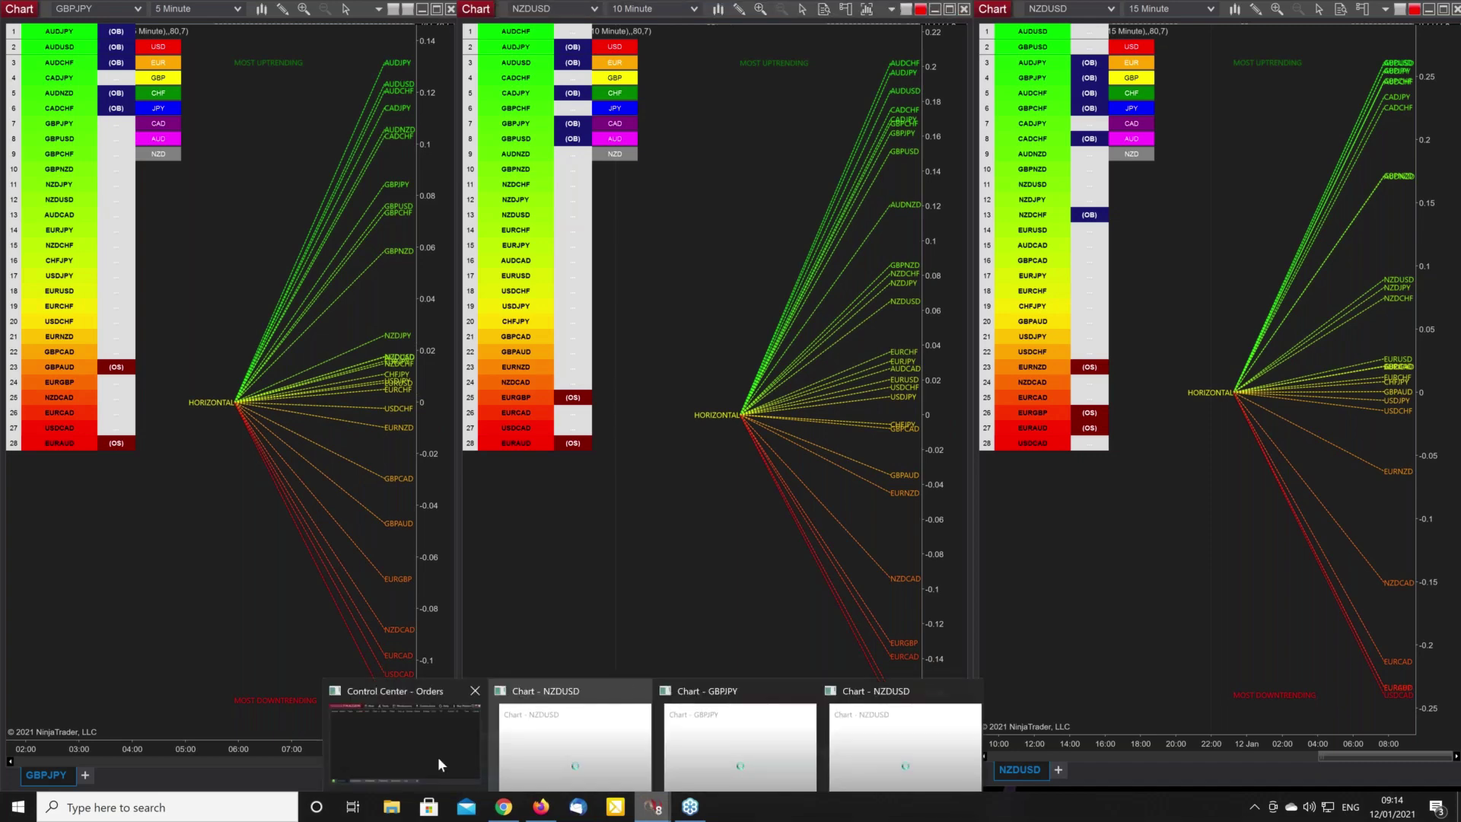
{"action": "left_click", "coordinate": [438, 763]}
{"action": "left_click", "coordinate": [624, 326]}
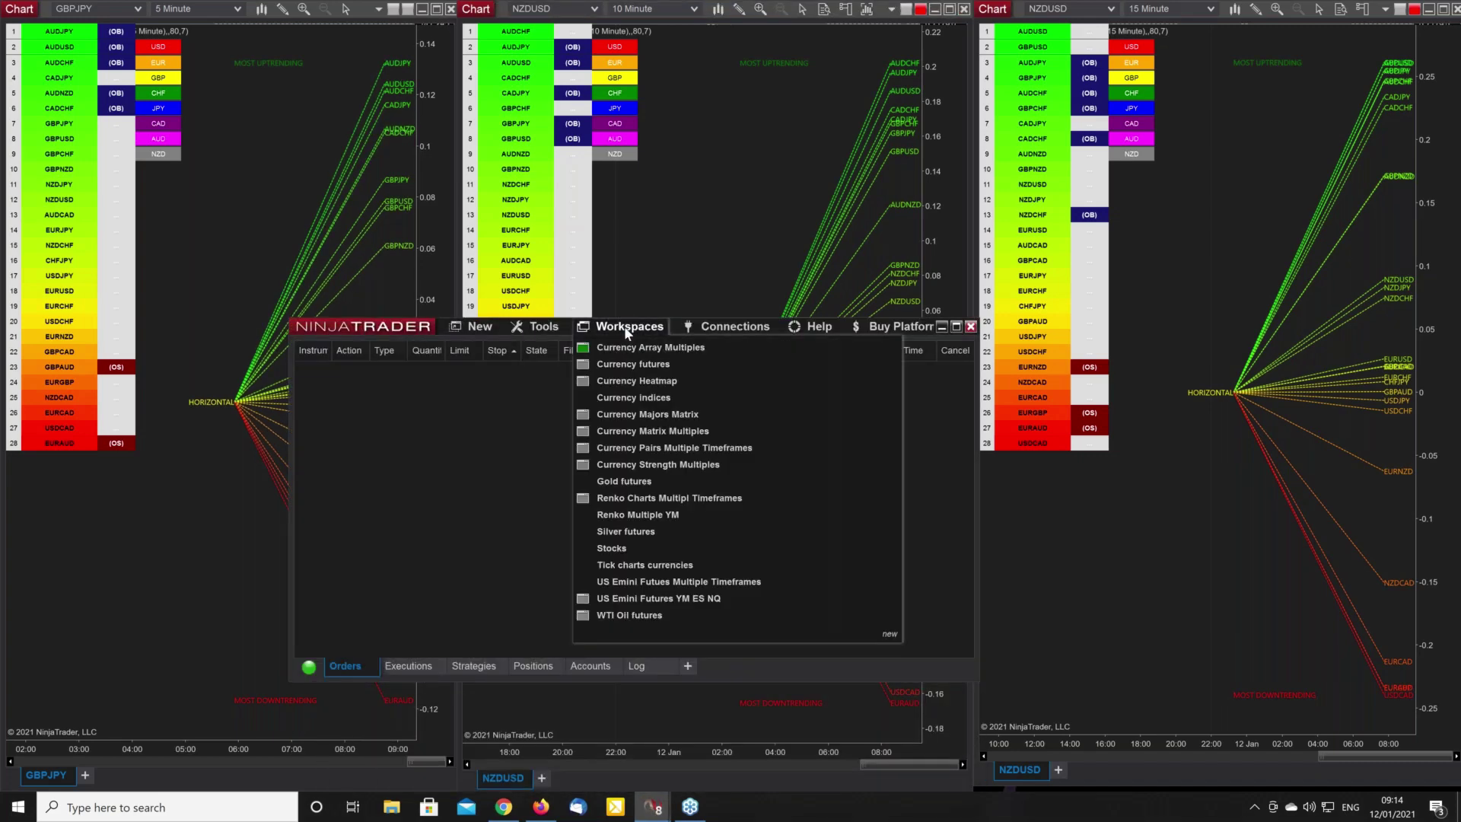
{"action": "left_click", "coordinate": [625, 382]}
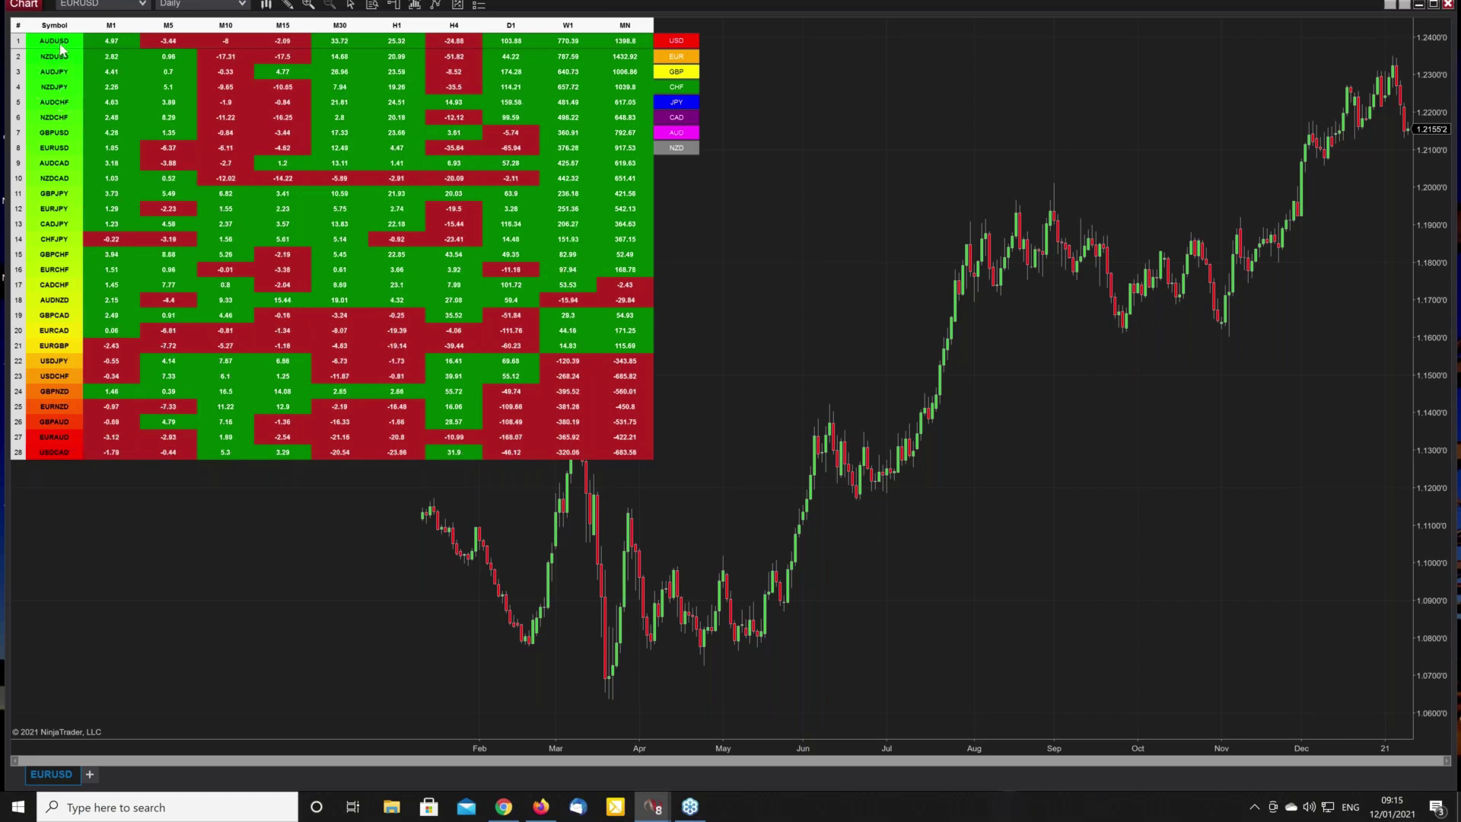
{"action": "left_click", "coordinate": [677, 134]}
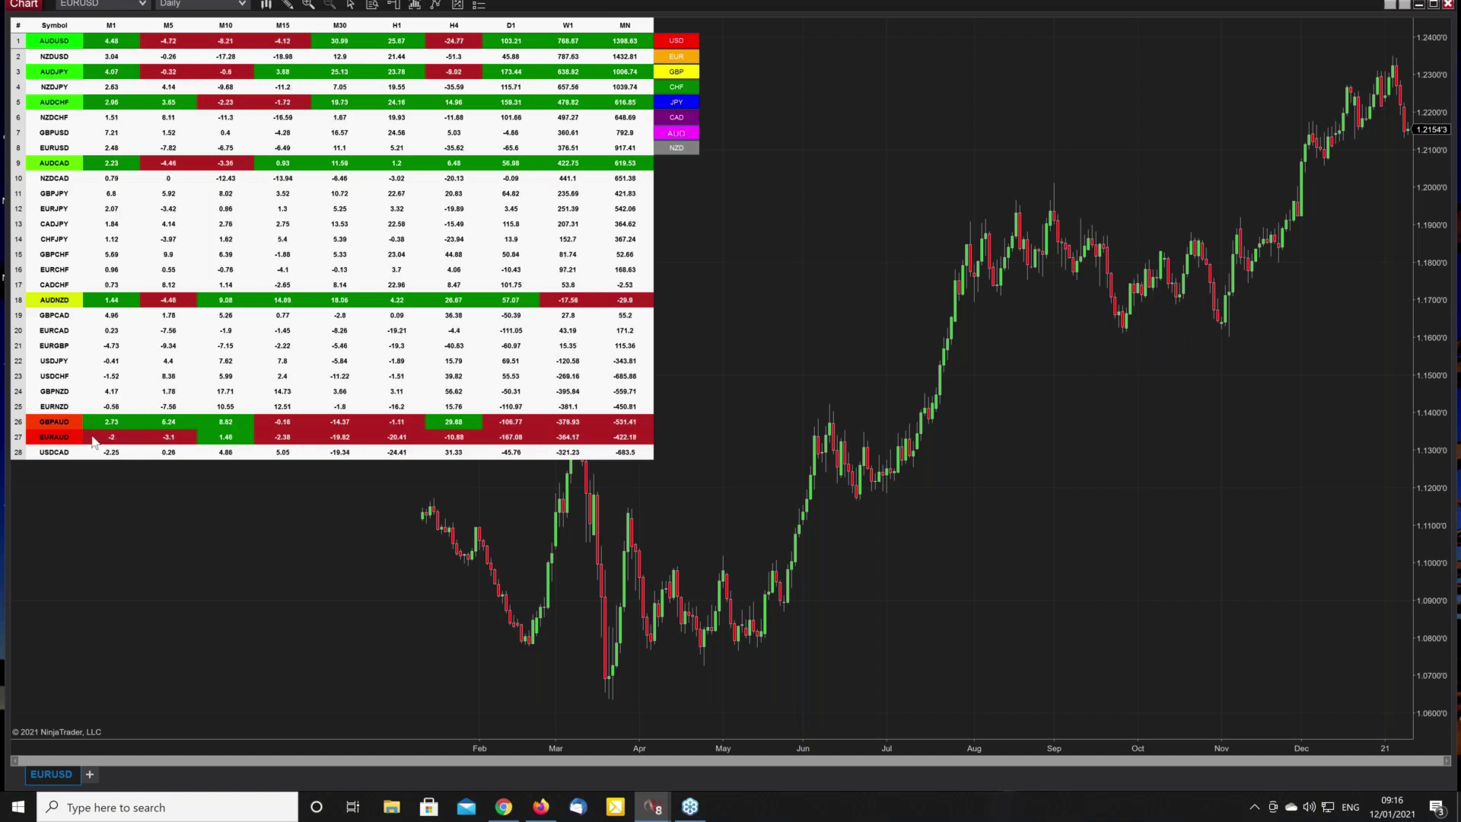
{"action": "left_click", "coordinate": [688, 134]}
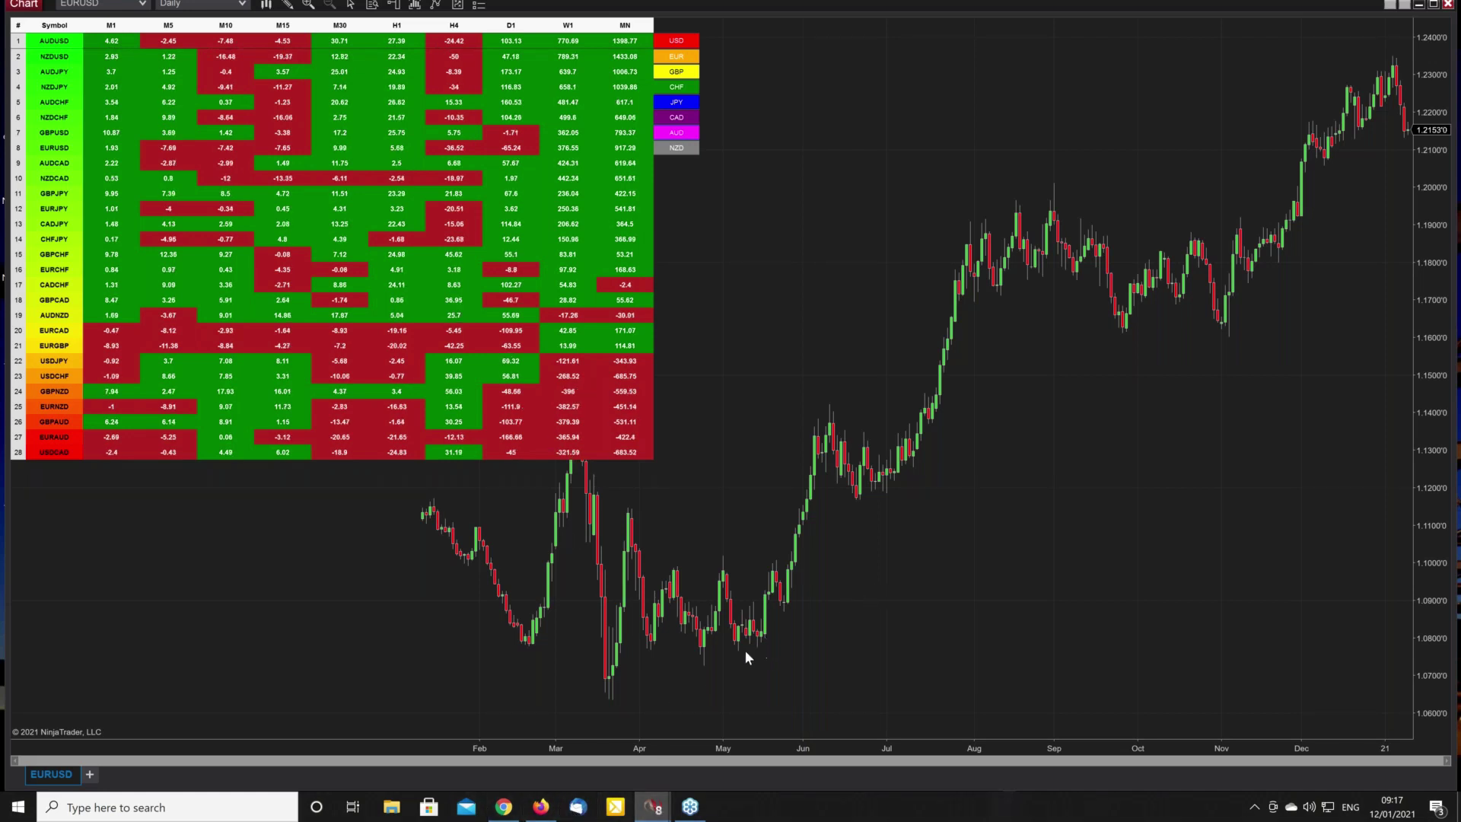
Step: Load the Currency Pairs Multiple Timeframes workspace and clear the Control Center away from its NZDUSD charts
{"action": "mouse_move", "coordinate": [656, 807]}
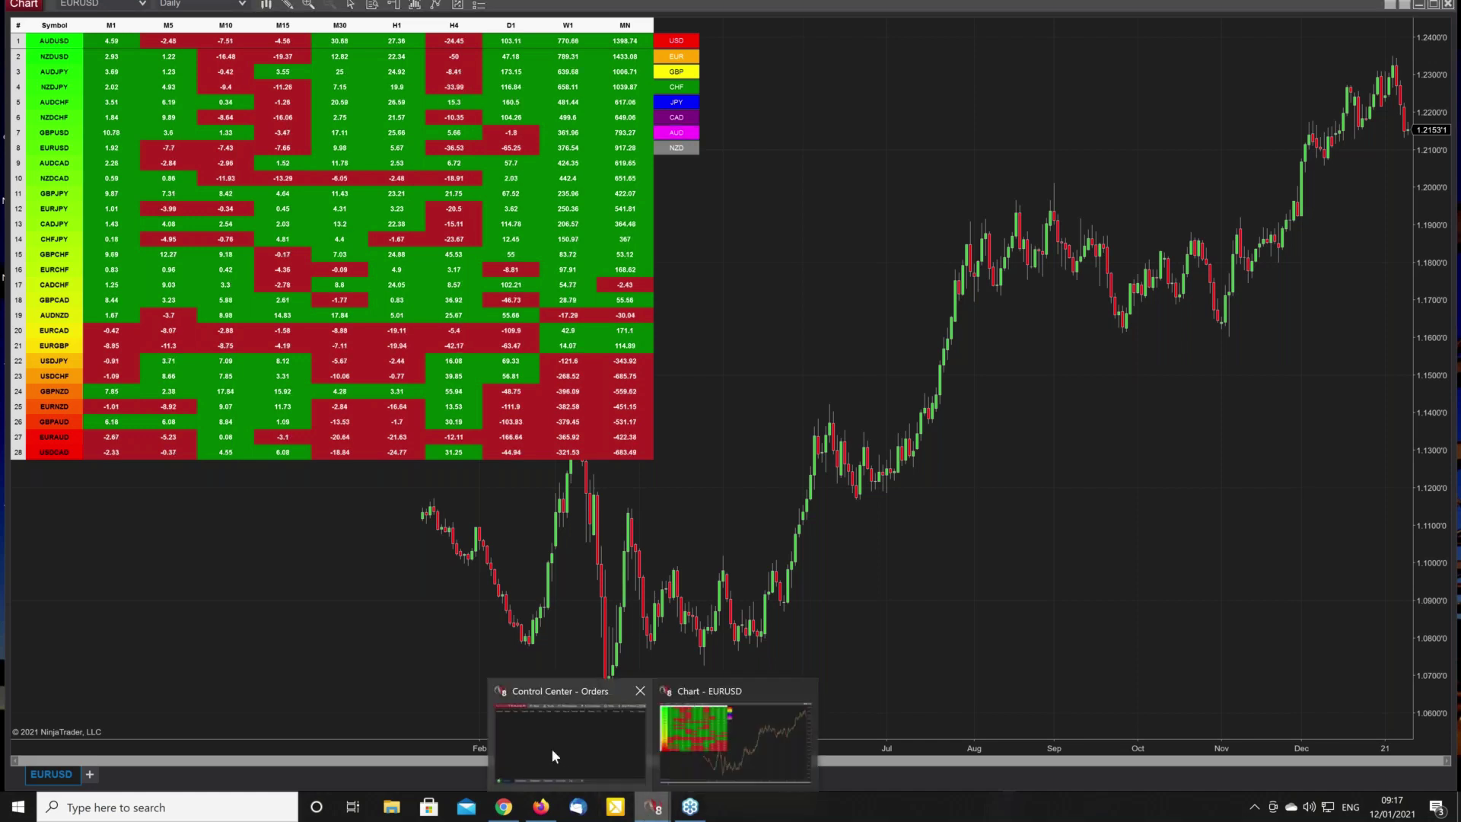
{"action": "left_click", "coordinate": [551, 747]}
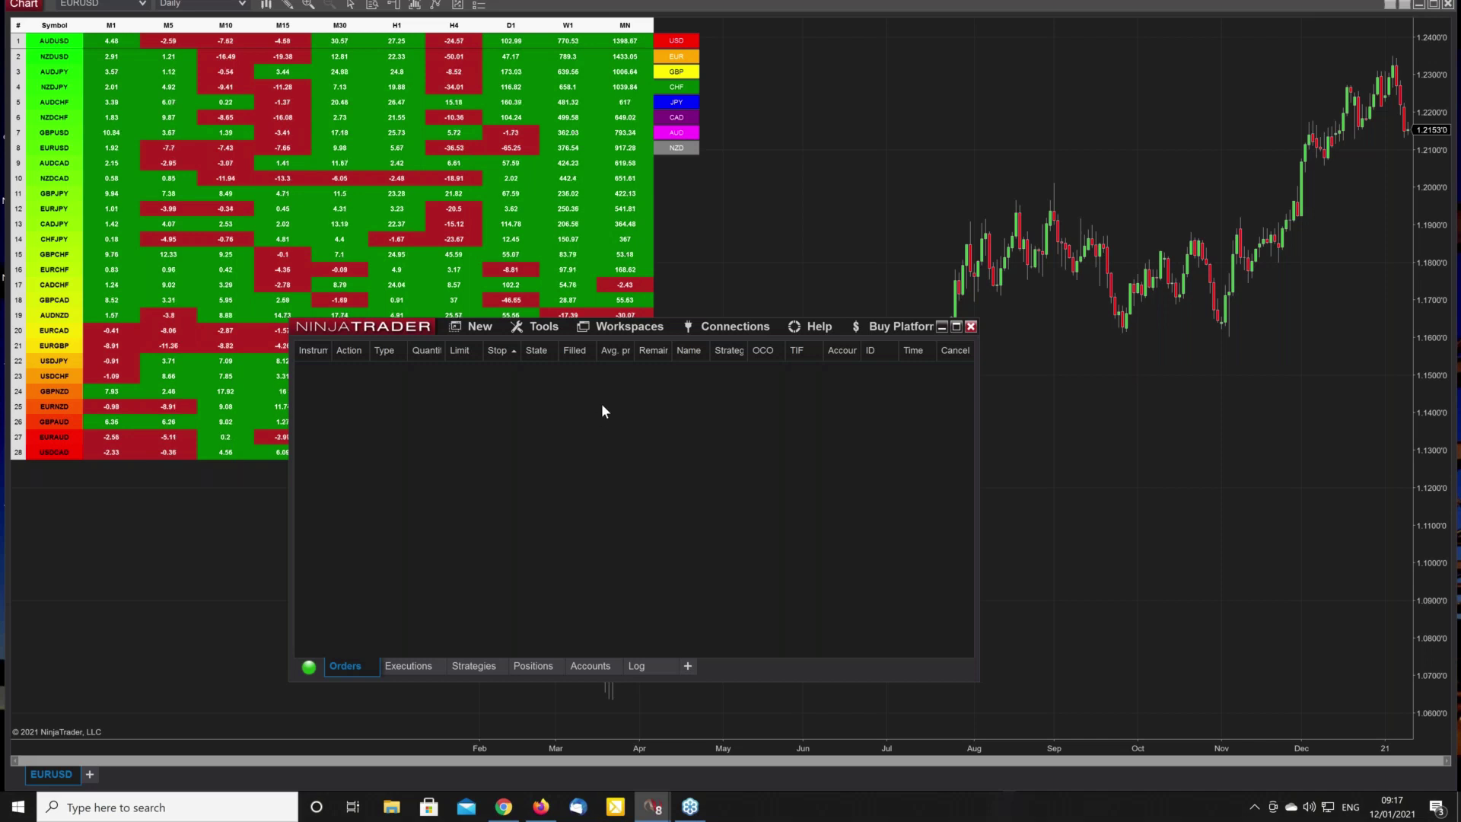
{"action": "left_click", "coordinate": [618, 326]}
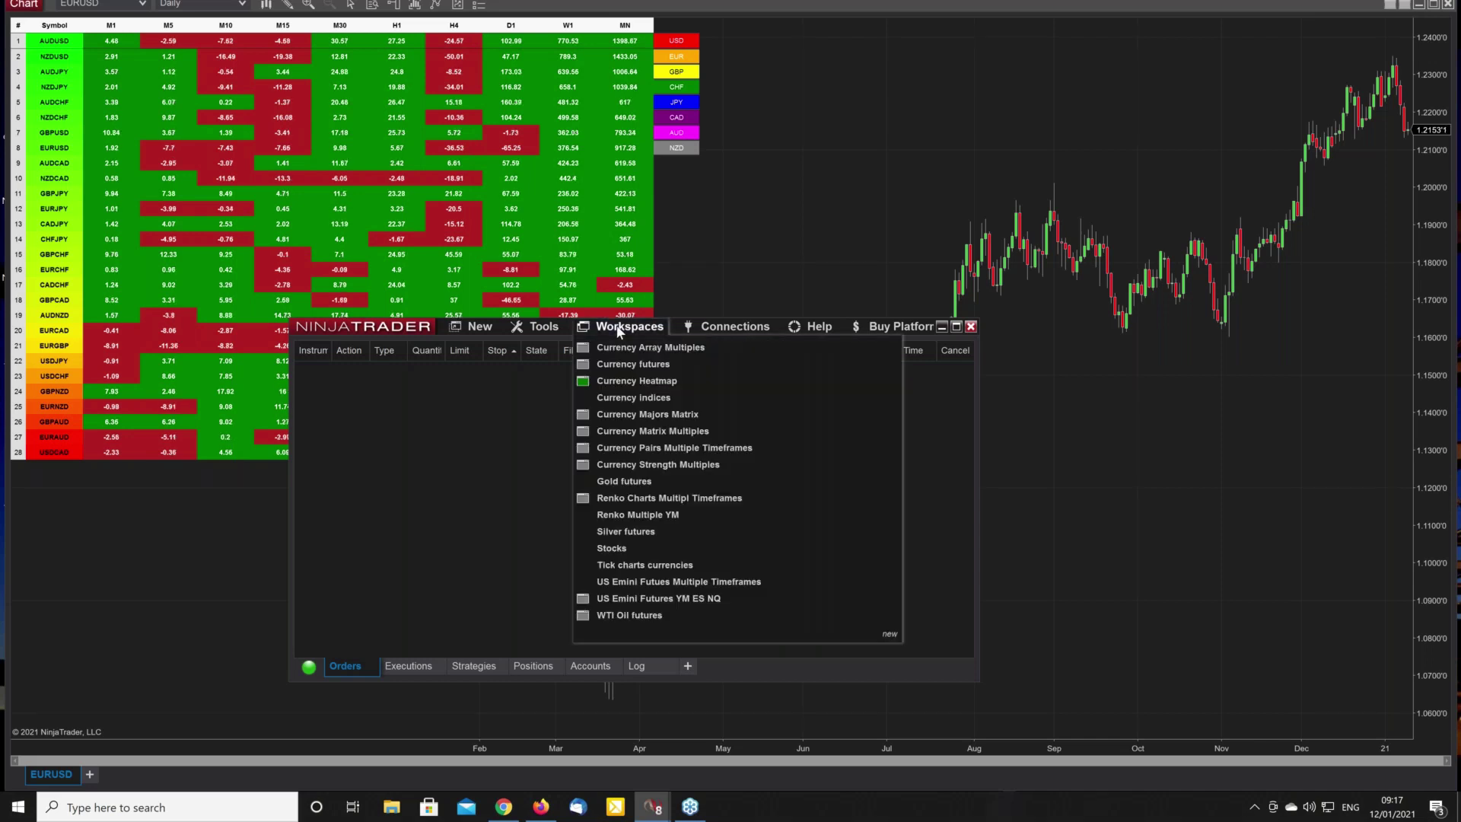
{"action": "left_click", "coordinate": [617, 449]}
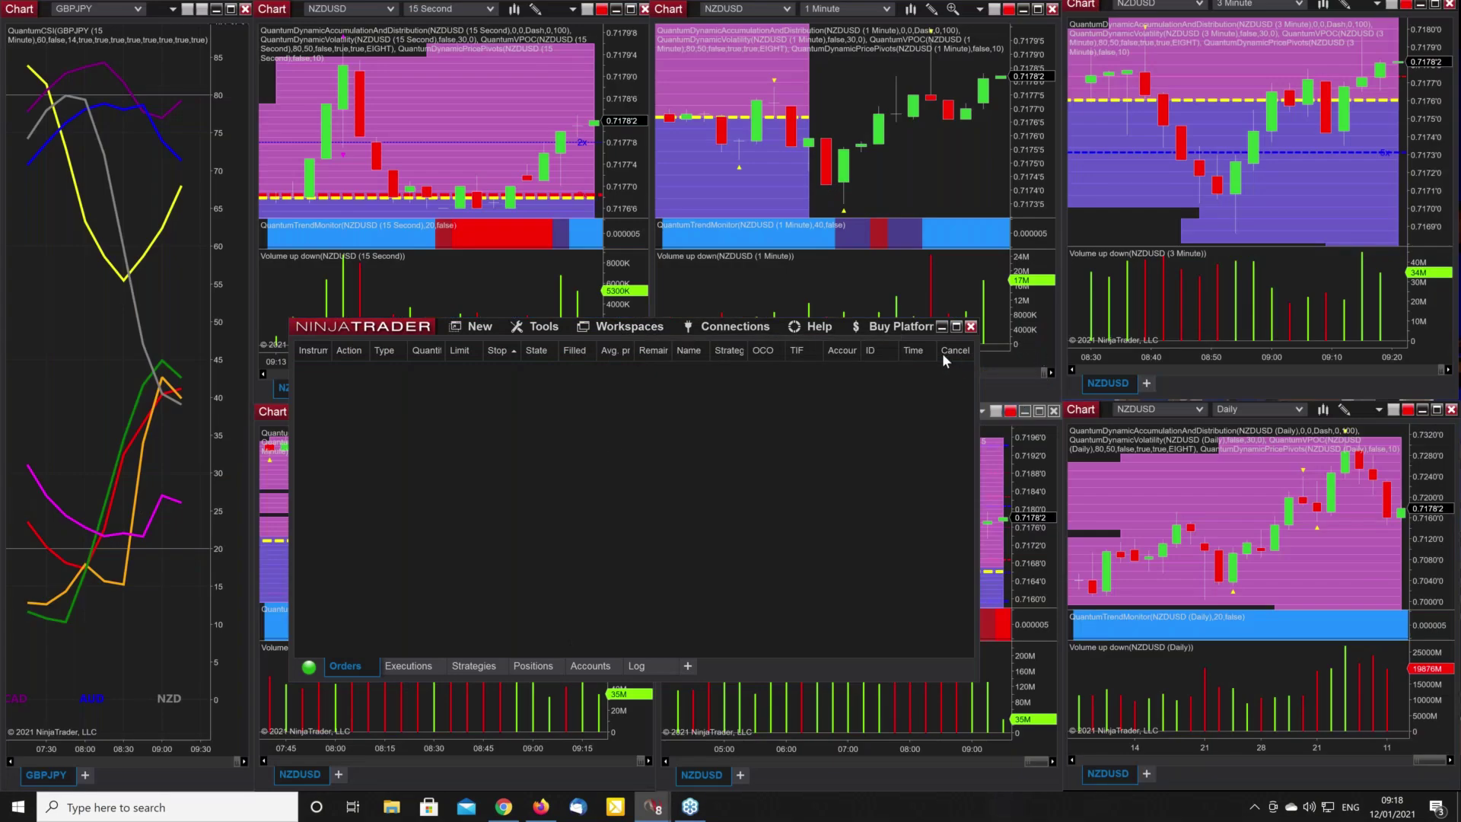
{"action": "left_click", "coordinate": [940, 326]}
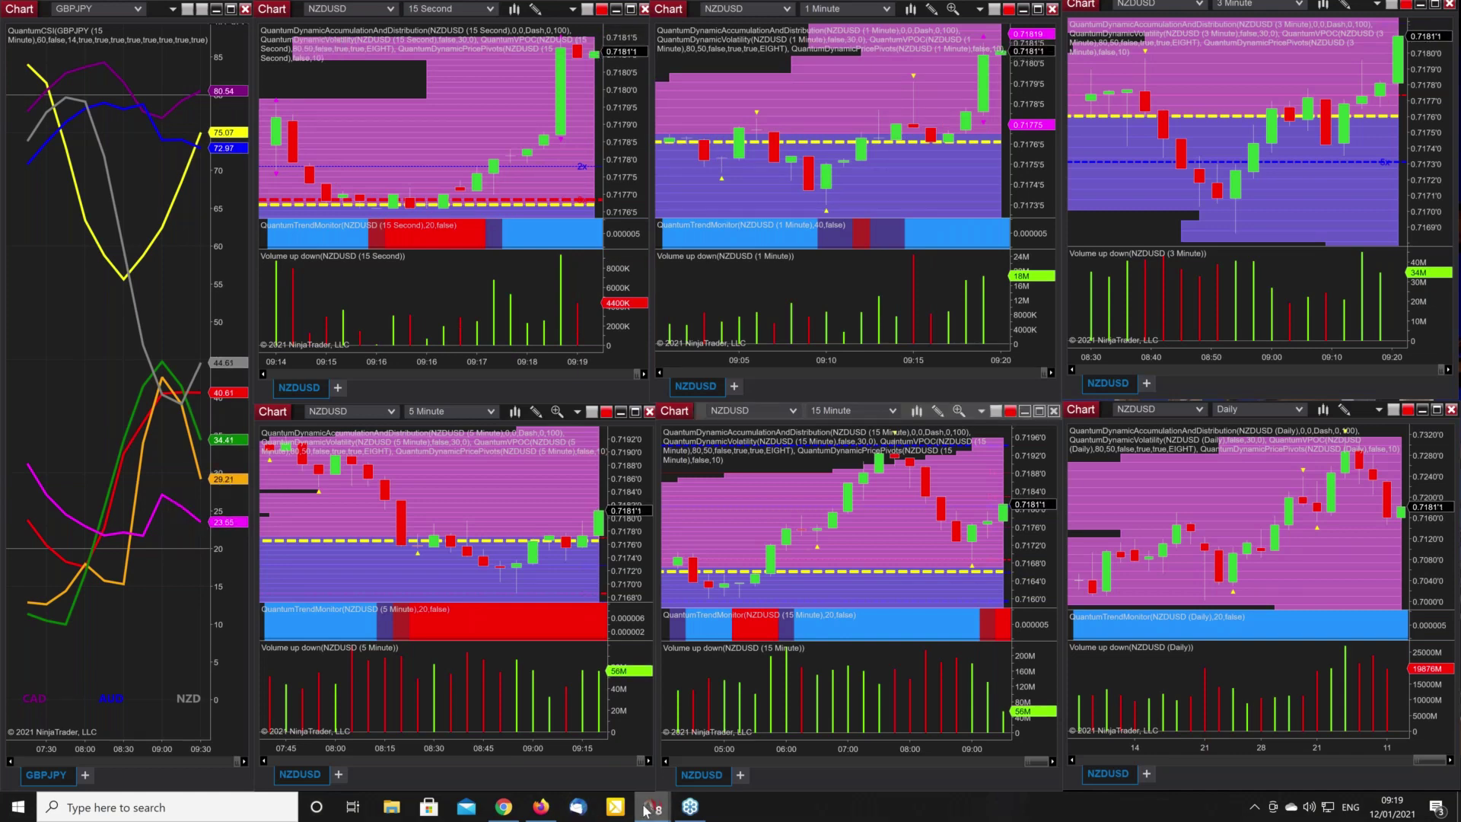
Step: Load the US Emini Futures YM ES NQ workspace in place of the currency pair charts
{"action": "mouse_move", "coordinate": [650, 812]}
{"action": "left_click", "coordinate": [82, 742]}
{"action": "left_click", "coordinate": [620, 327]}
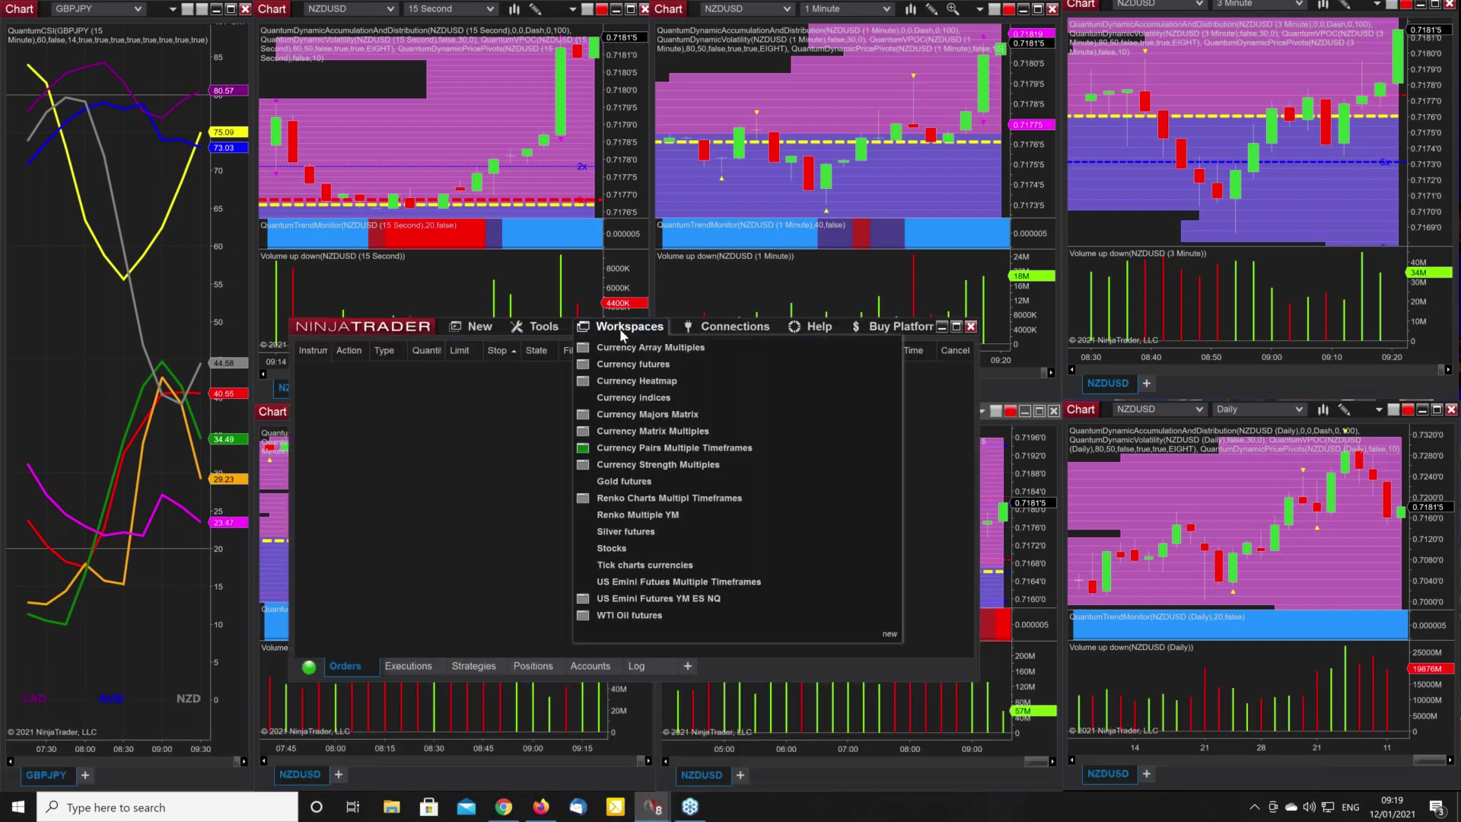
{"action": "left_click", "coordinate": [623, 603]}
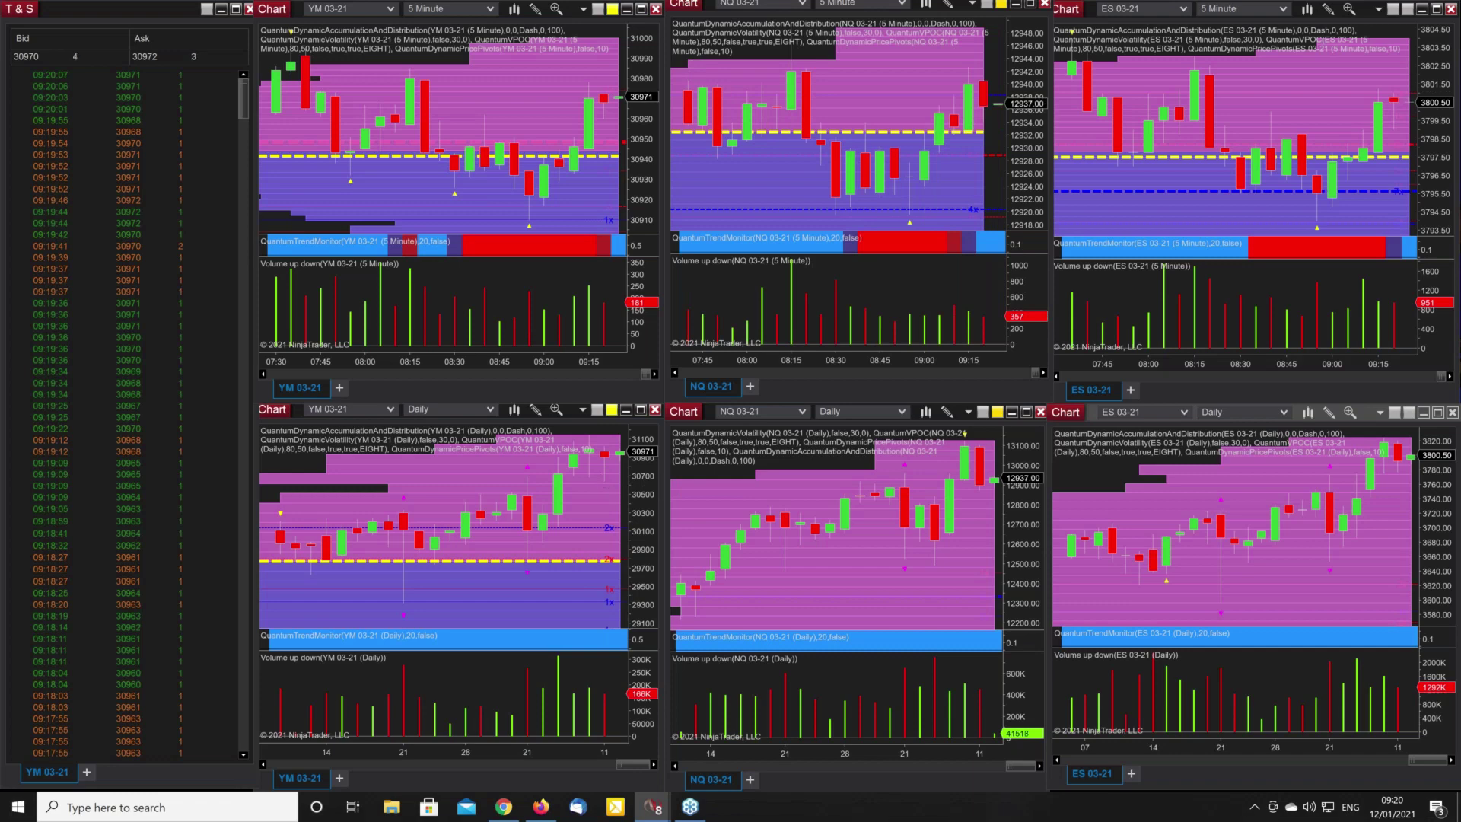
Step: Switch to Firefox and look over the indicator packages for each platform on the quantumtrading.com home page
{"action": "left_click", "coordinate": [541, 808]}
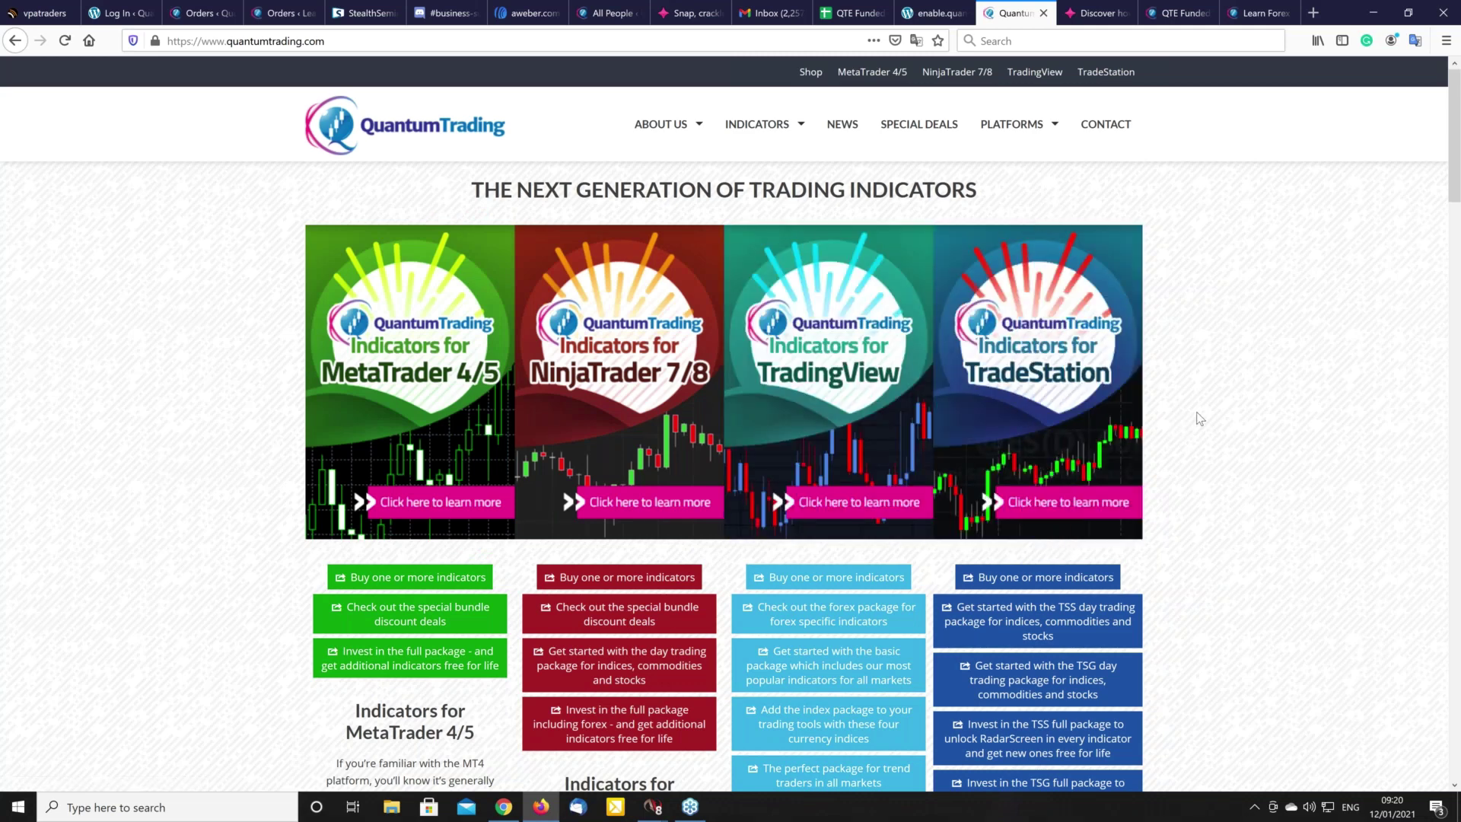
{"action": "scroll", "coordinate": [1200, 418], "scroll_direction": "down", "scroll_amount": 1}
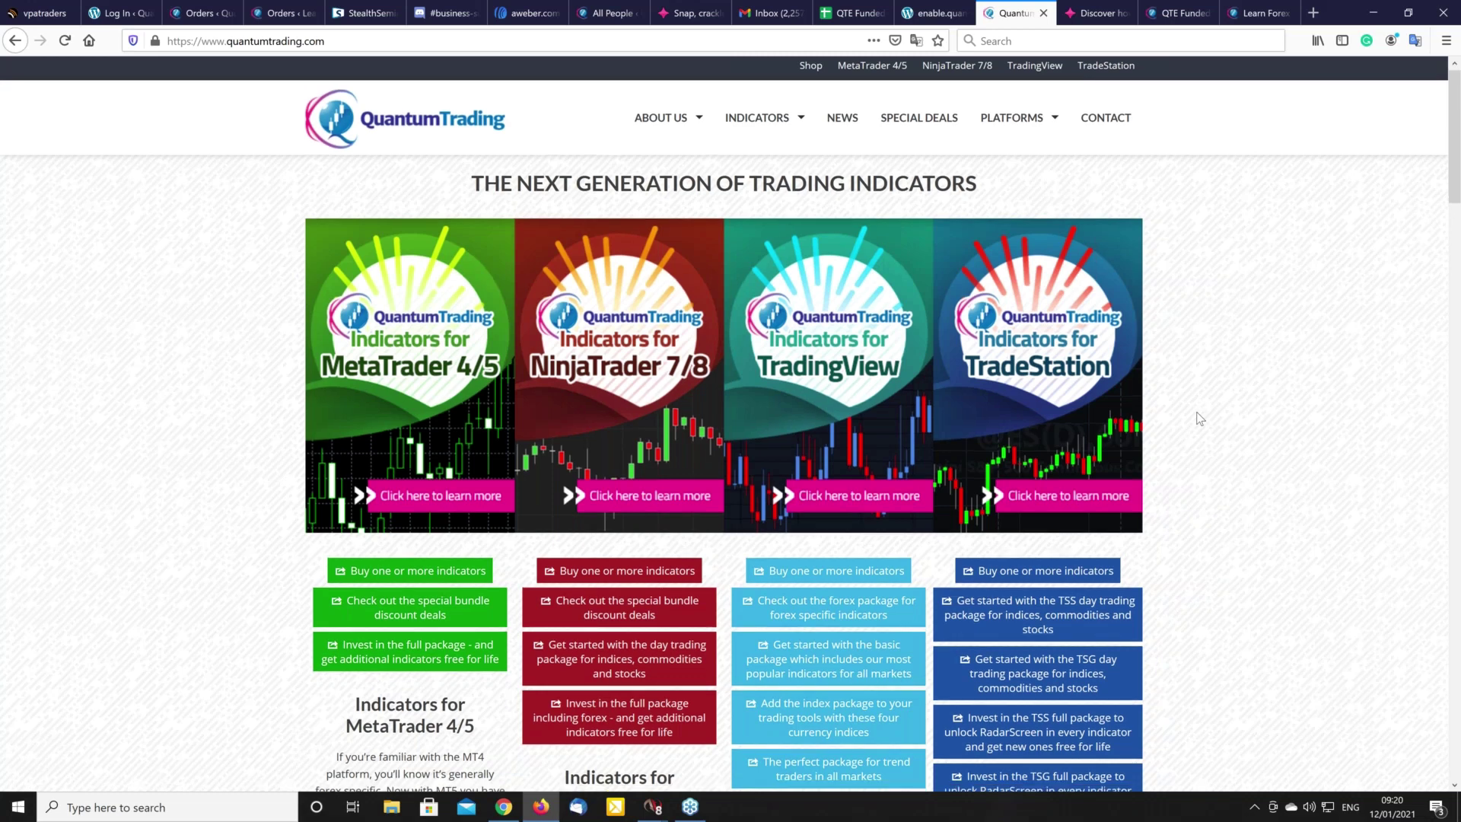
{"action": "scroll", "coordinate": [1199, 418], "scroll_direction": "down", "scroll_amount": 2}
{"action": "scroll", "coordinate": [1200, 413], "scroll_direction": "up", "scroll_amount": 2}
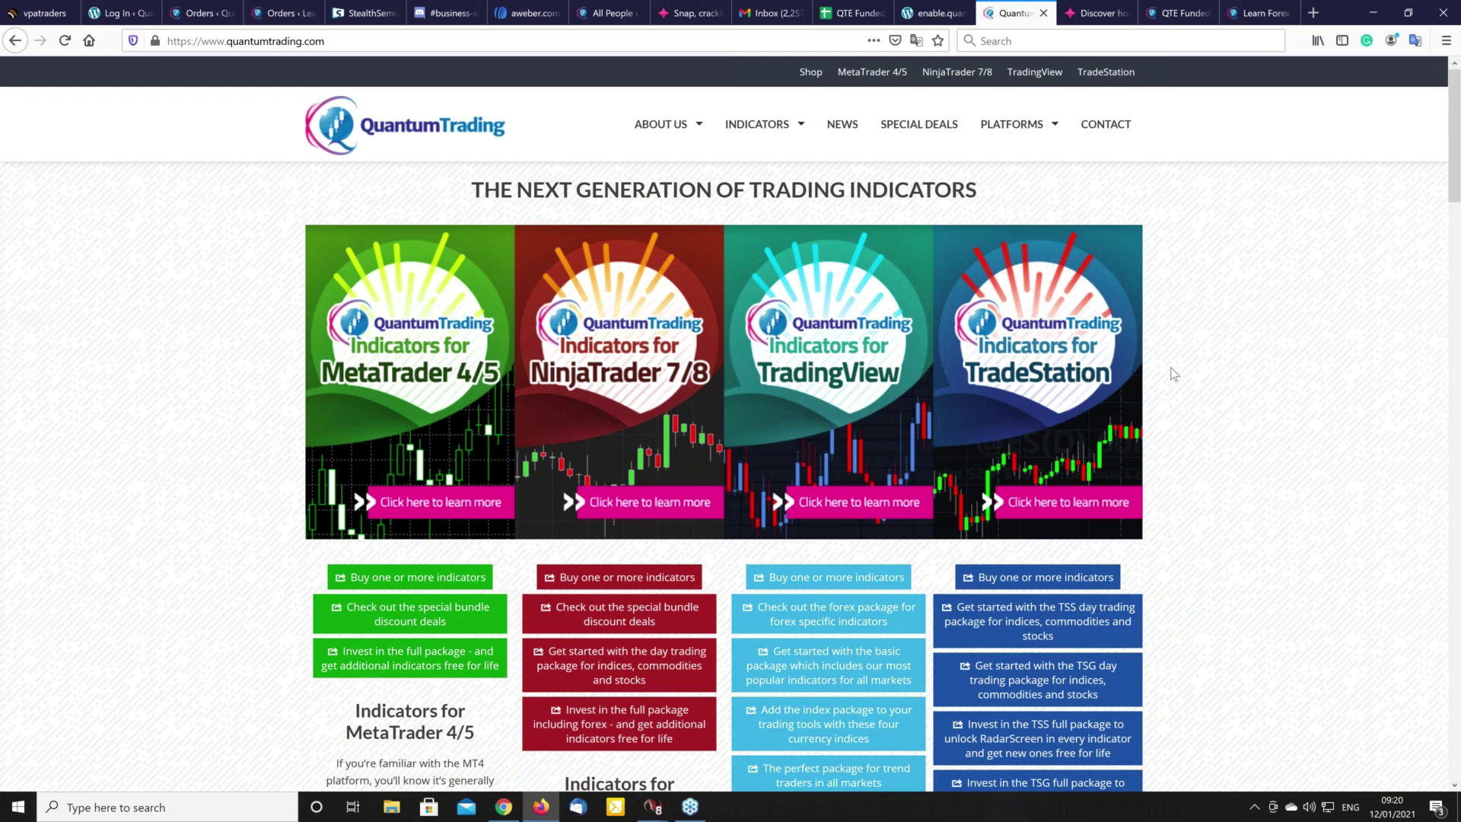
{"action": "mouse_move", "coordinate": [808, 433]}
{"action": "scroll", "coordinate": [1210, 363], "scroll_direction": "down", "scroll_amount": 1}
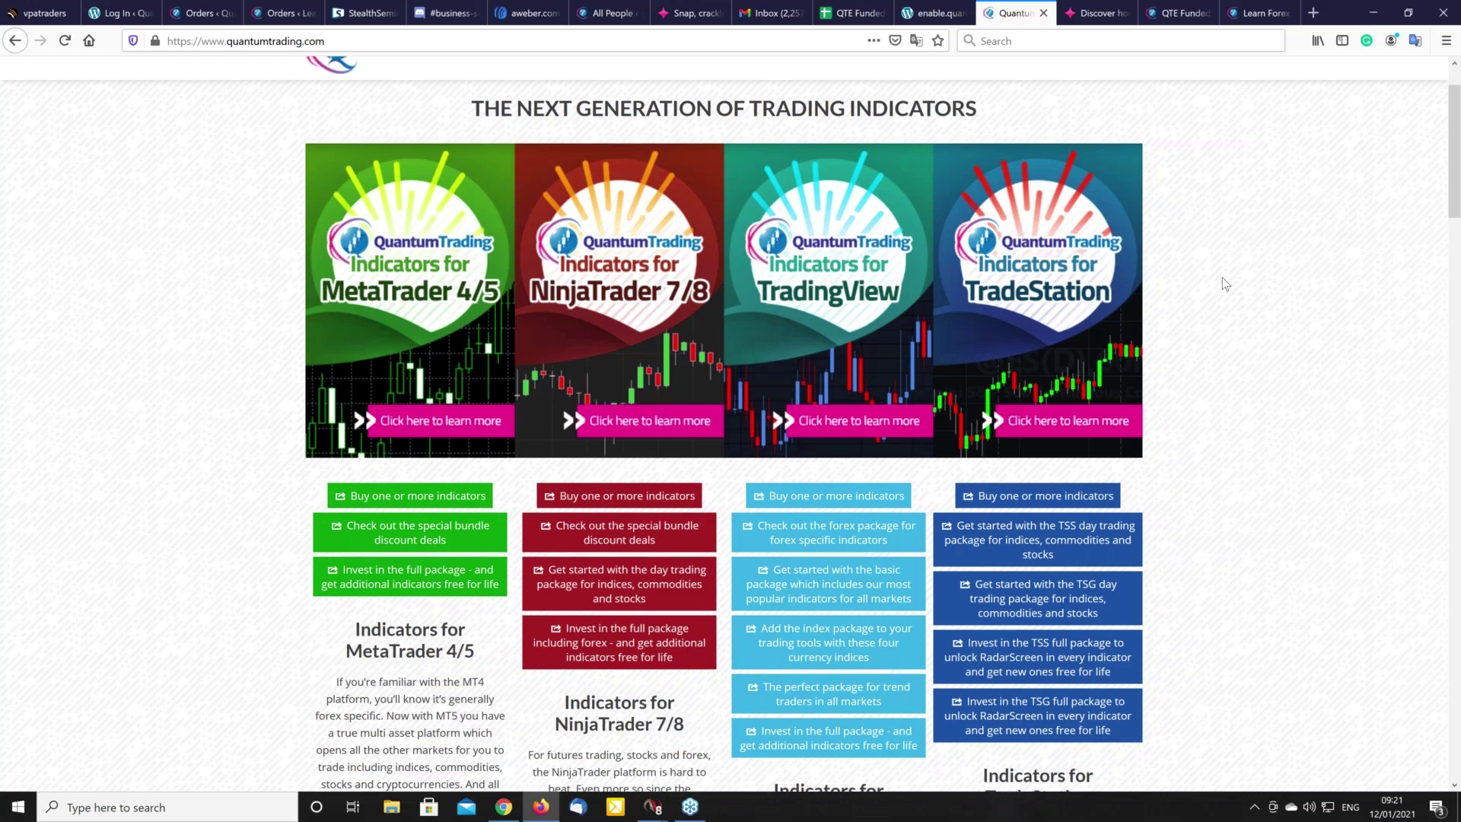
{"action": "scroll", "coordinate": [1222, 277], "scroll_direction": "up", "scroll_amount": 2}
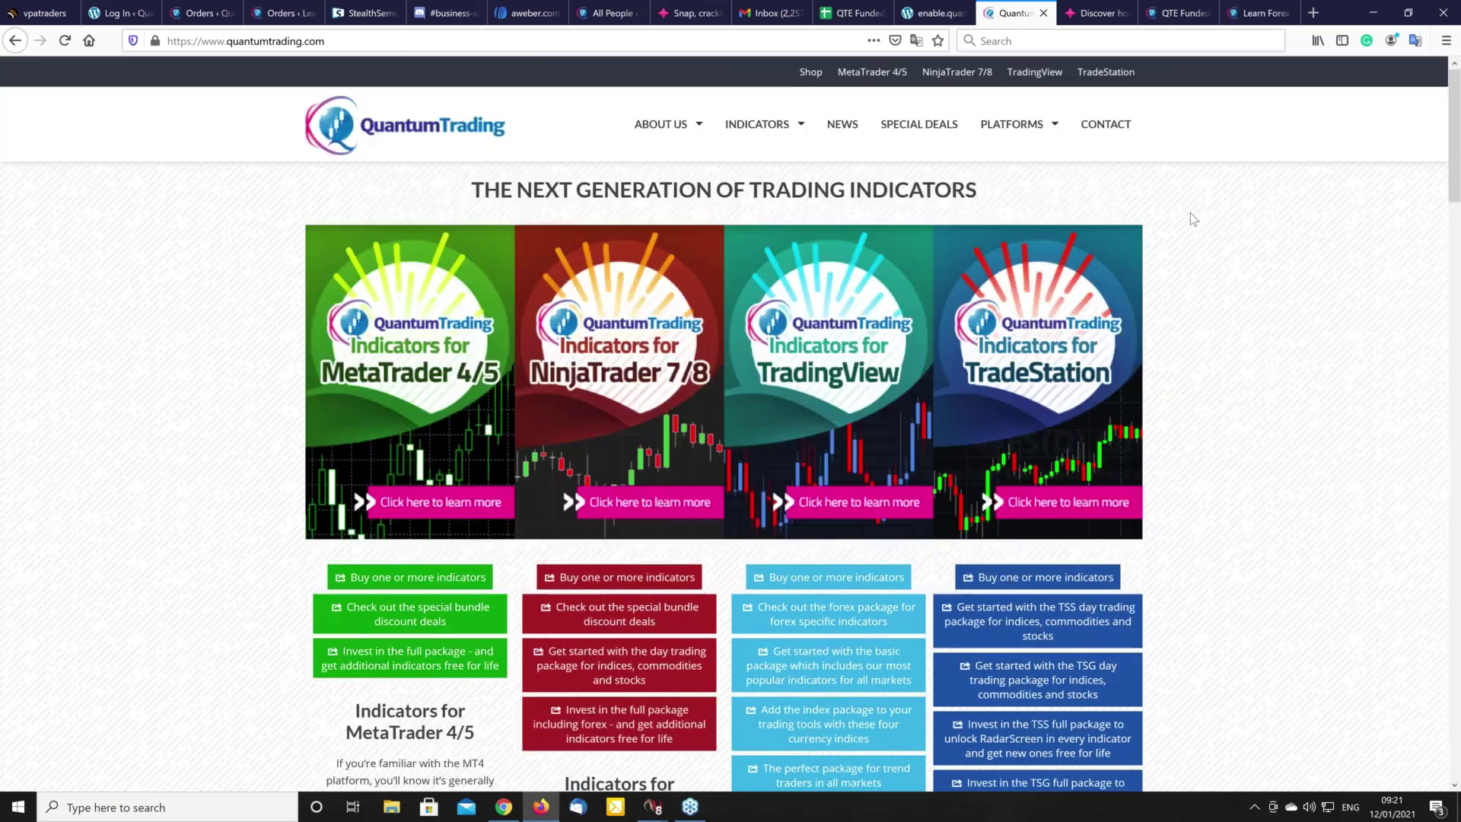
Step: Look over the books, indicator links and latest blog posts on the annacoulling.com home page
{"action": "left_click", "coordinate": [1088, 16]}
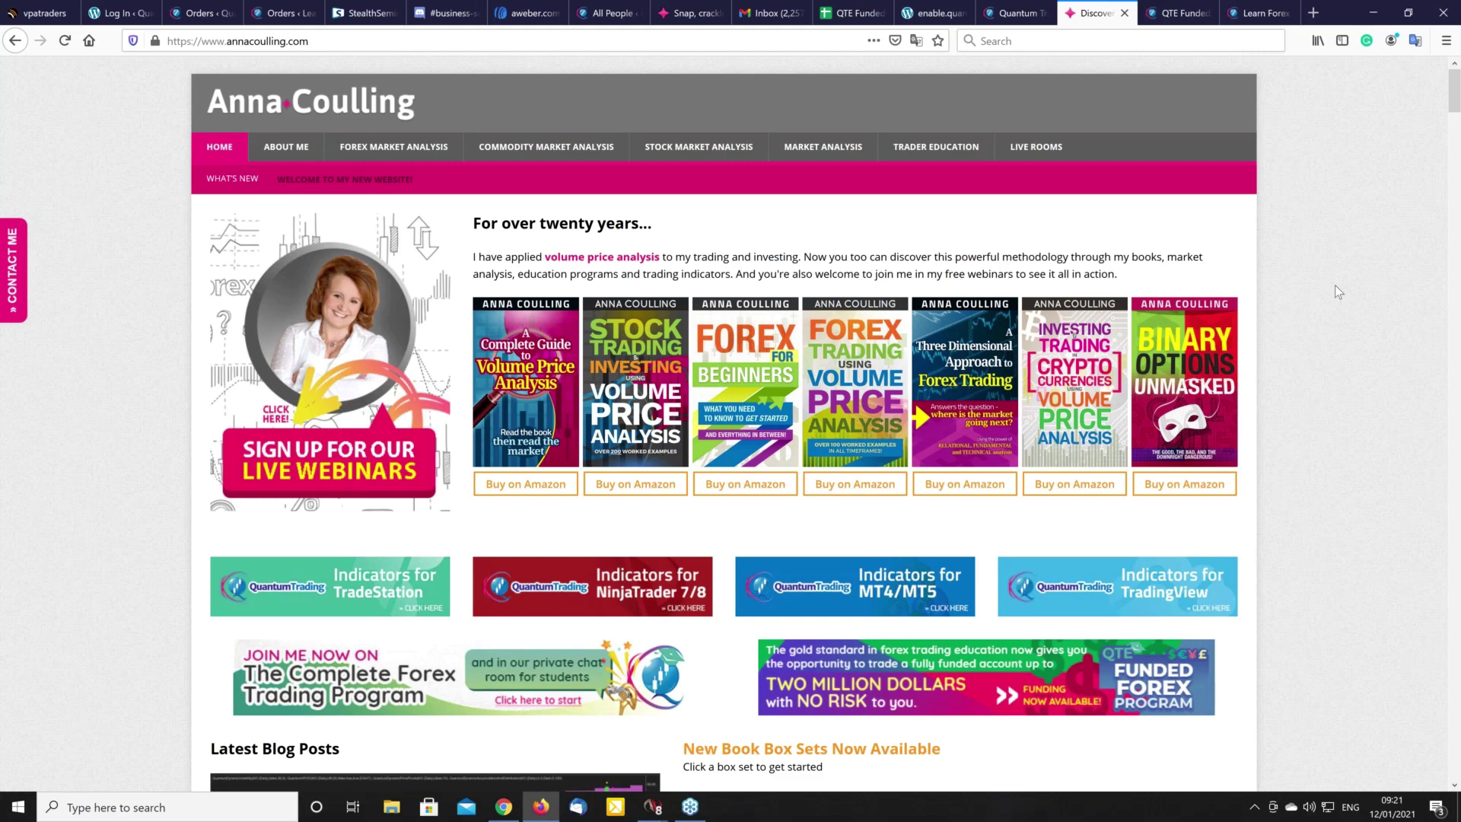
{"action": "scroll", "coordinate": [1340, 491], "scroll_direction": "down", "scroll_amount": 2}
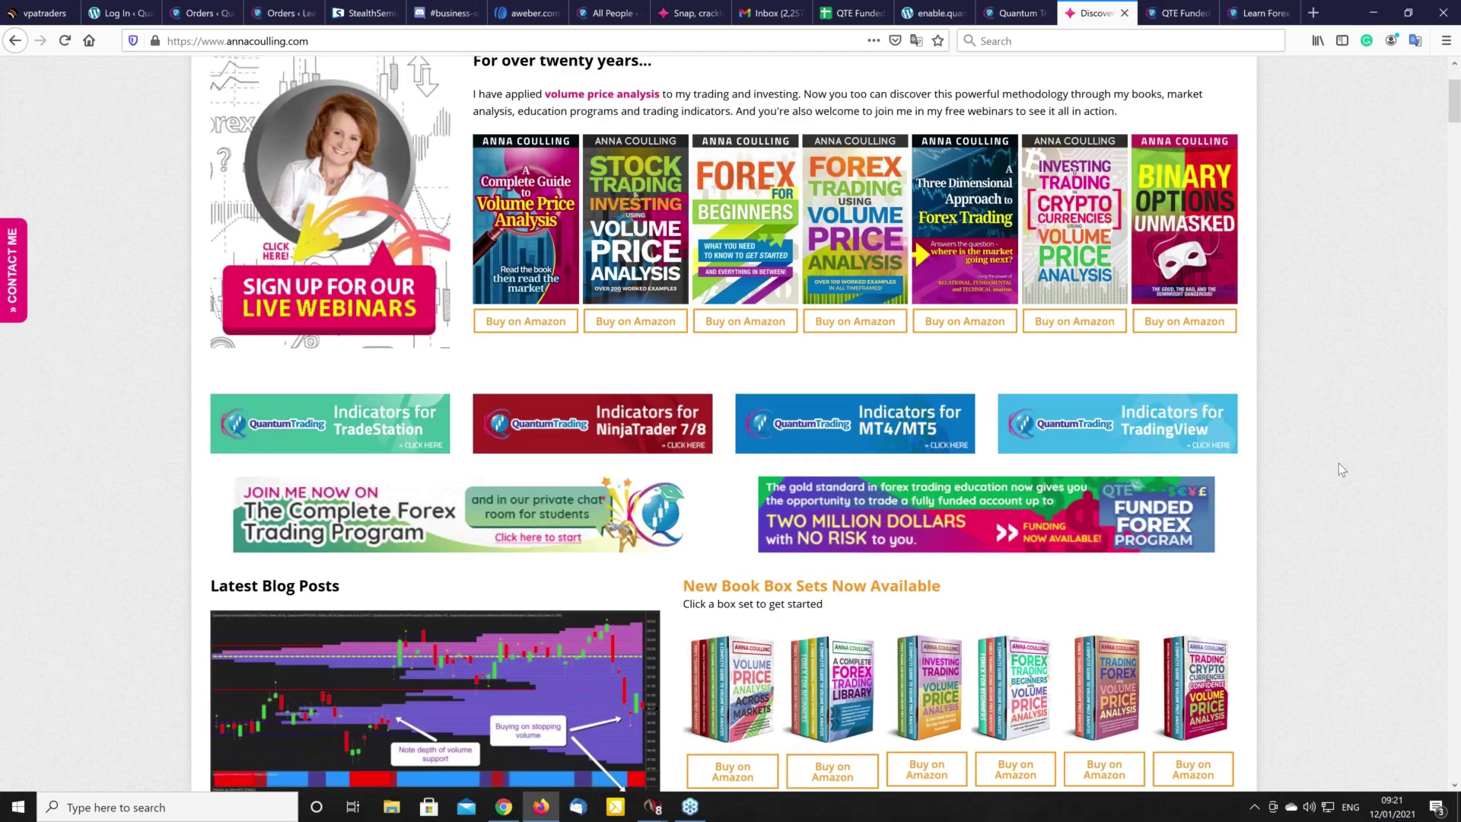
{"action": "scroll", "coordinate": [1338, 463], "scroll_direction": "down", "scroll_amount": 1}
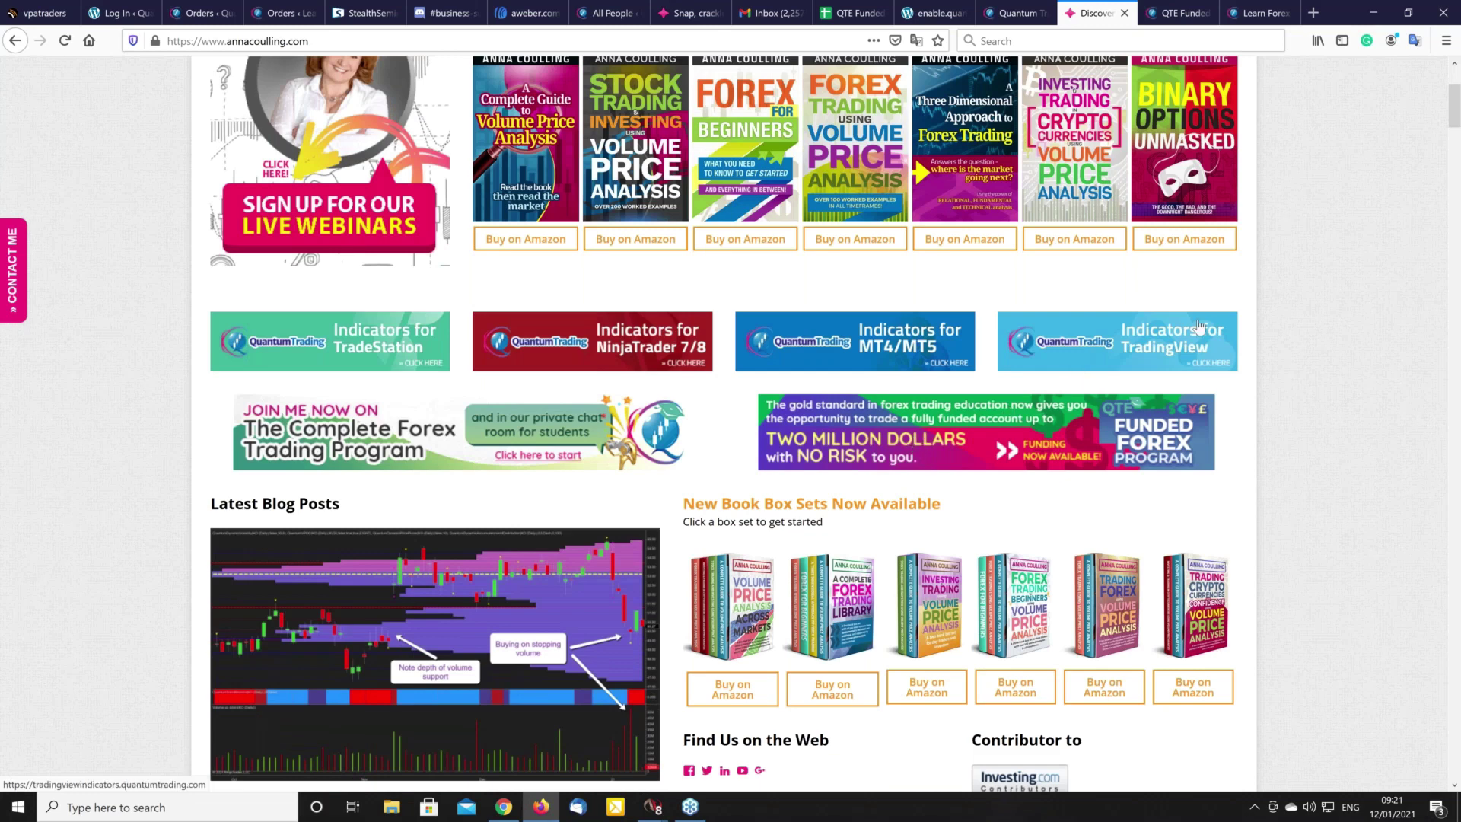
Step: Show the QTE Funded Forex Program page, followed by the Quantum Trading Education home page
{"action": "left_click", "coordinate": [1185, 15]}
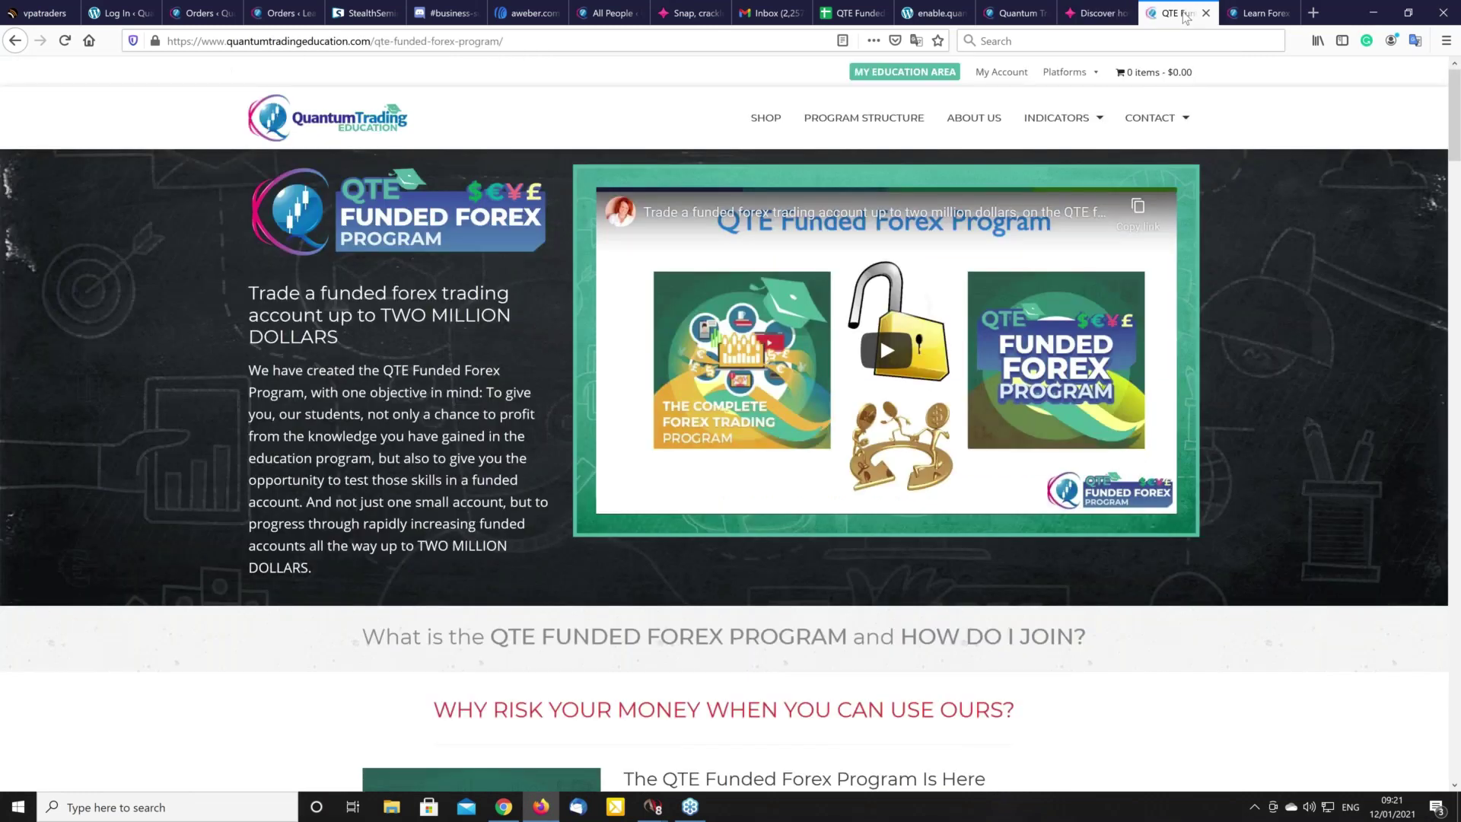
{"action": "left_click", "coordinate": [1259, 13]}
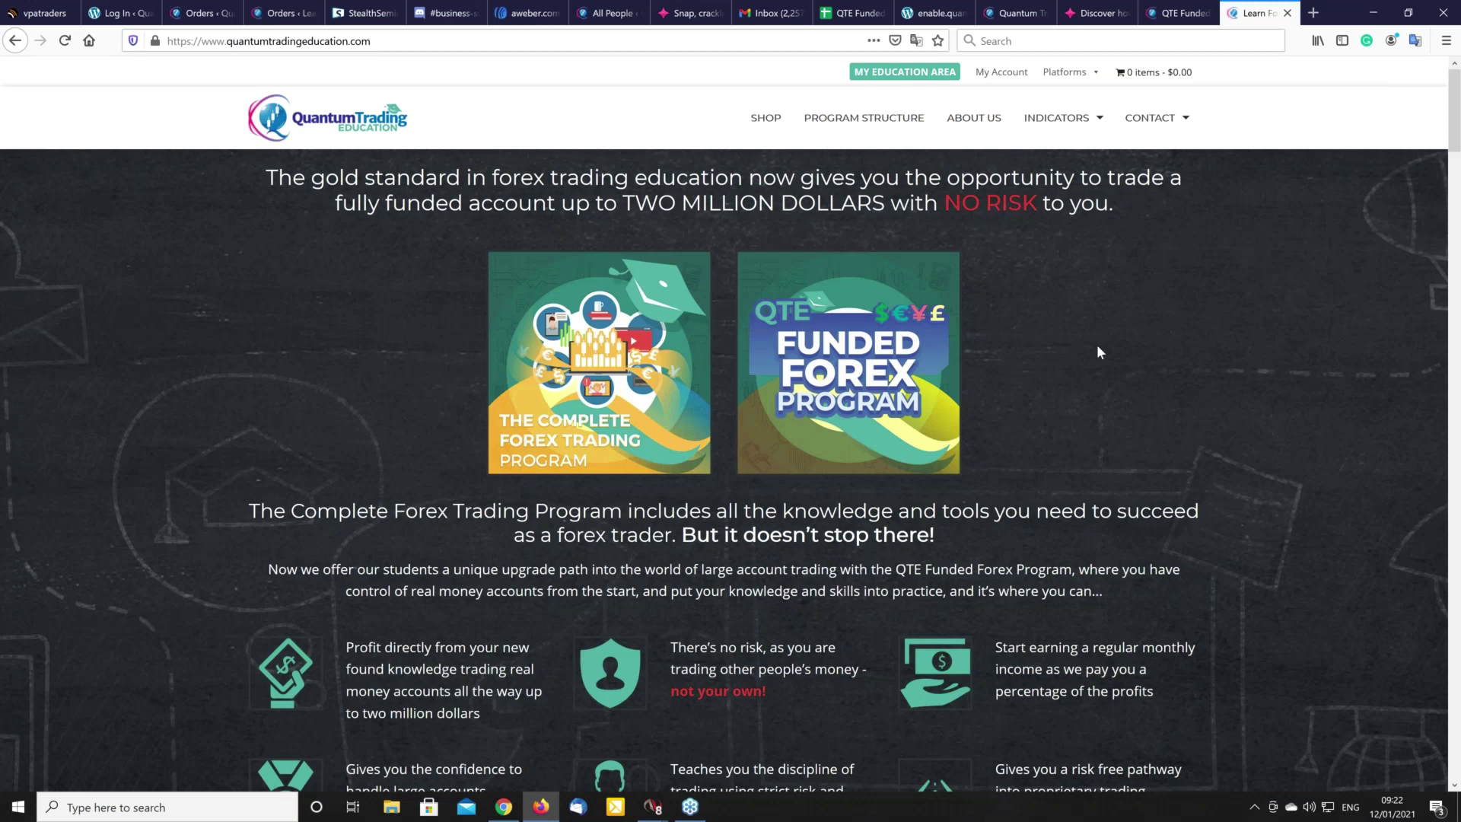
Step: Read through the QTE Funded Forex Program page, covering its benefits, evaluation accounts and joining fees, and return to its beginning
{"action": "left_click", "coordinate": [1168, 14]}
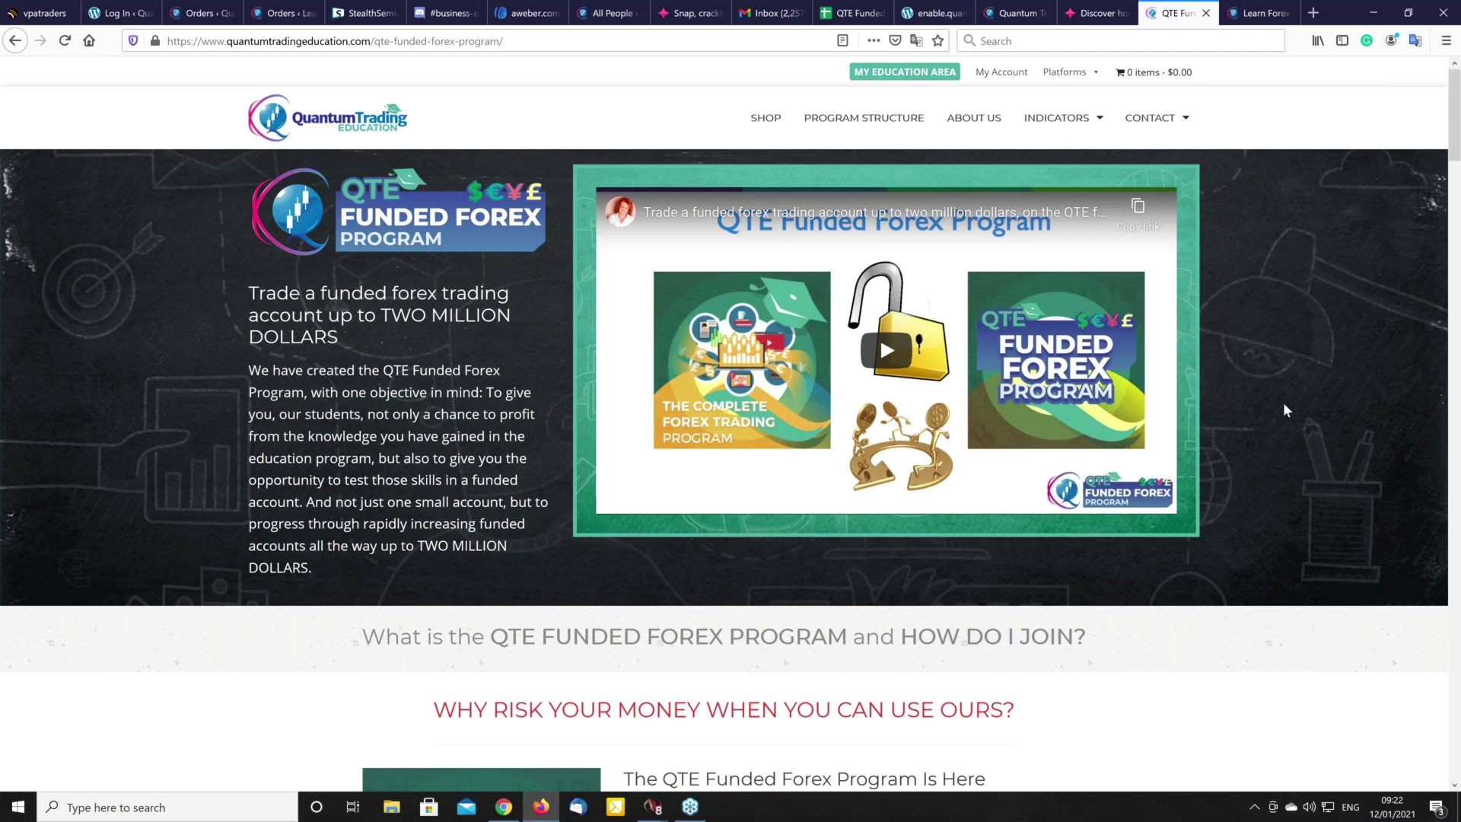
{"action": "scroll", "coordinate": [1285, 410], "scroll_direction": "down", "scroll_amount": 1}
{"action": "scroll", "coordinate": [1283, 402], "scroll_direction": "down", "scroll_amount": 15}
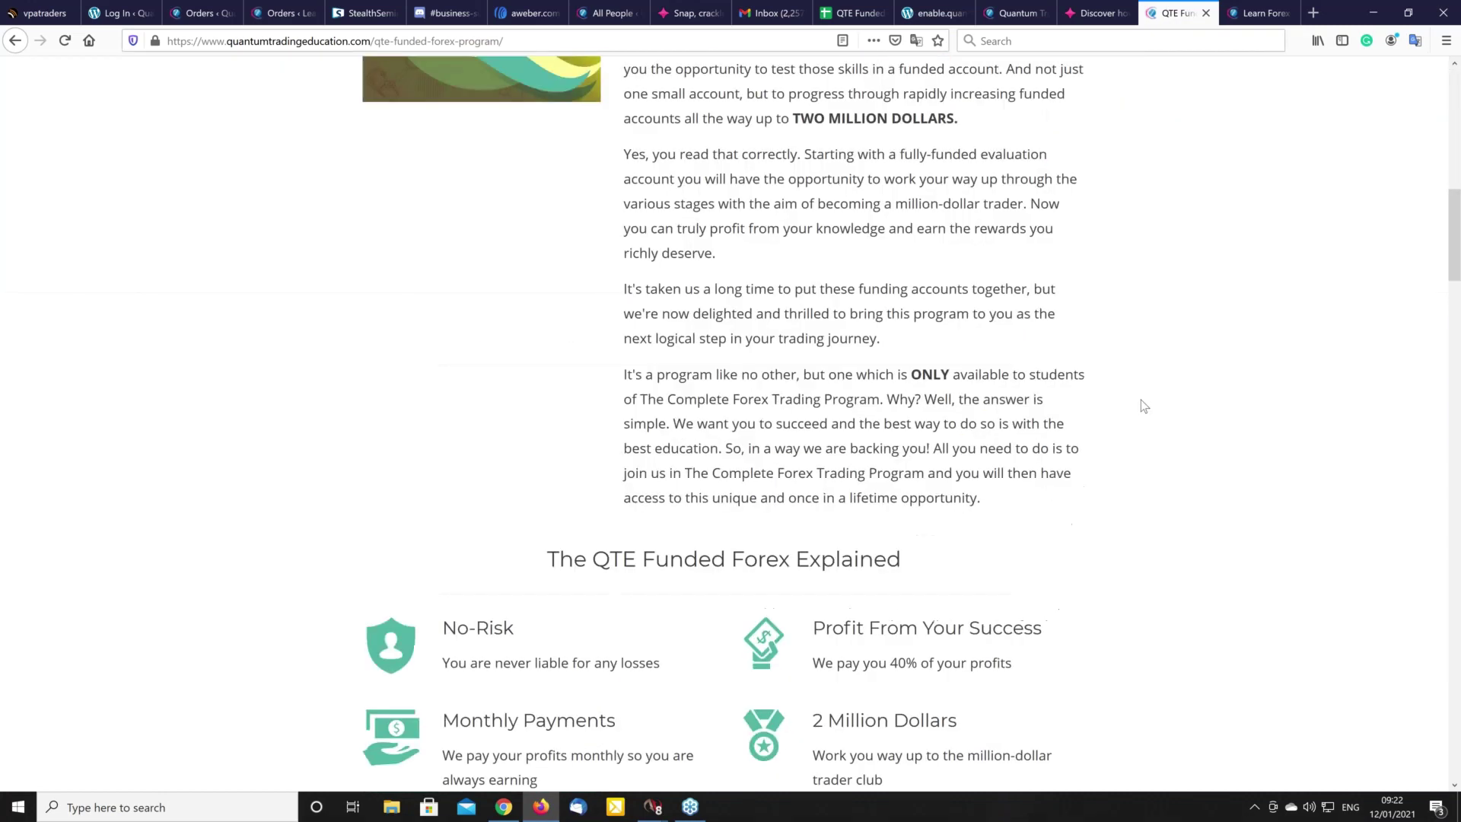
{"action": "scroll", "coordinate": [1143, 406], "scroll_direction": "down", "scroll_amount": 5}
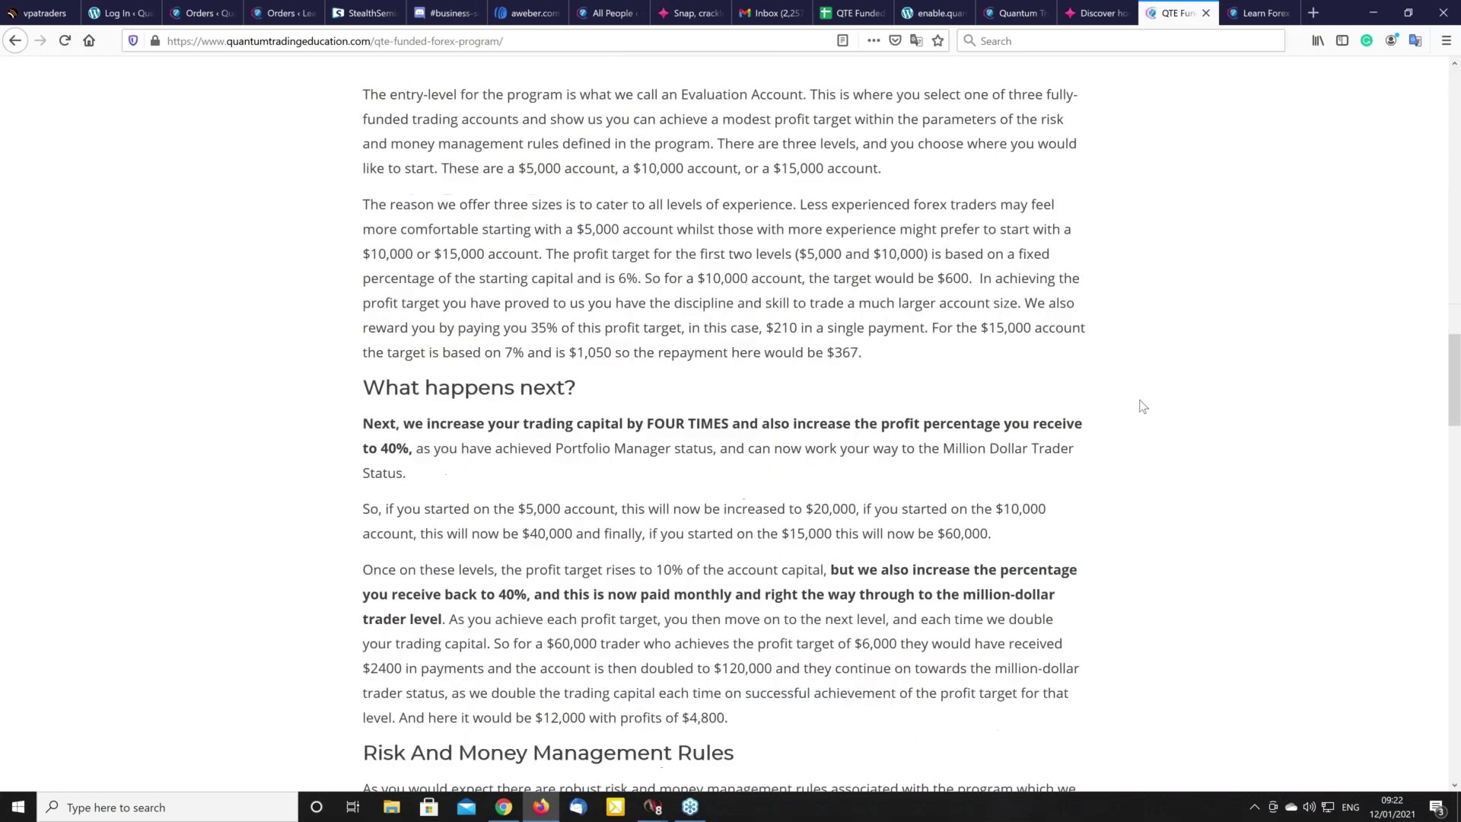
{"action": "scroll", "coordinate": [1142, 405], "scroll_direction": "down", "scroll_amount": 14}
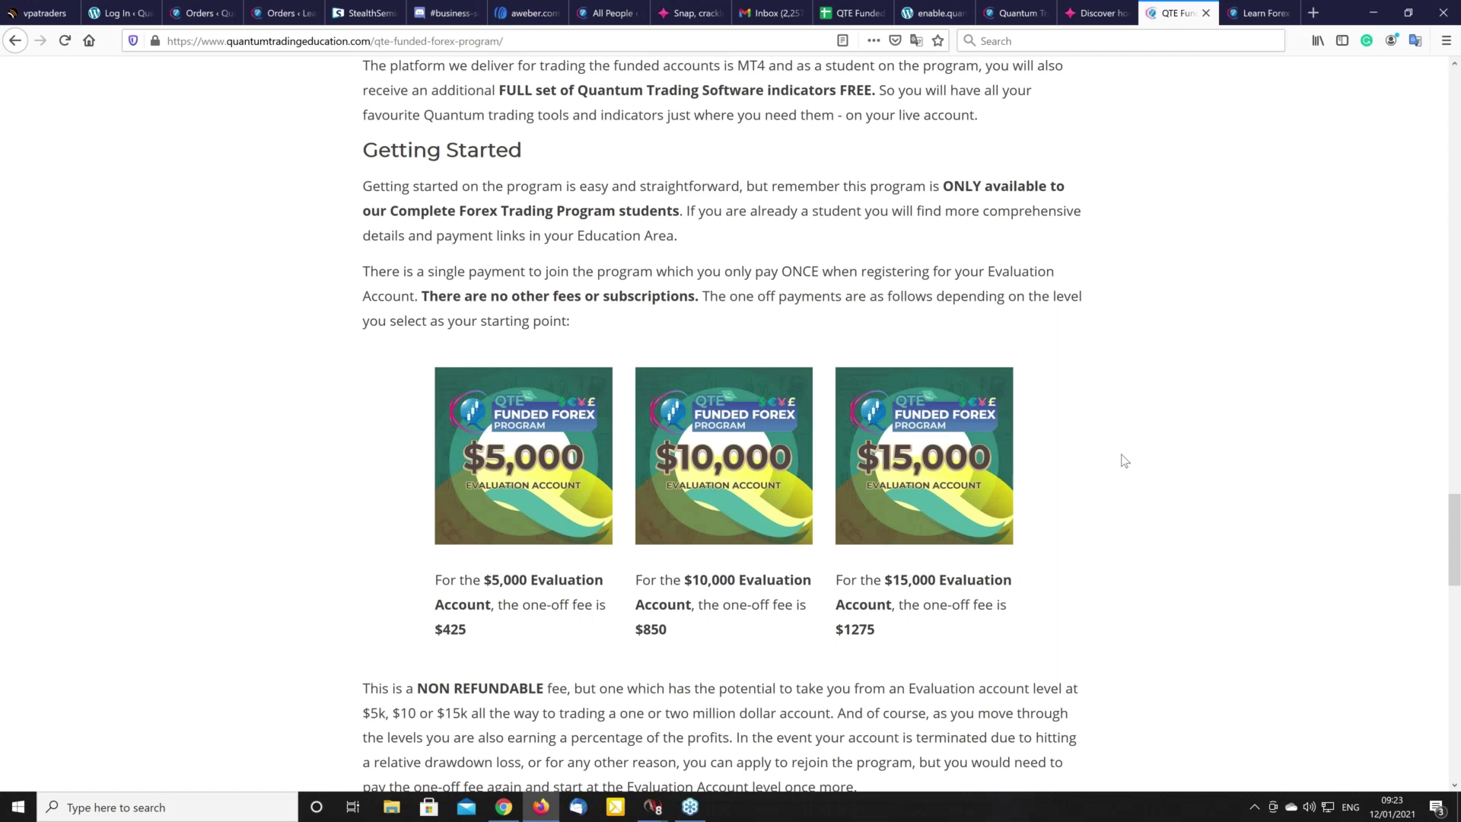
{"action": "scroll", "coordinate": [1125, 459], "scroll_direction": "up", "scroll_amount": 1}
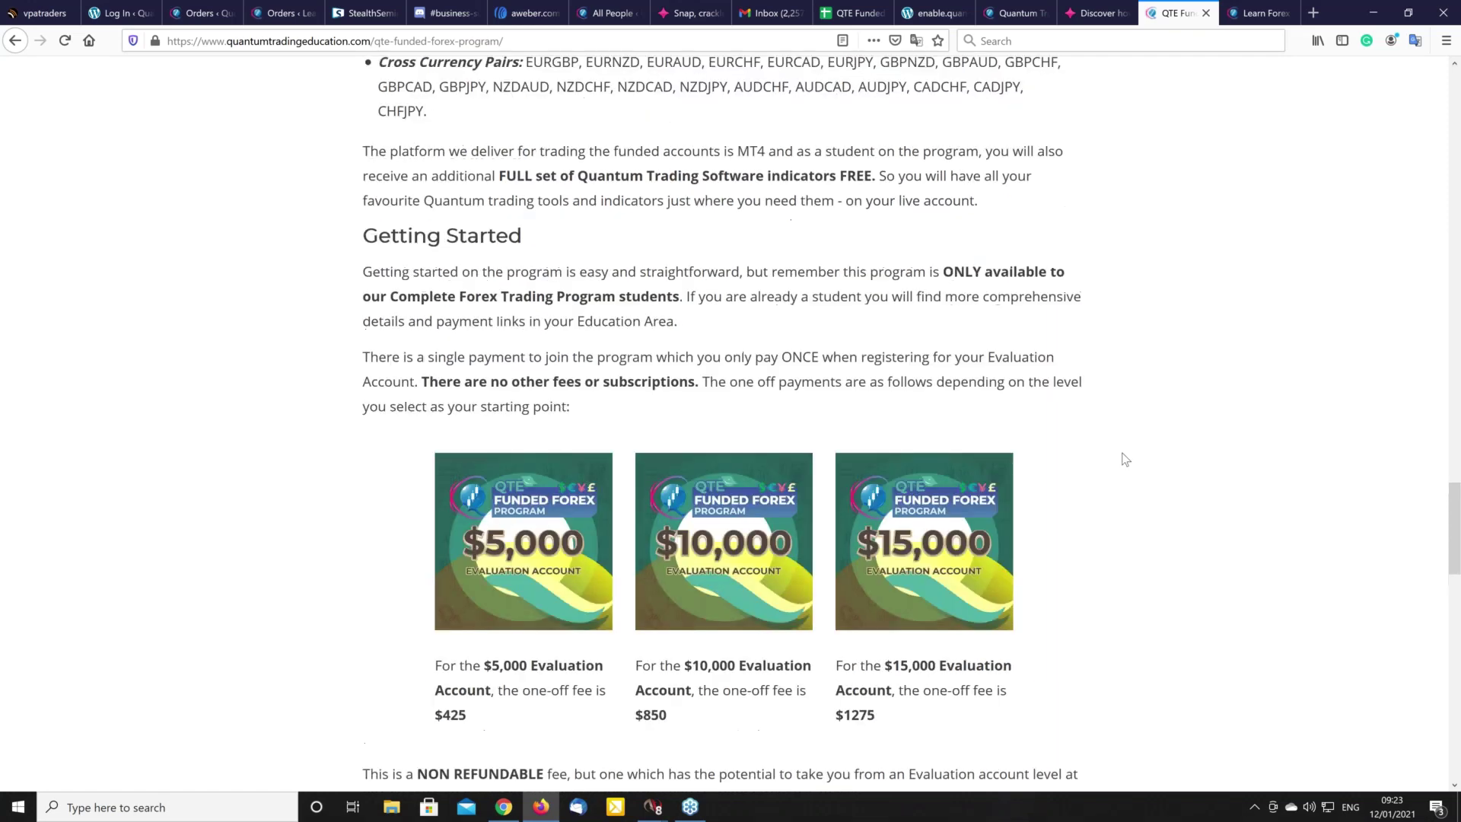
{"action": "scroll", "coordinate": [1125, 459], "scroll_direction": "up", "scroll_amount": 20}
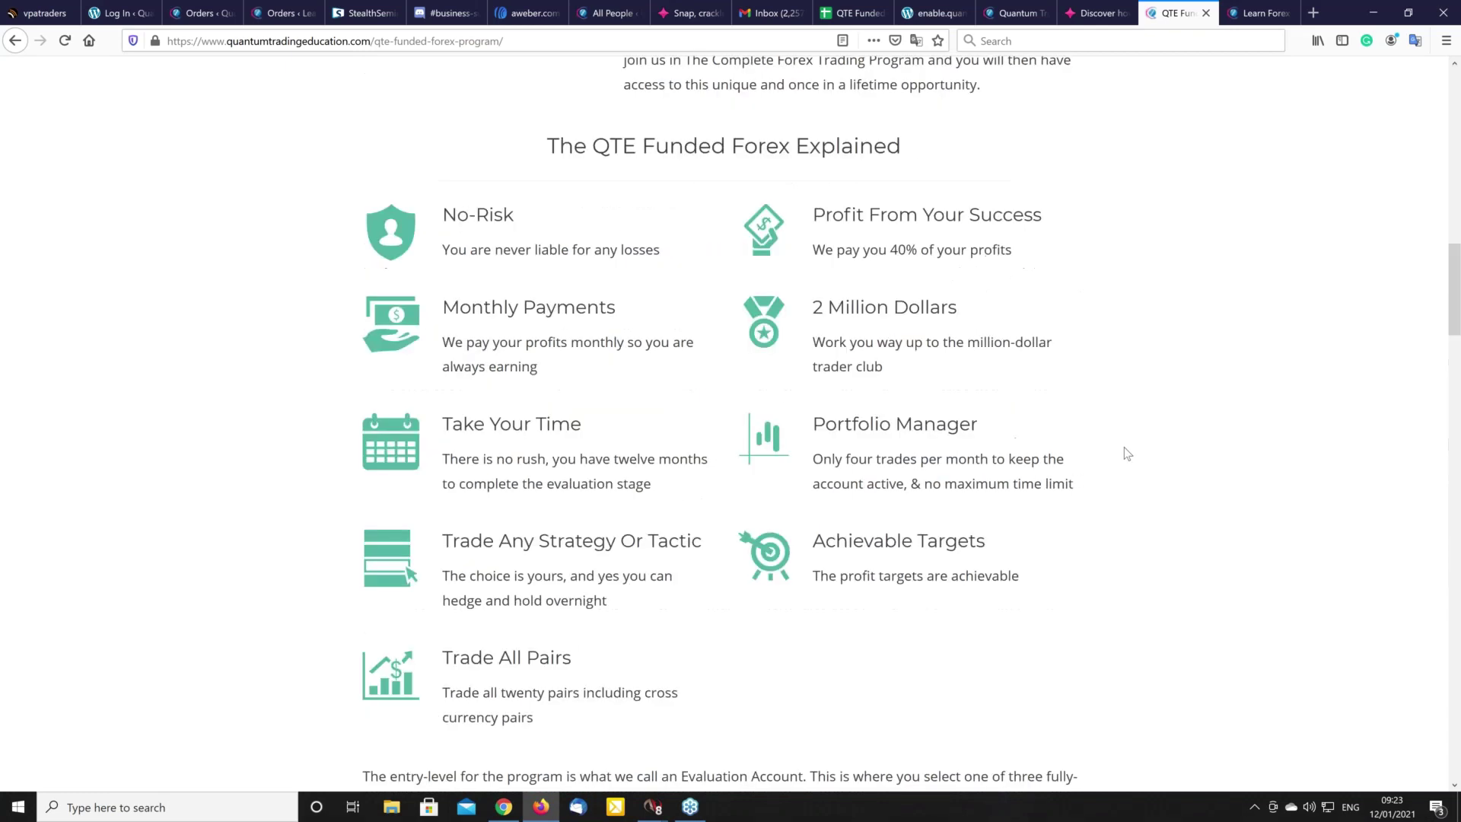
{"action": "scroll", "coordinate": [1127, 453], "scroll_direction": "up", "scroll_amount": 5}
{"action": "scroll", "coordinate": [1127, 453], "scroll_direction": "up", "scroll_amount": 6}
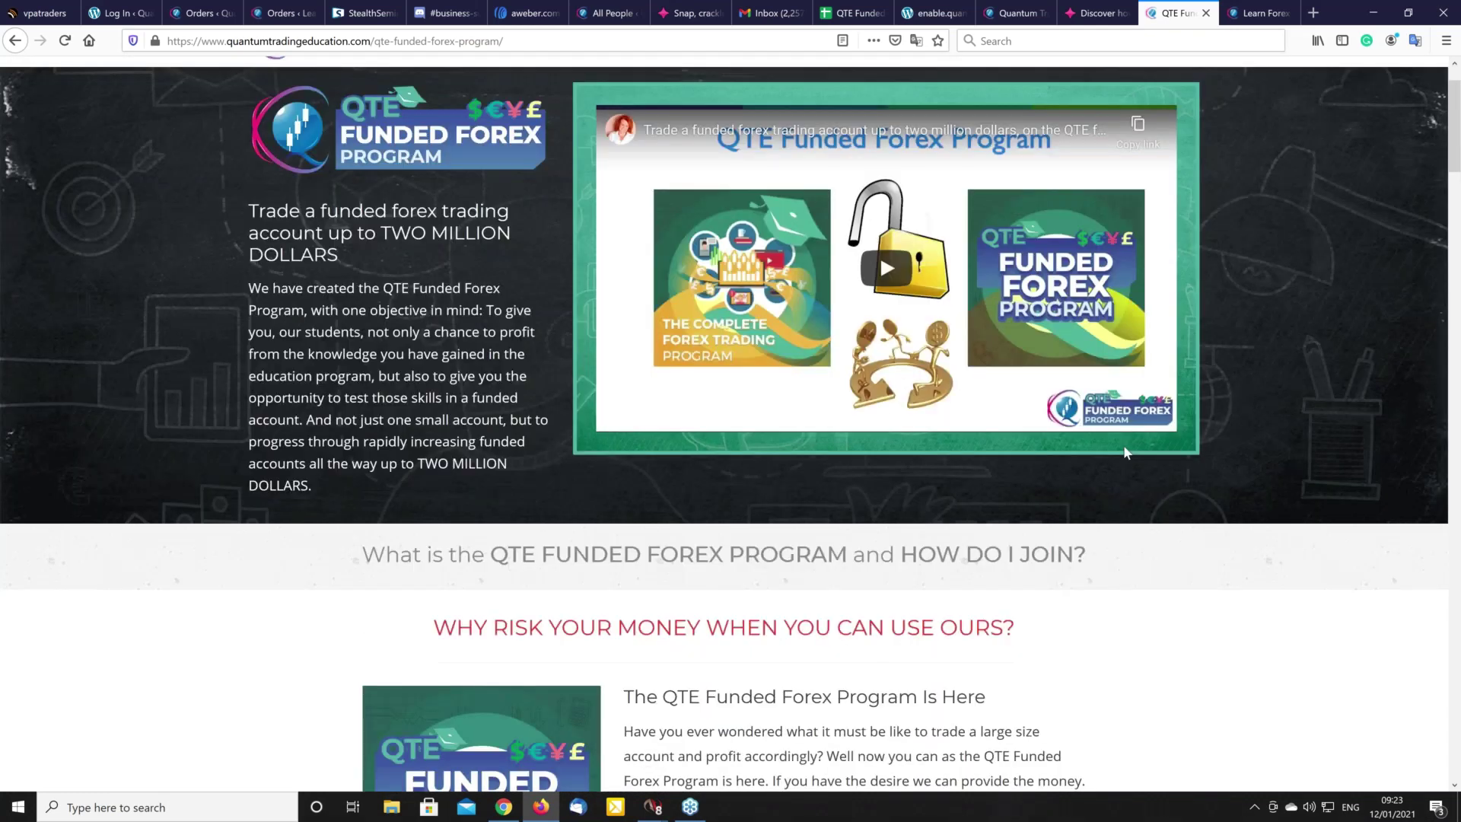
{"action": "scroll", "coordinate": [1125, 454], "scroll_direction": "up", "scroll_amount": 1}
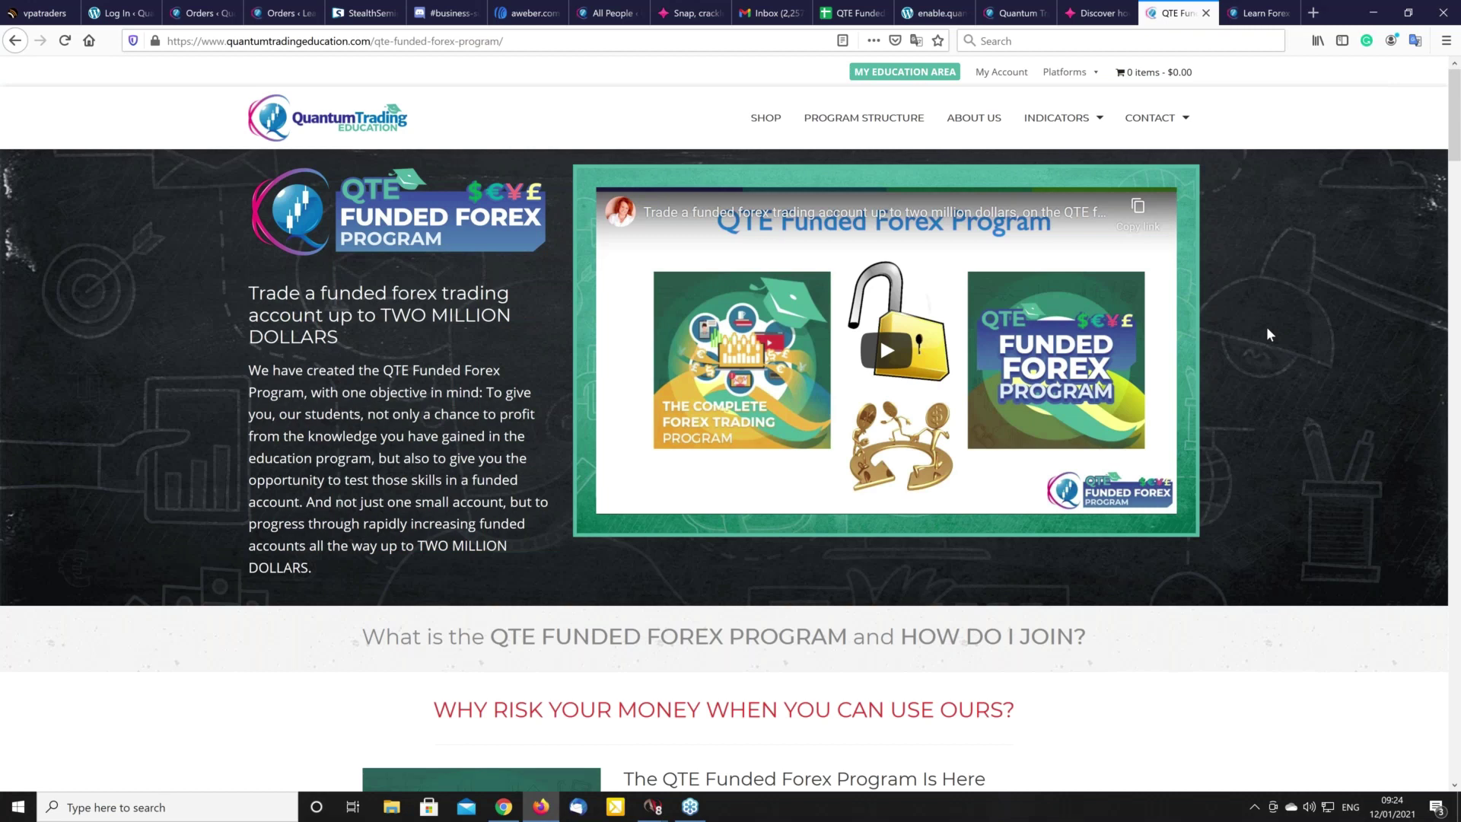
Step: Bring back the Quantum Trading Education home page, check the TradingView charts full size in Chrome, and return to the Firefox page
{"action": "left_click", "coordinate": [1254, 17]}
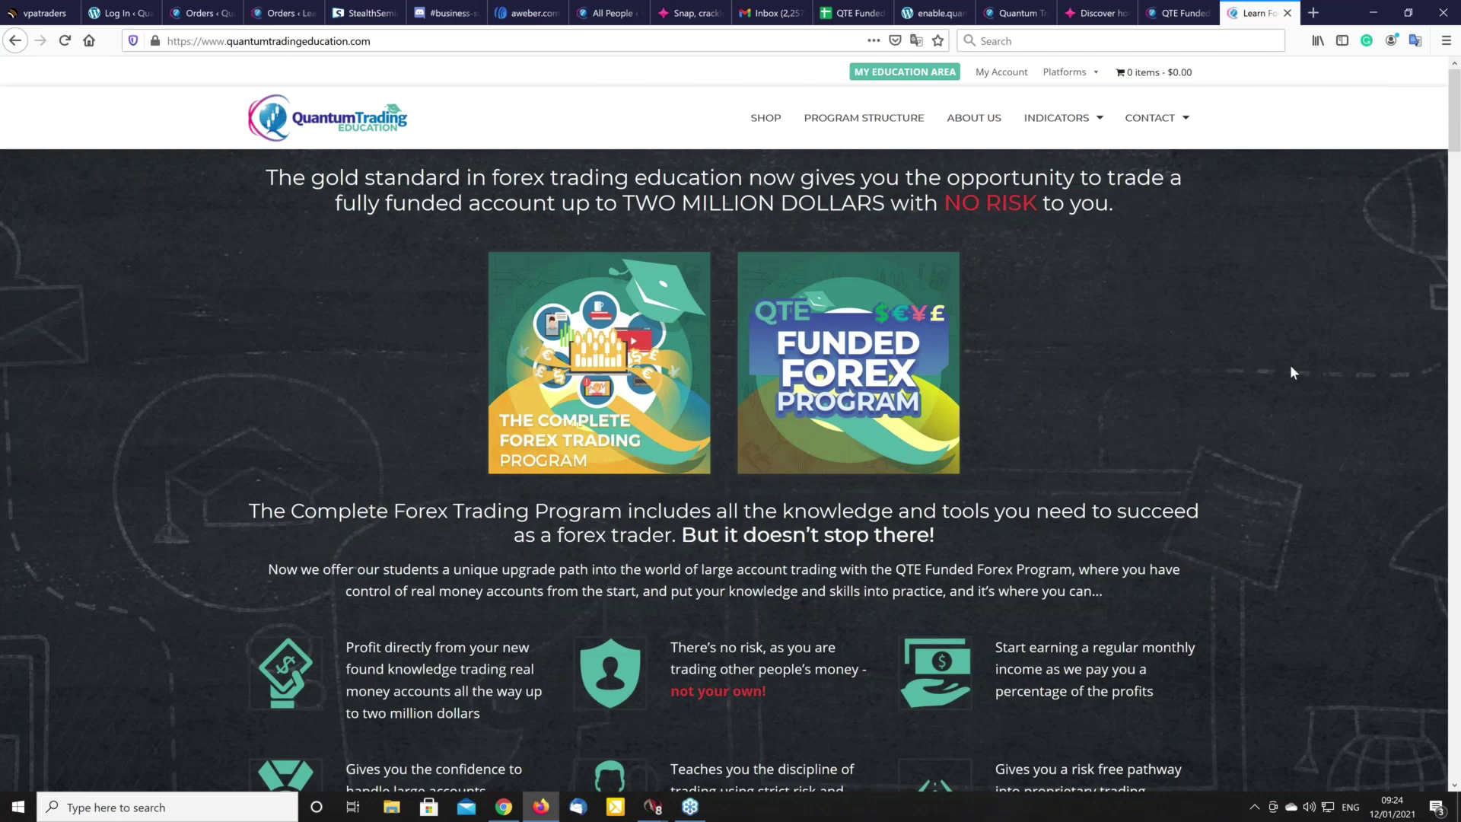
{"action": "key", "text": "alt+Tab"}
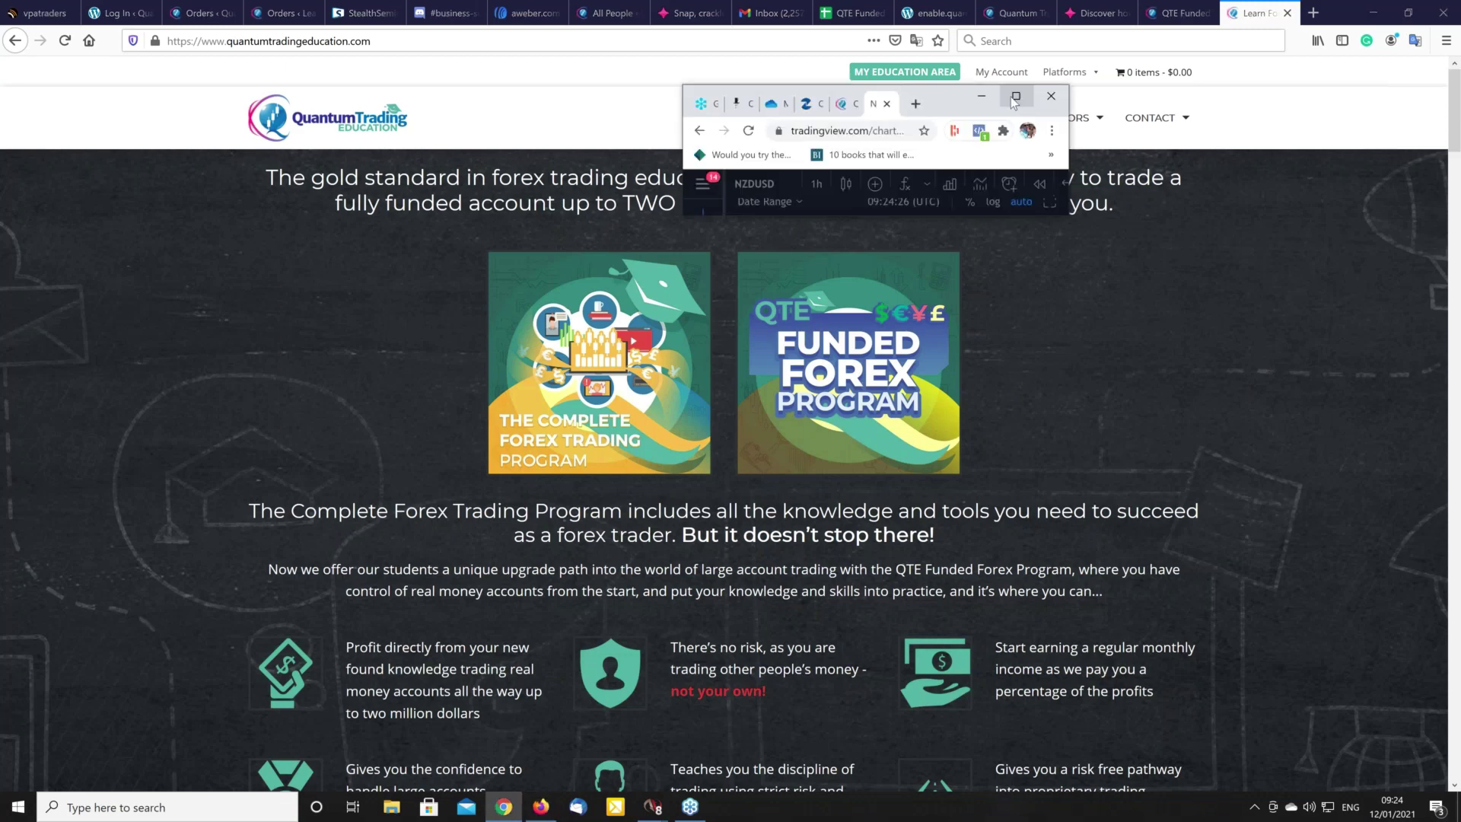
{"action": "left_click", "coordinate": [1013, 87]}
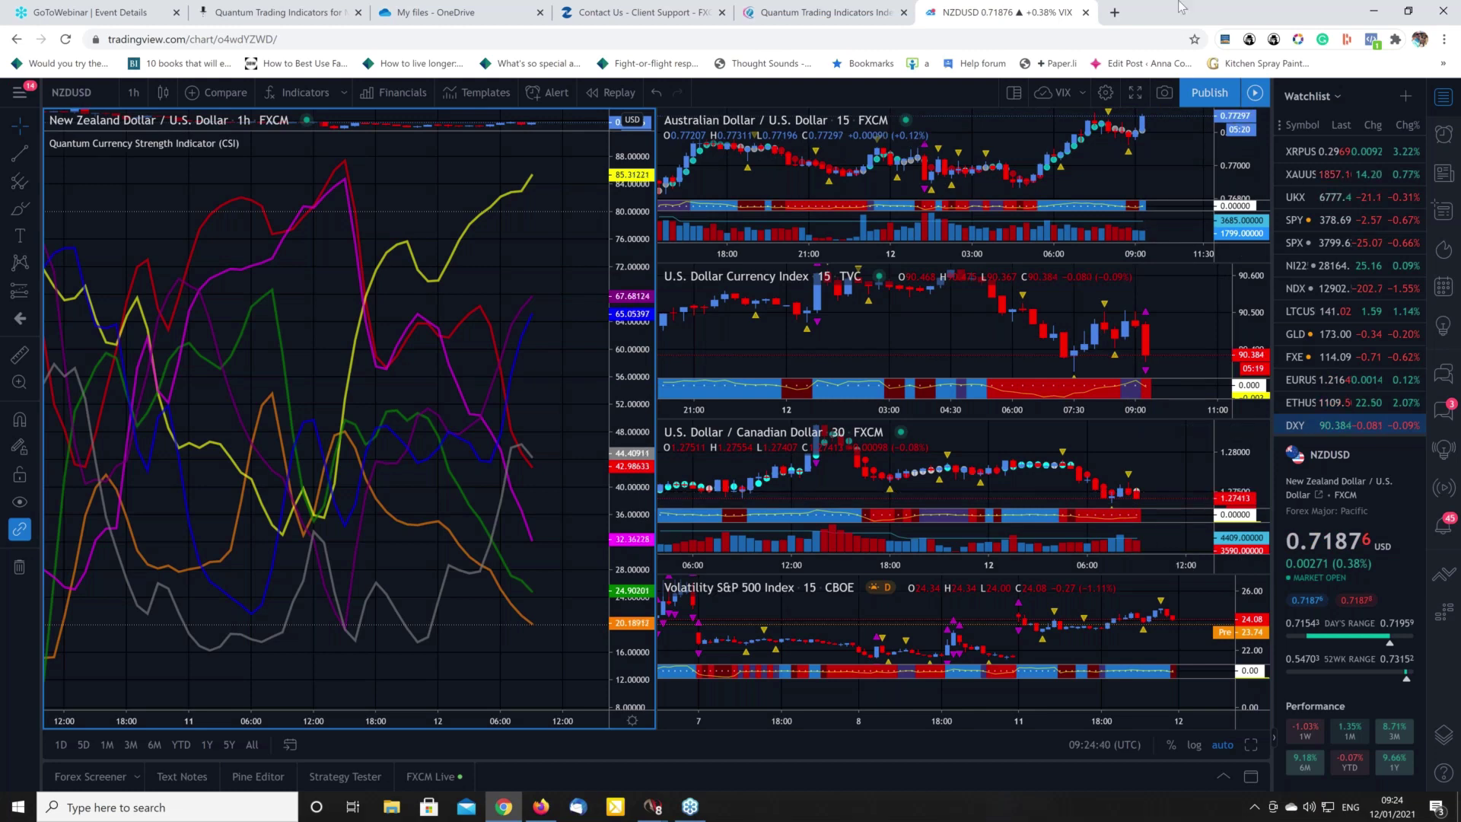
{"action": "key", "text": "alt+Tab"}
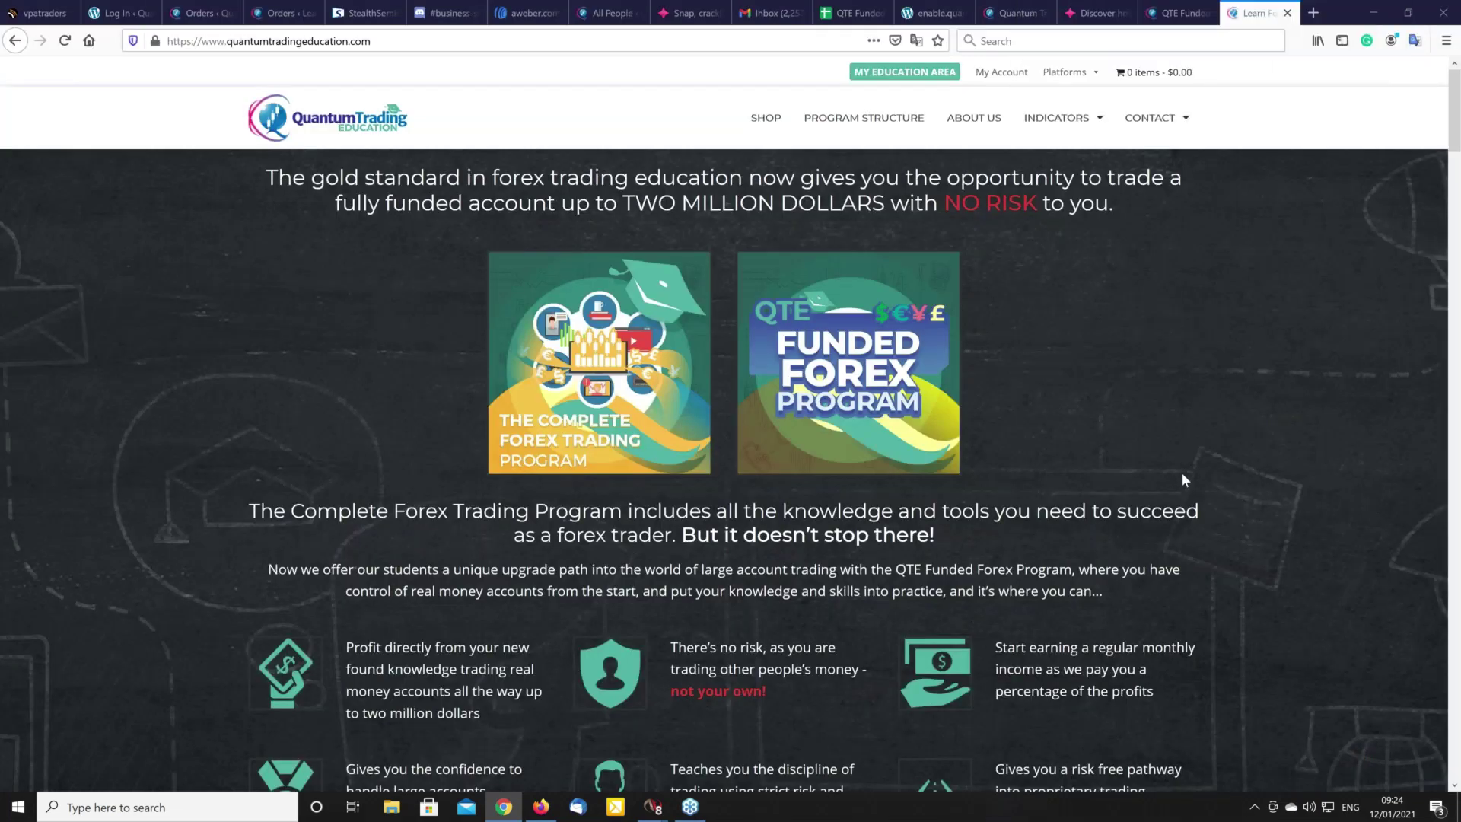